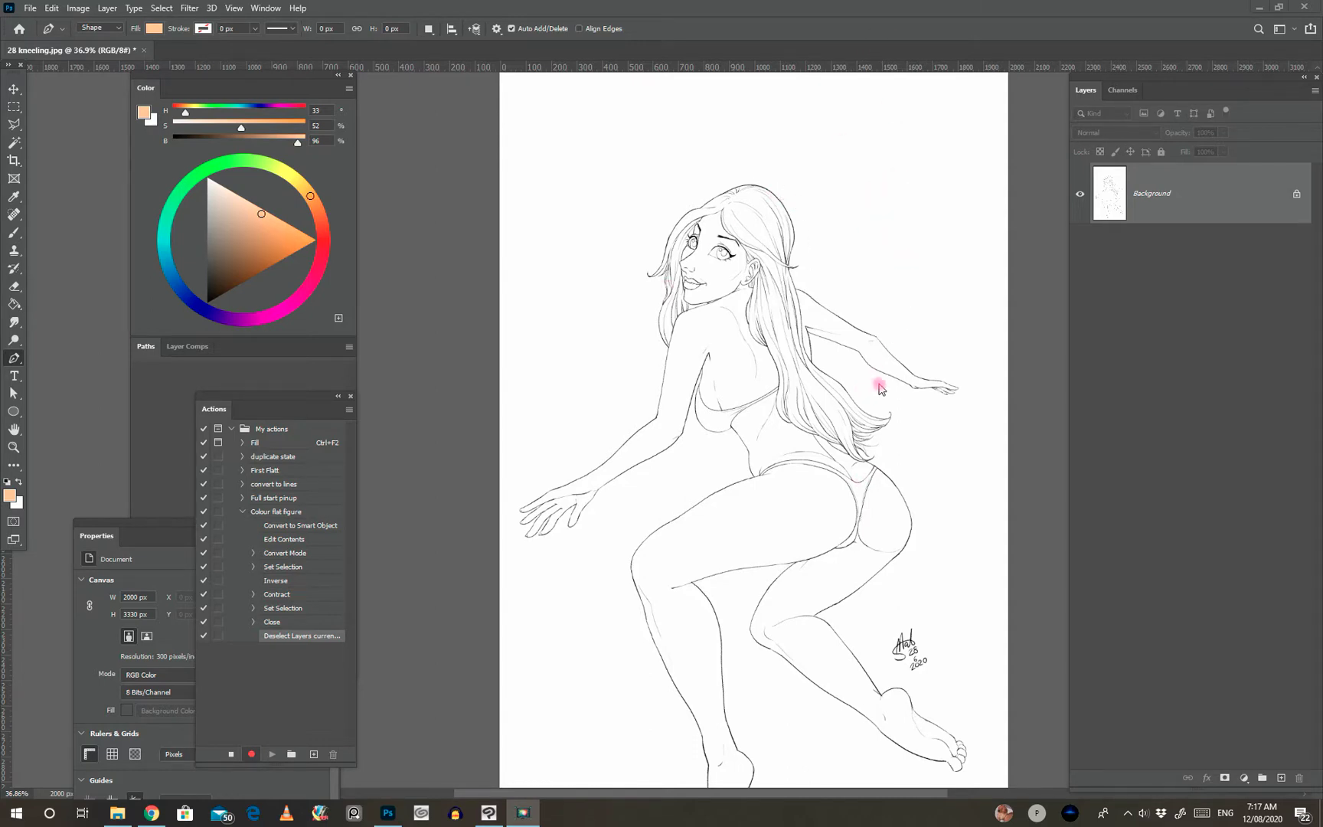
click(997, 34)
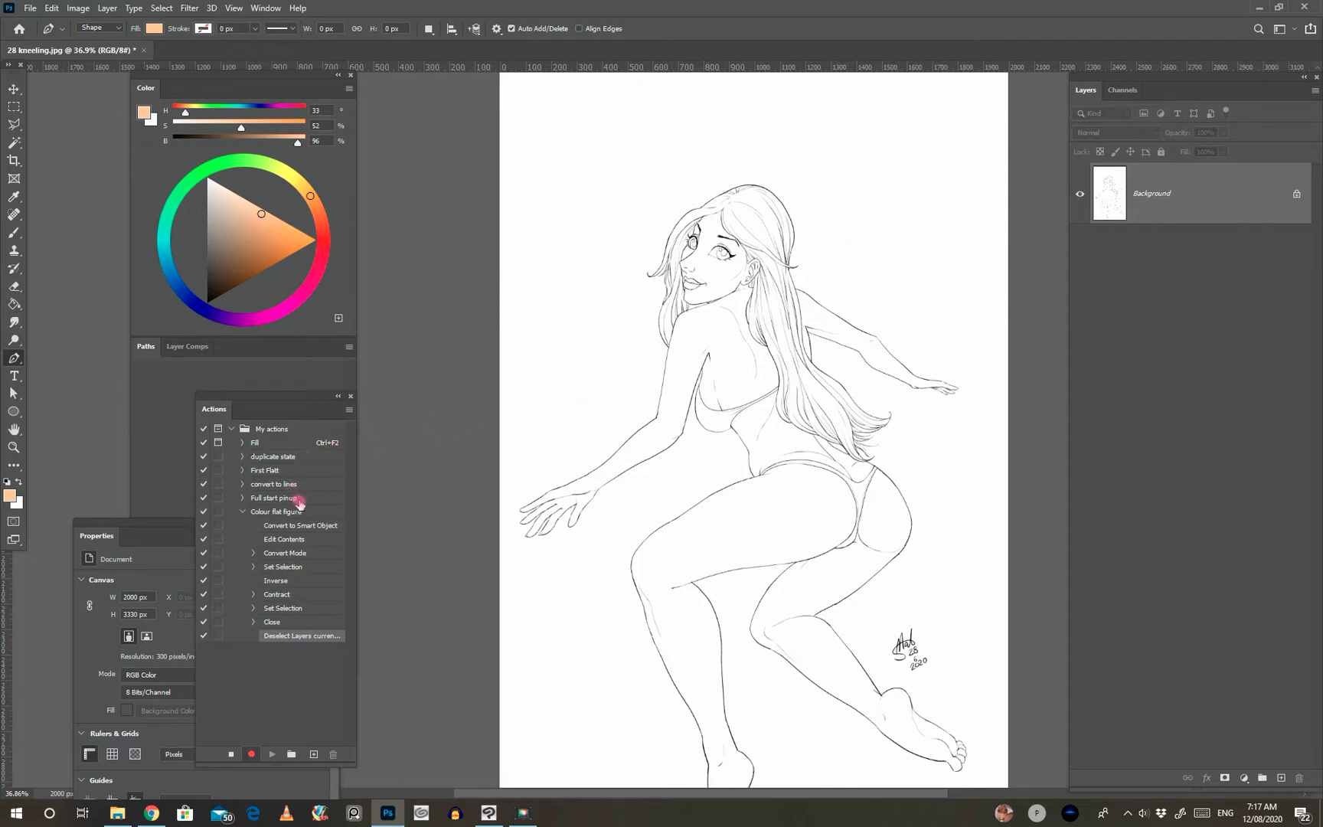
click(247, 443)
click(247, 442)
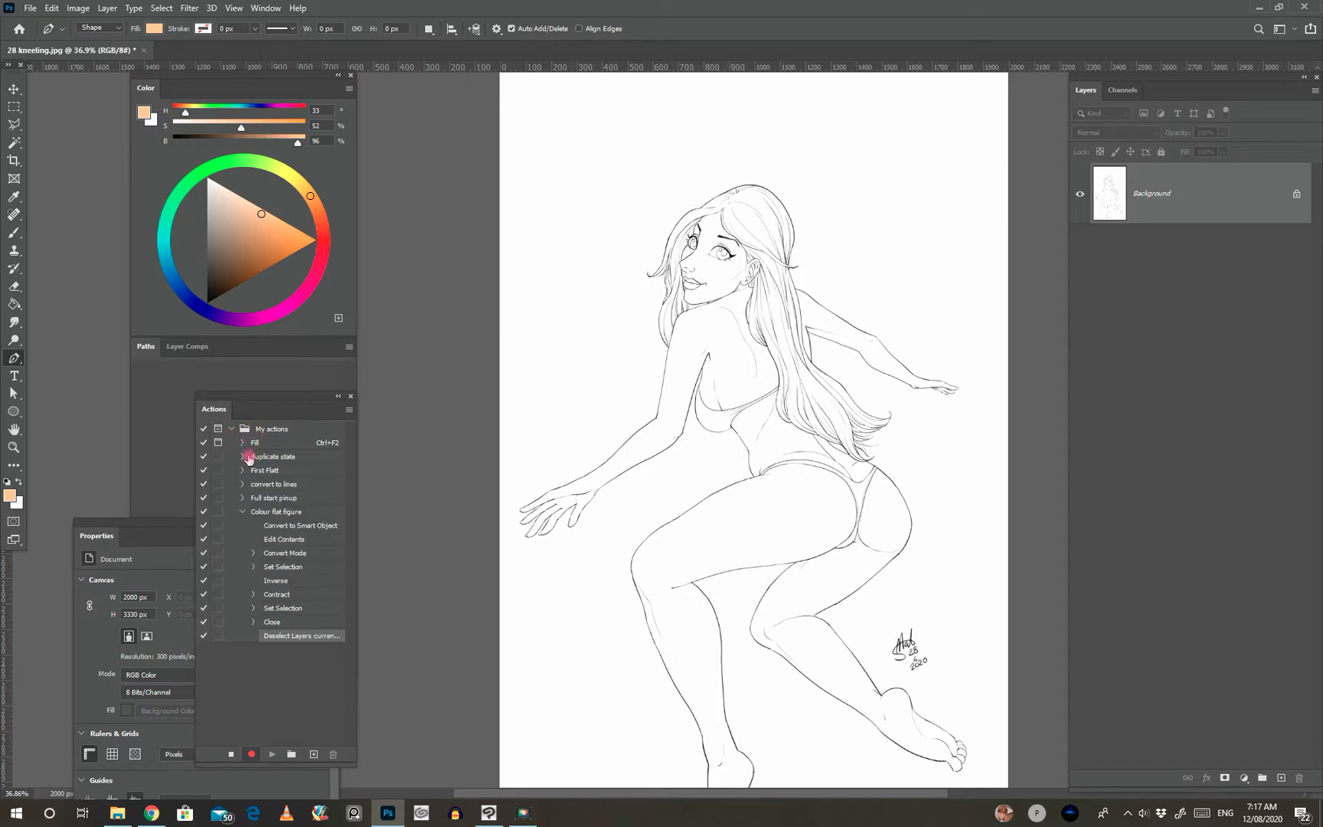
Stop the running action recording and delete the "Colour flat figure" action from the My actions set
click(243, 511)
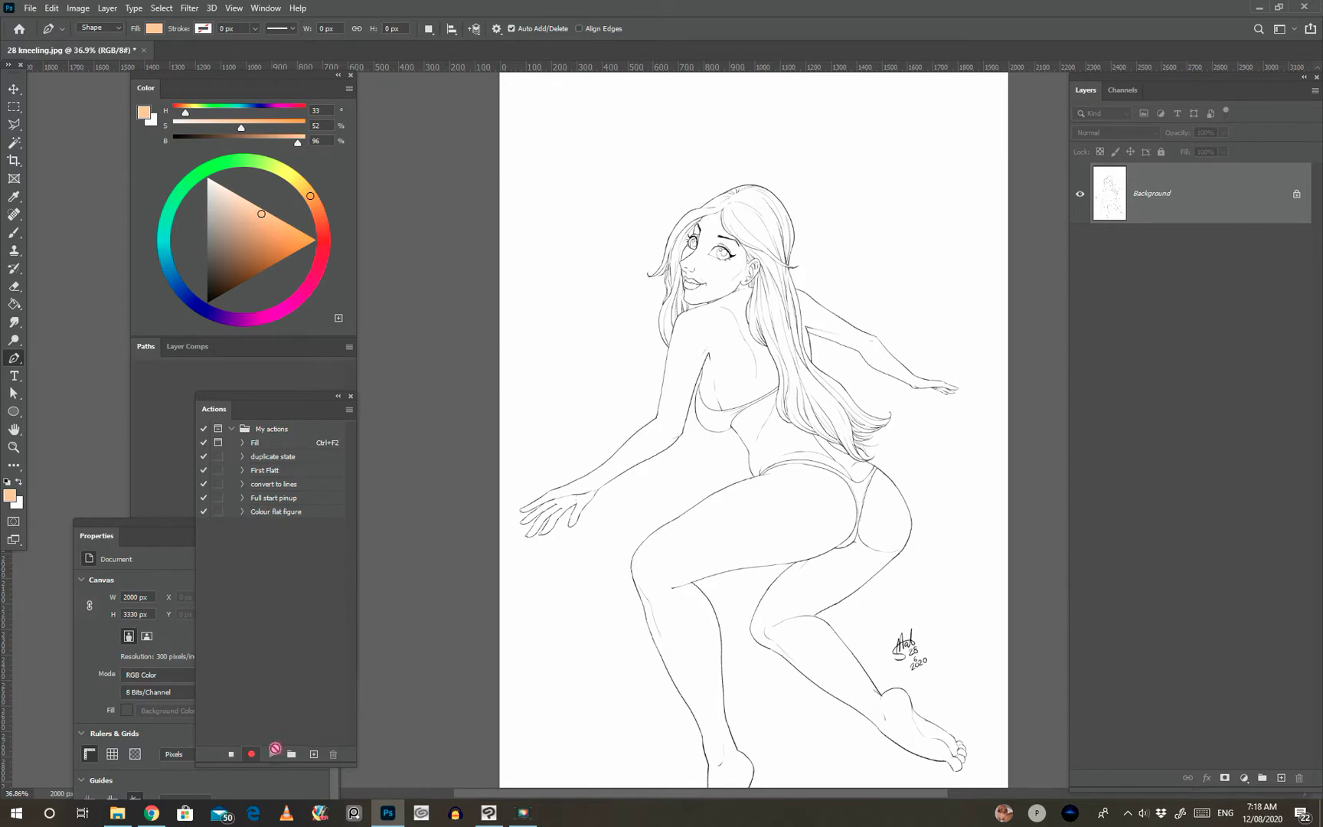
click(230, 755)
click(318, 513)
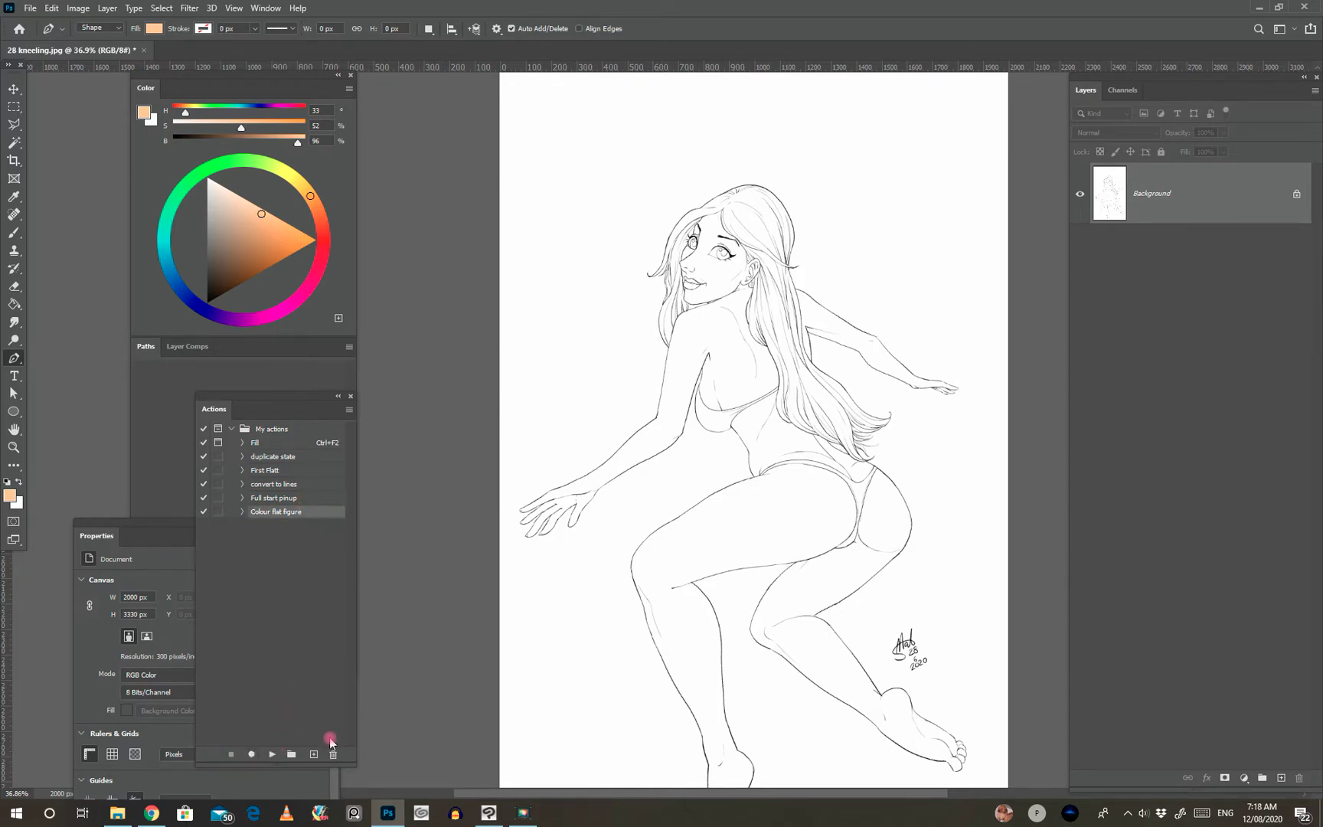
click(333, 754)
click(601, 299)
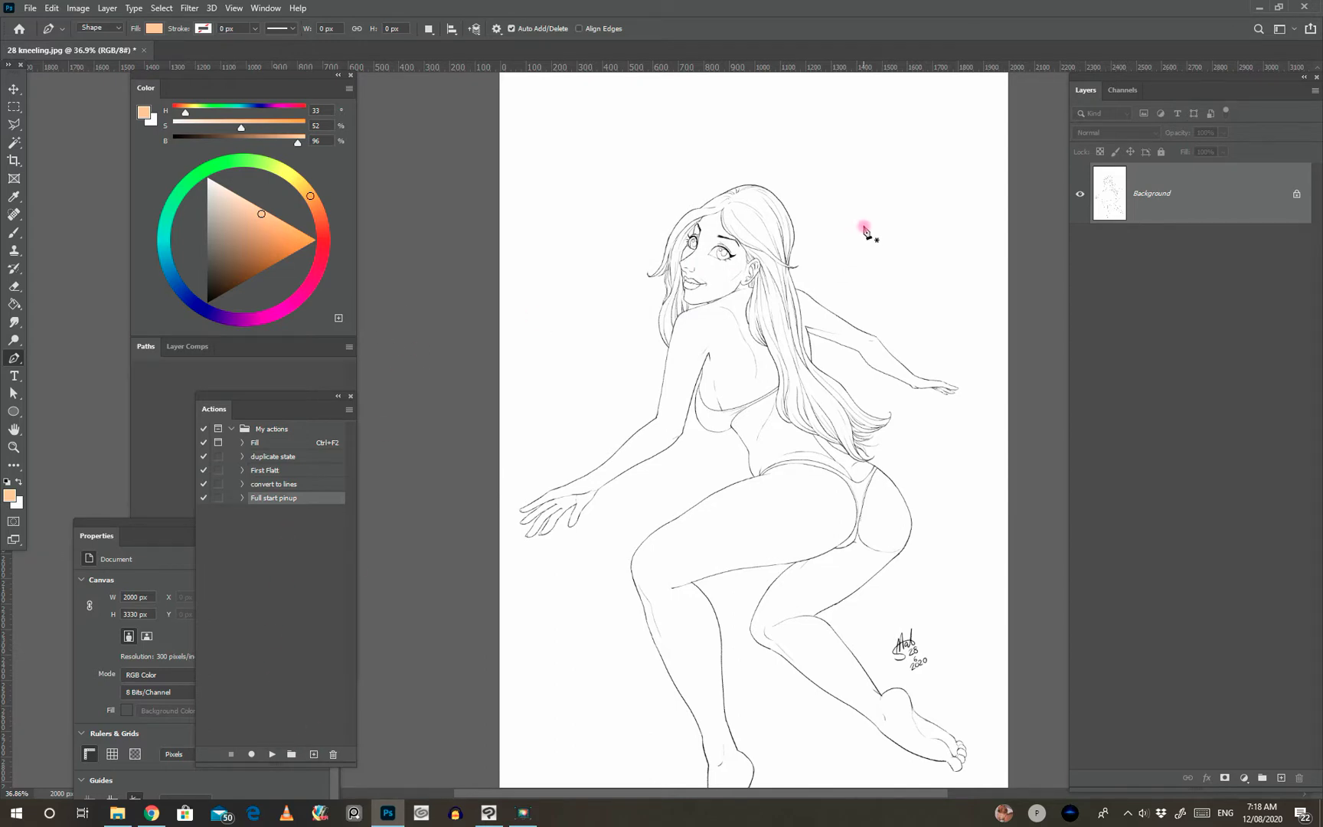
click(232, 429)
click(268, 434)
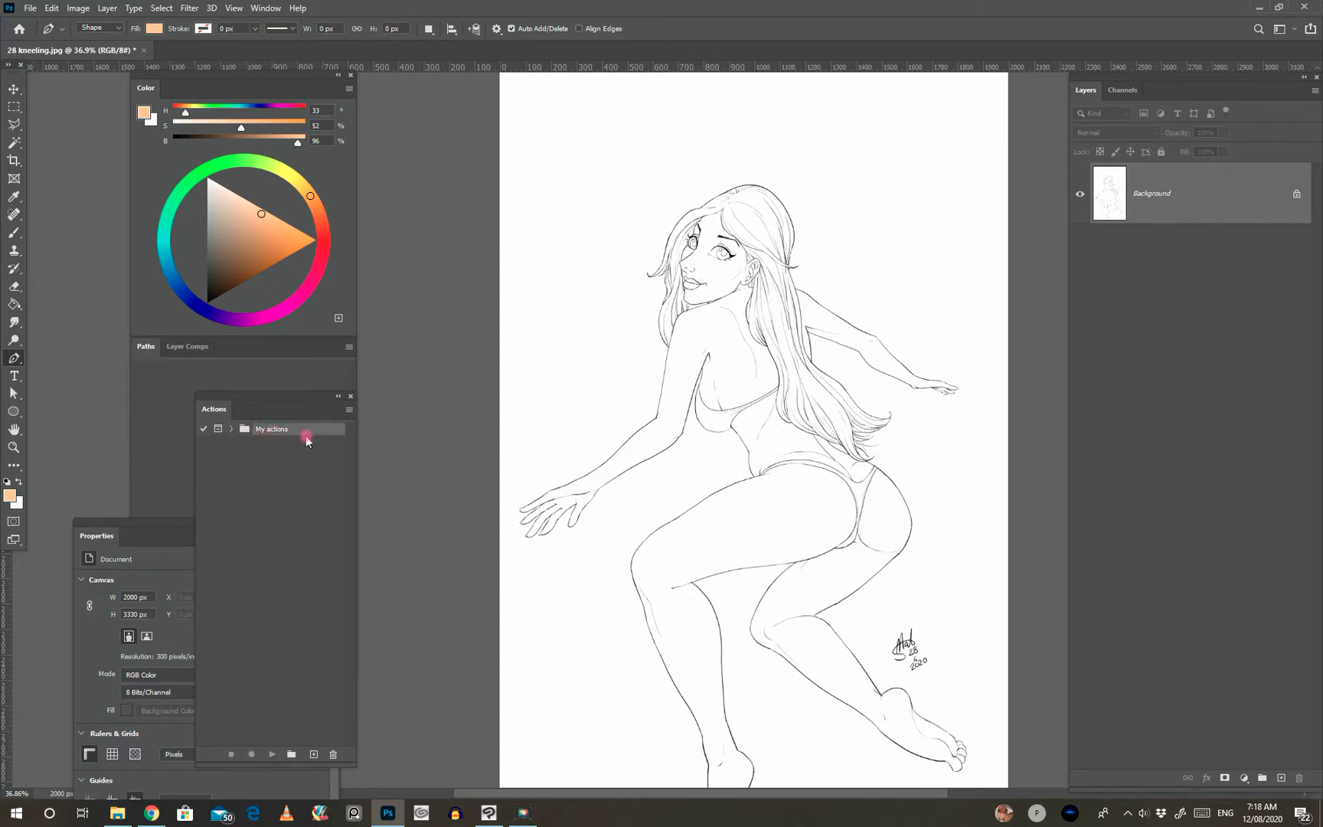
click(232, 429)
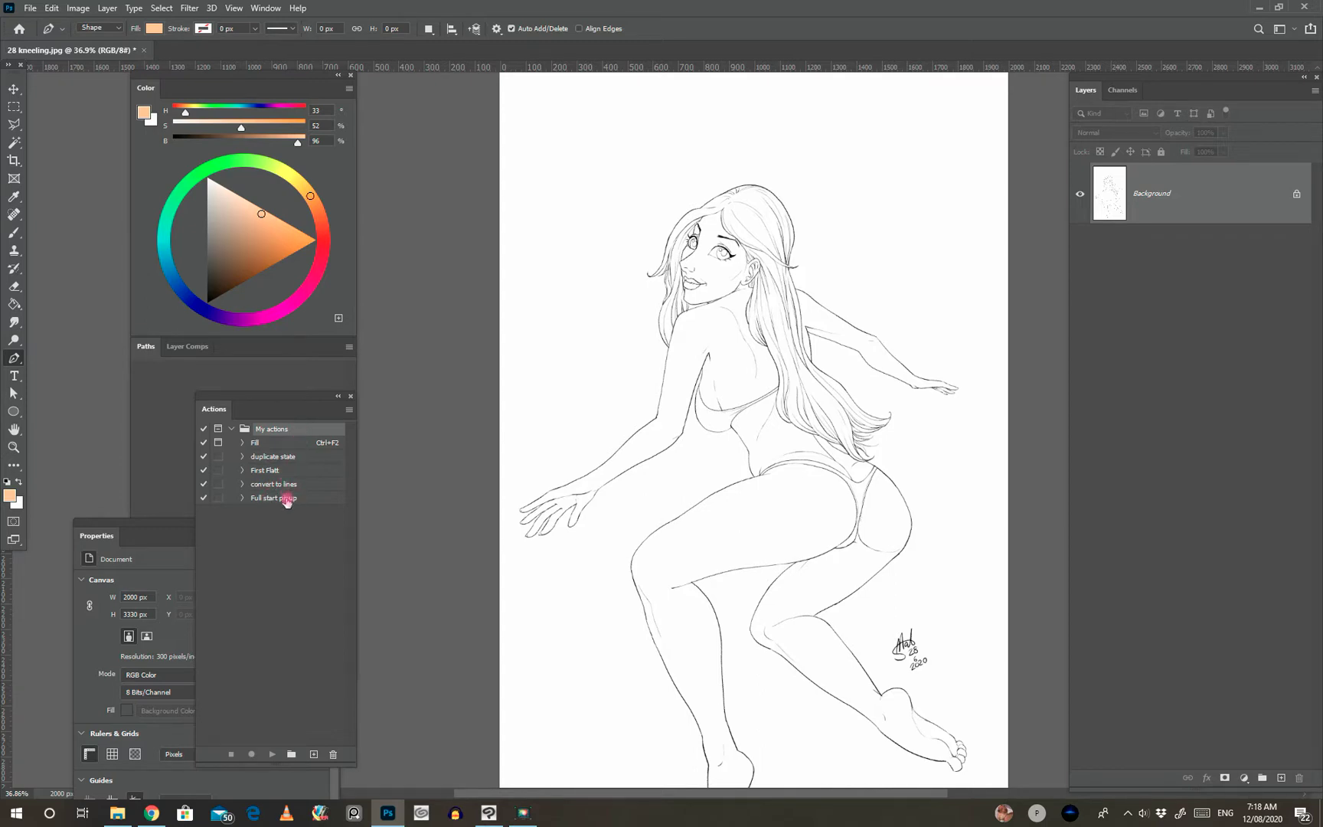
click(233, 429)
click(230, 429)
click(232, 430)
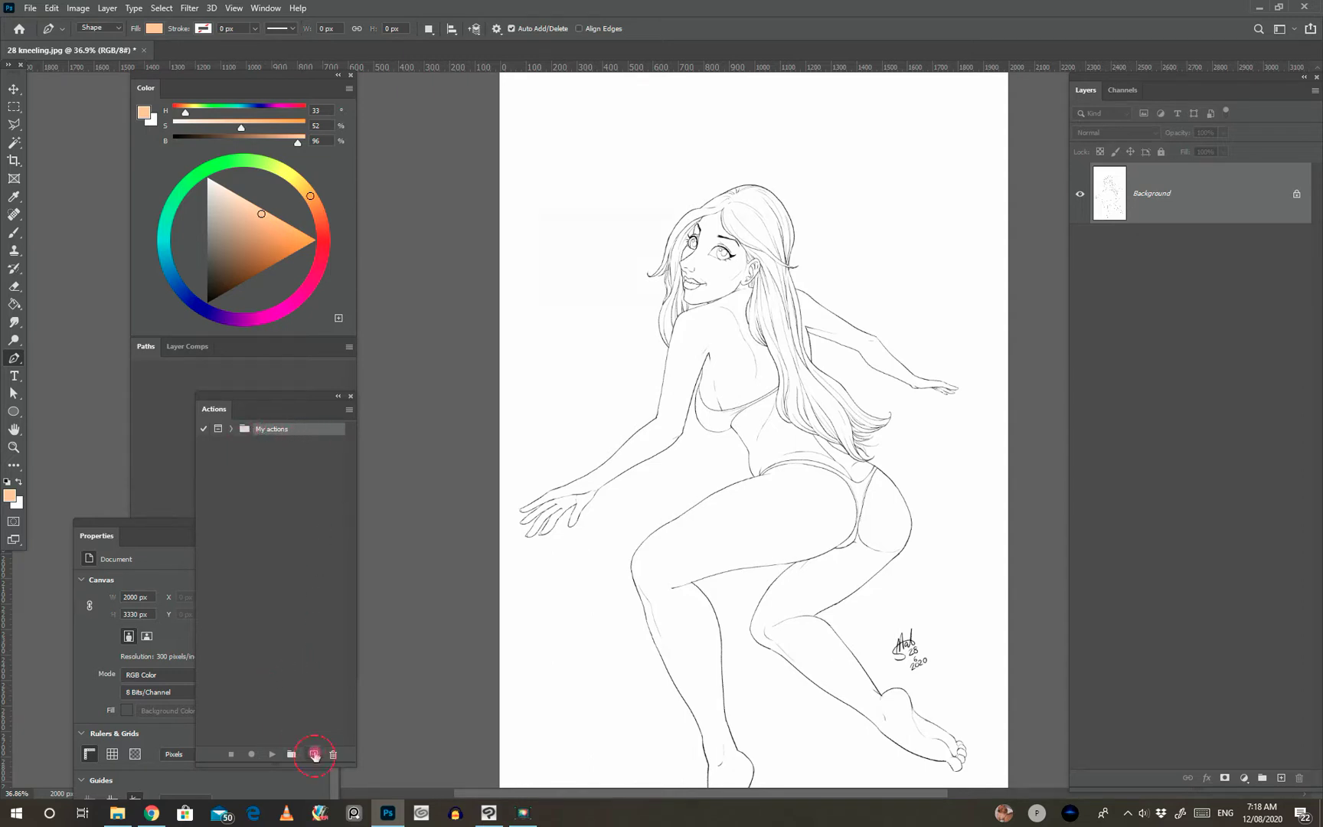
Create a new action named "Colour fill figure" in the My actions set and start recording it
click(314, 755)
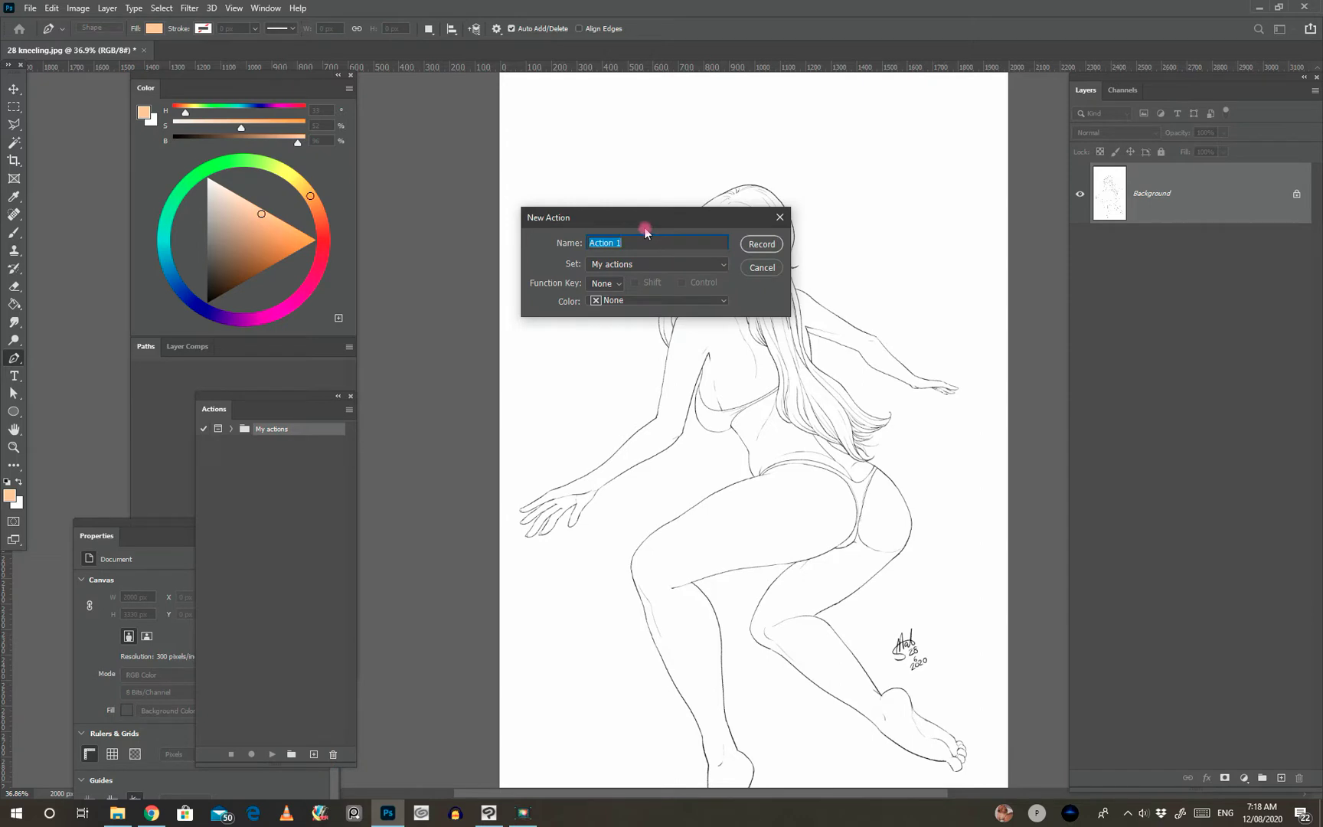
text(Colour fill figure)
click(758, 245)
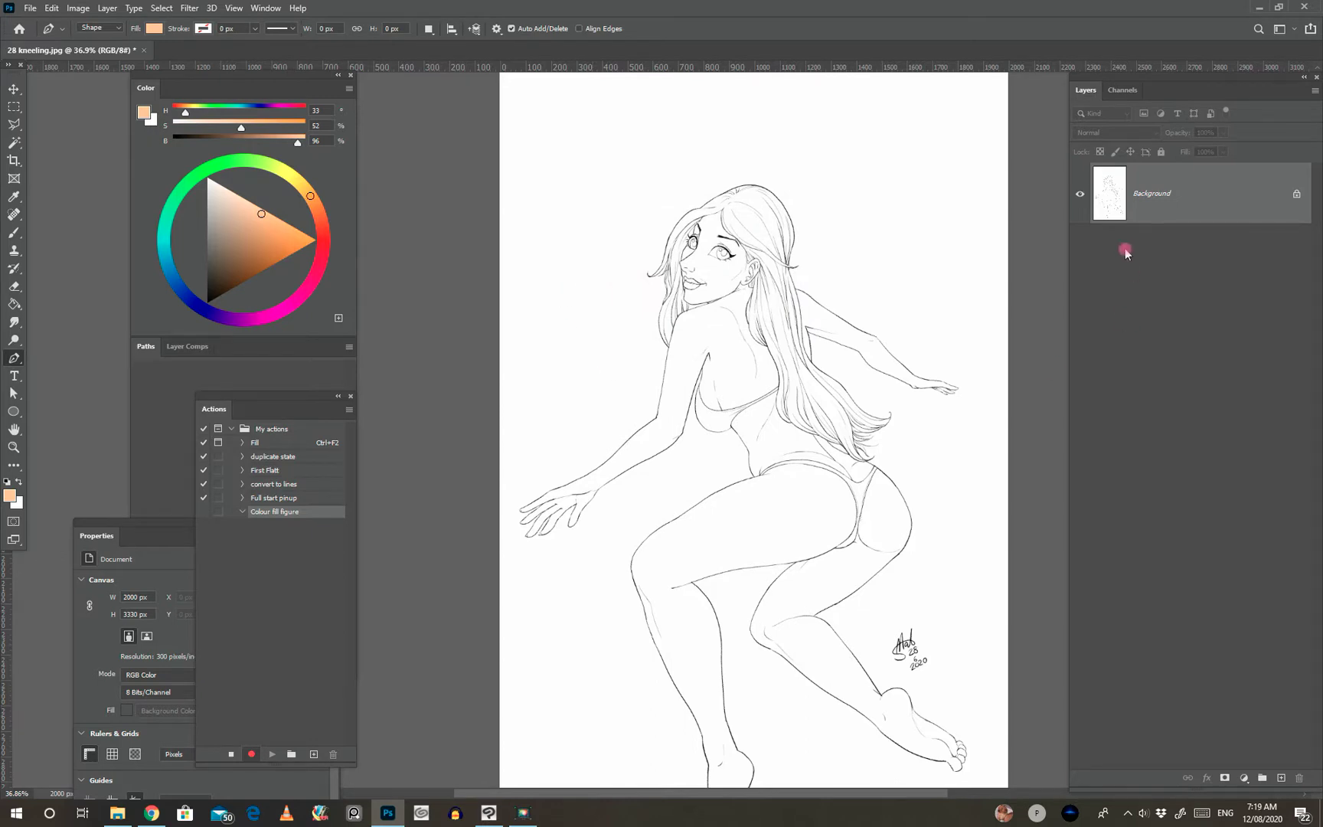
Convert the Background layer to a smart object and open its contents for editing
mouse_move(848, 433)
mouse_down()
mouse_move(815, 393)
mouse_move(810, 359)
mouse_up()
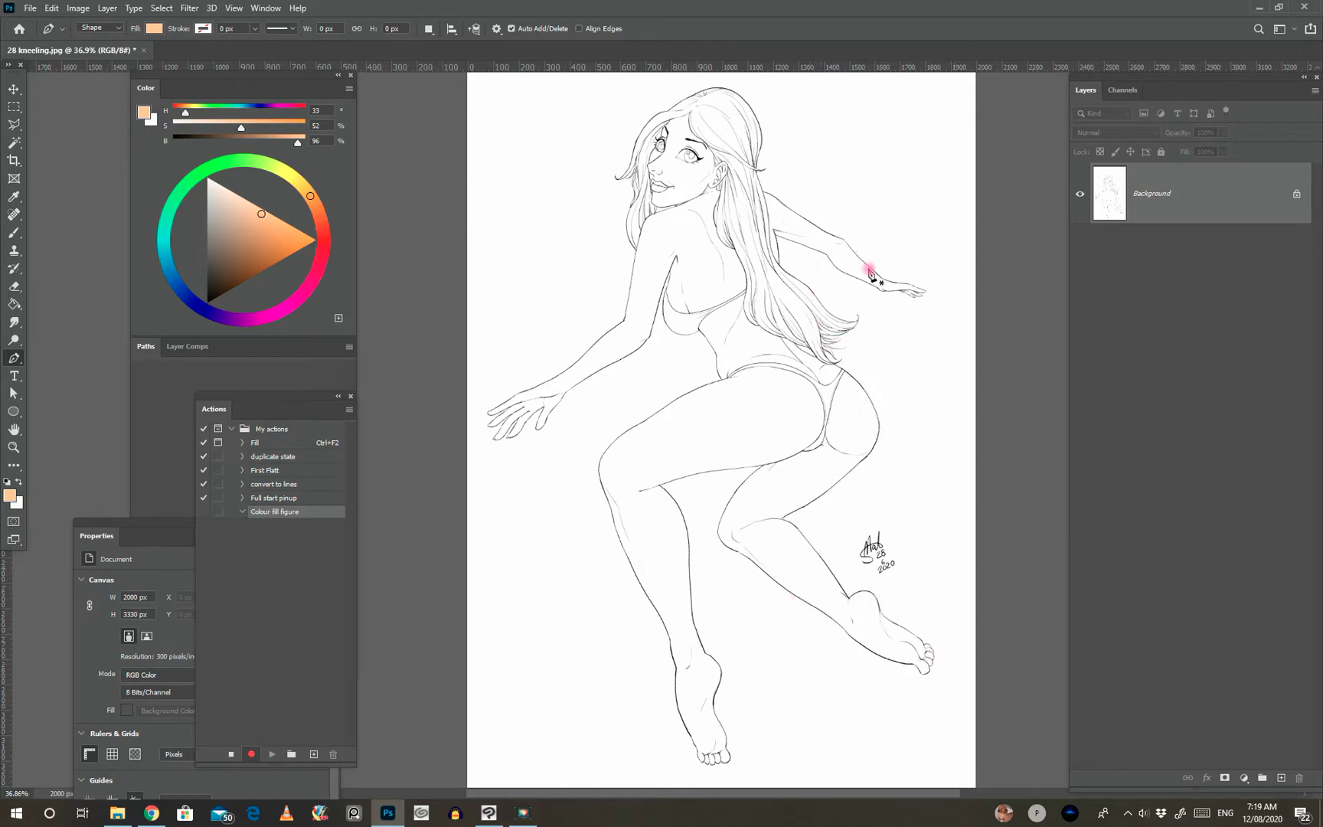
scroll(691, 250, down, 1)
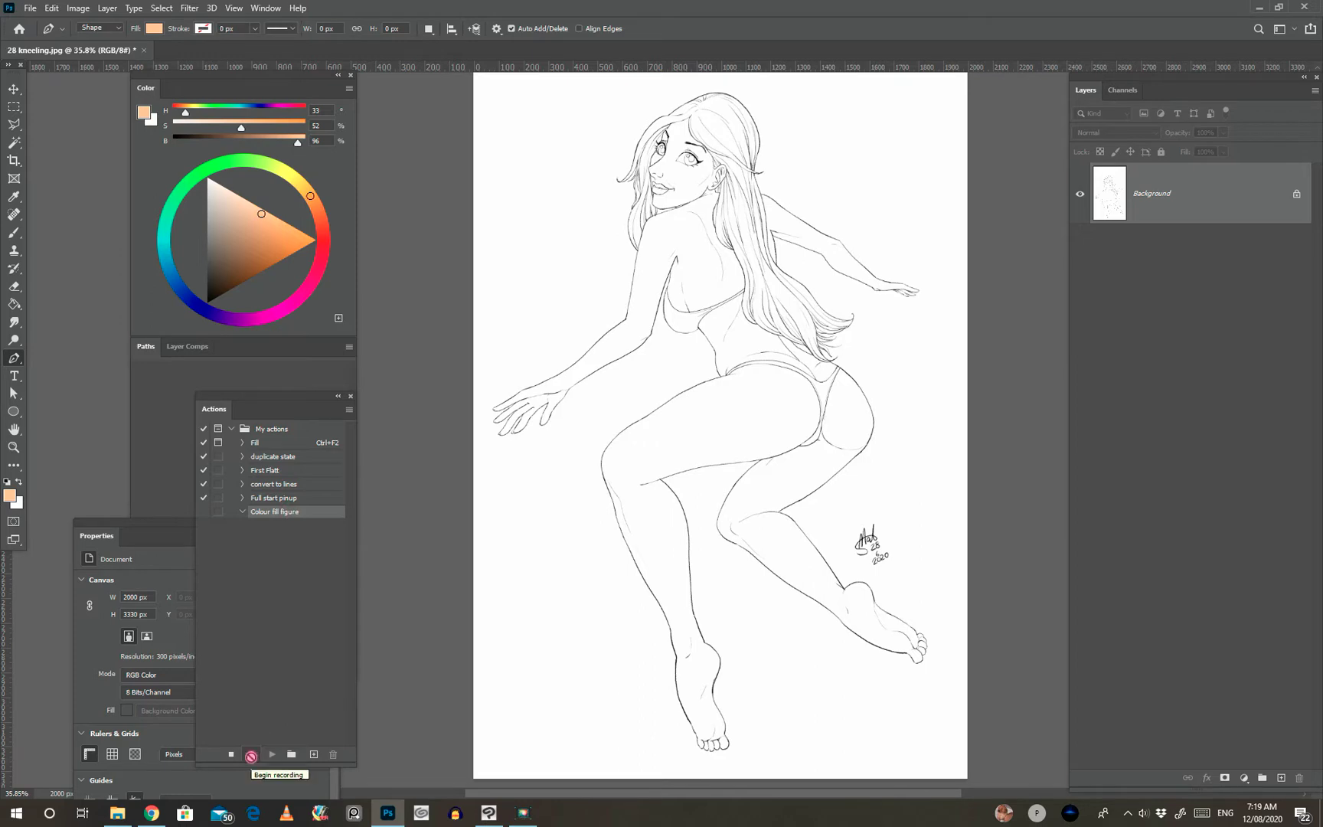
click(251, 756)
right_click(1208, 198)
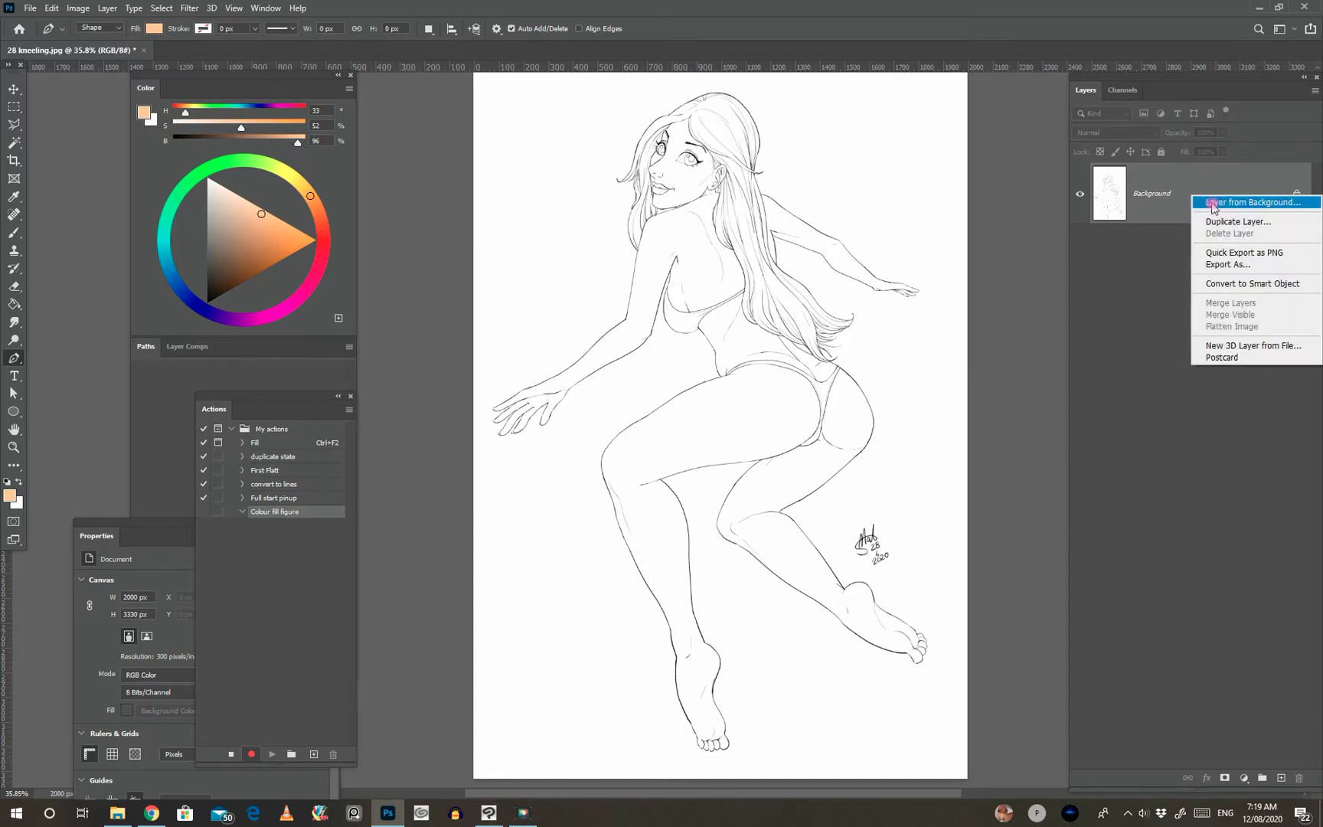
click(1265, 286)
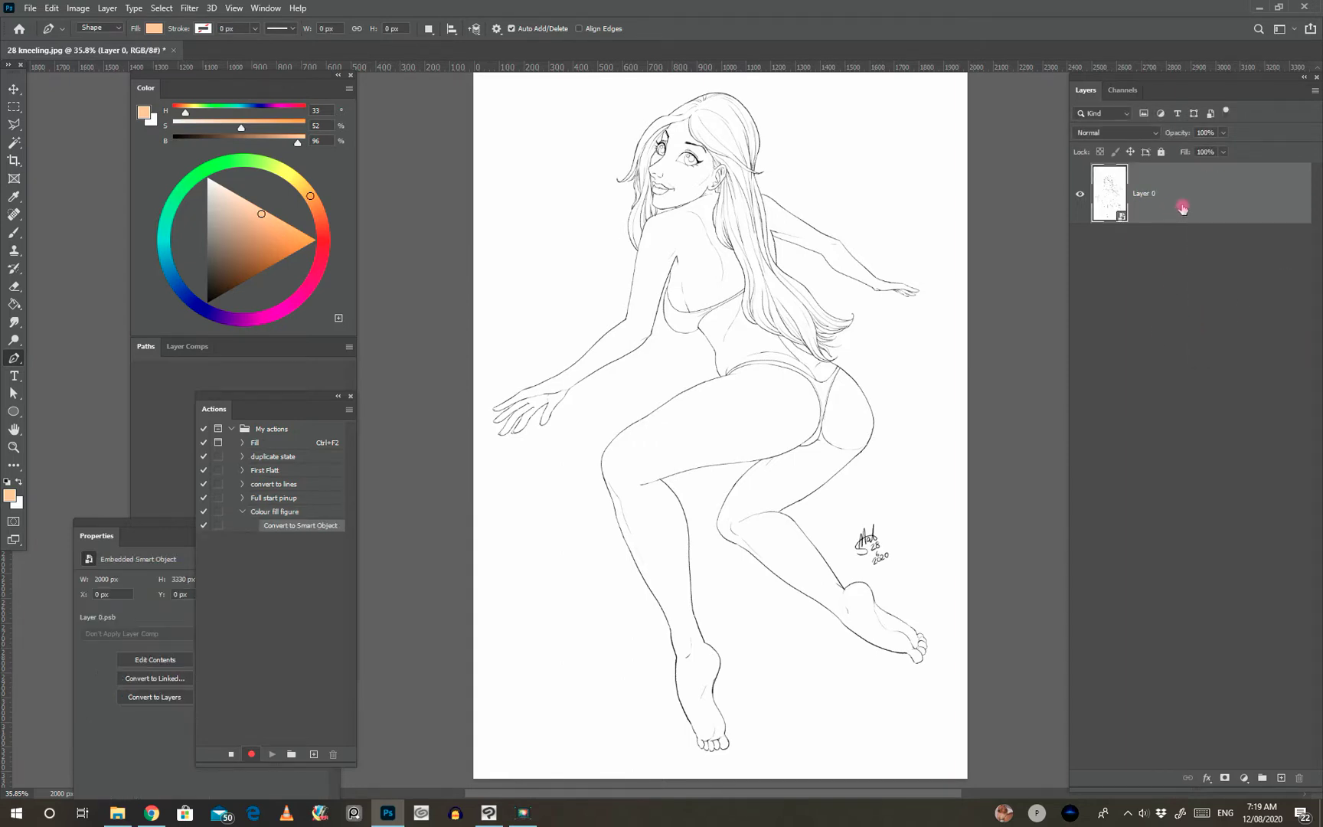
double_click(1123, 203)
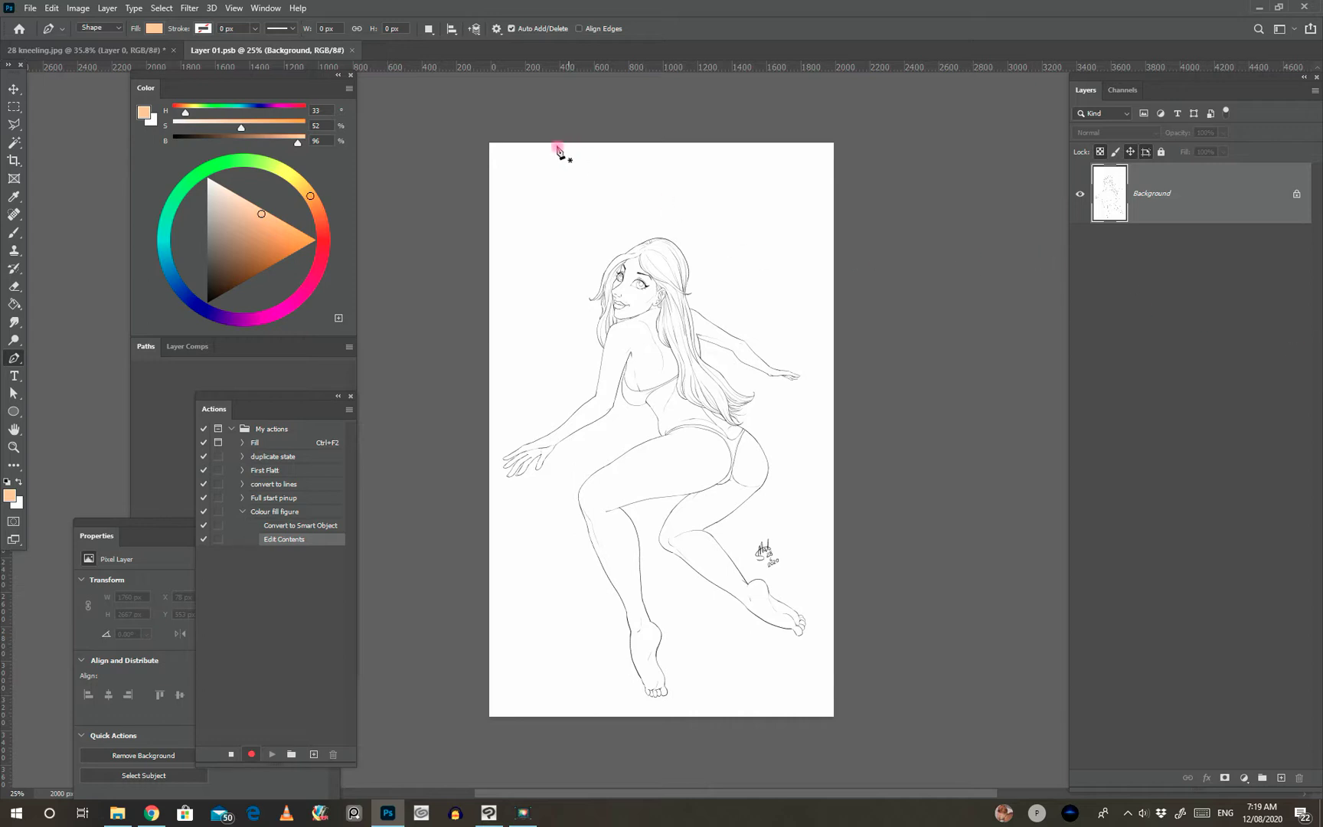
Convert the smart object's contents to Grayscale mode, discarding the color information
click(81, 11)
mouse_move(100, 31)
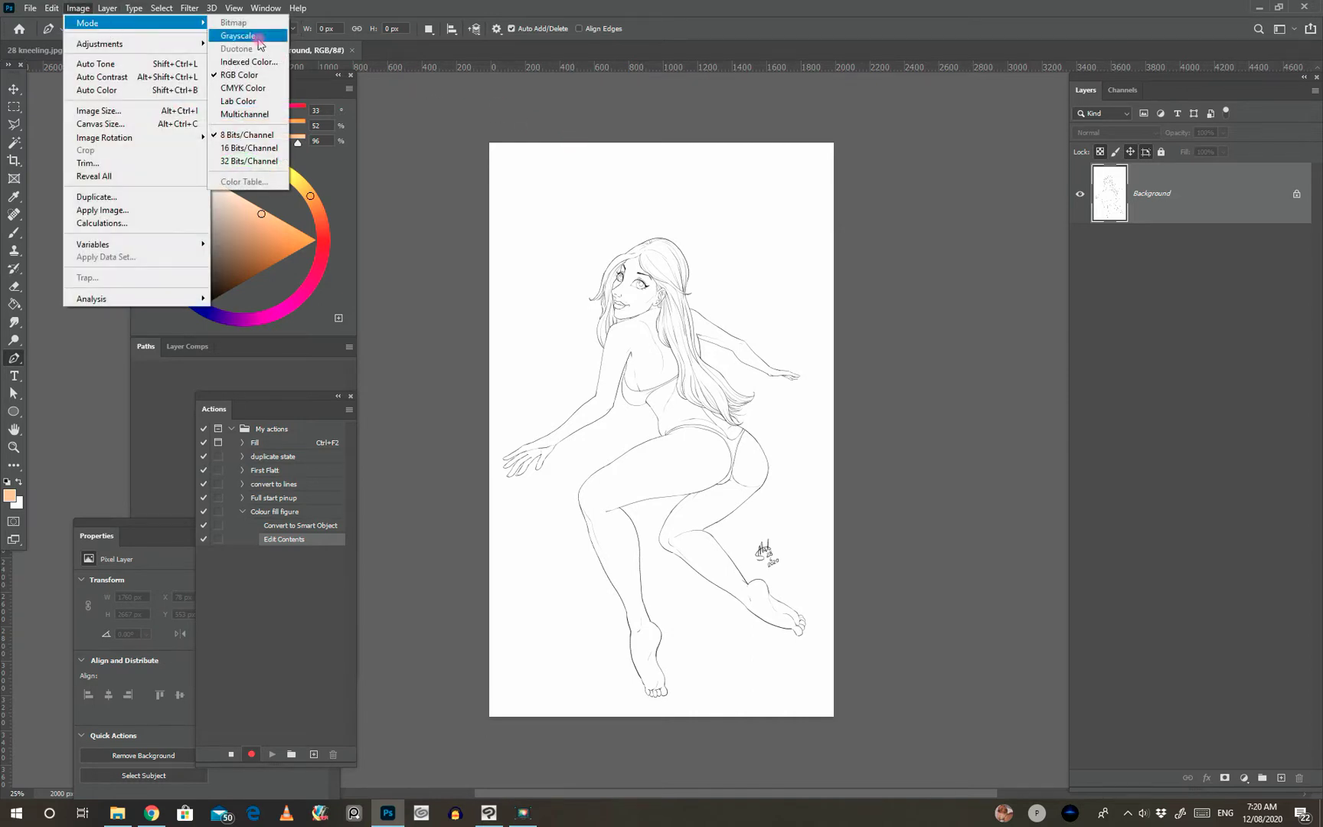
click(252, 44)
click(606, 319)
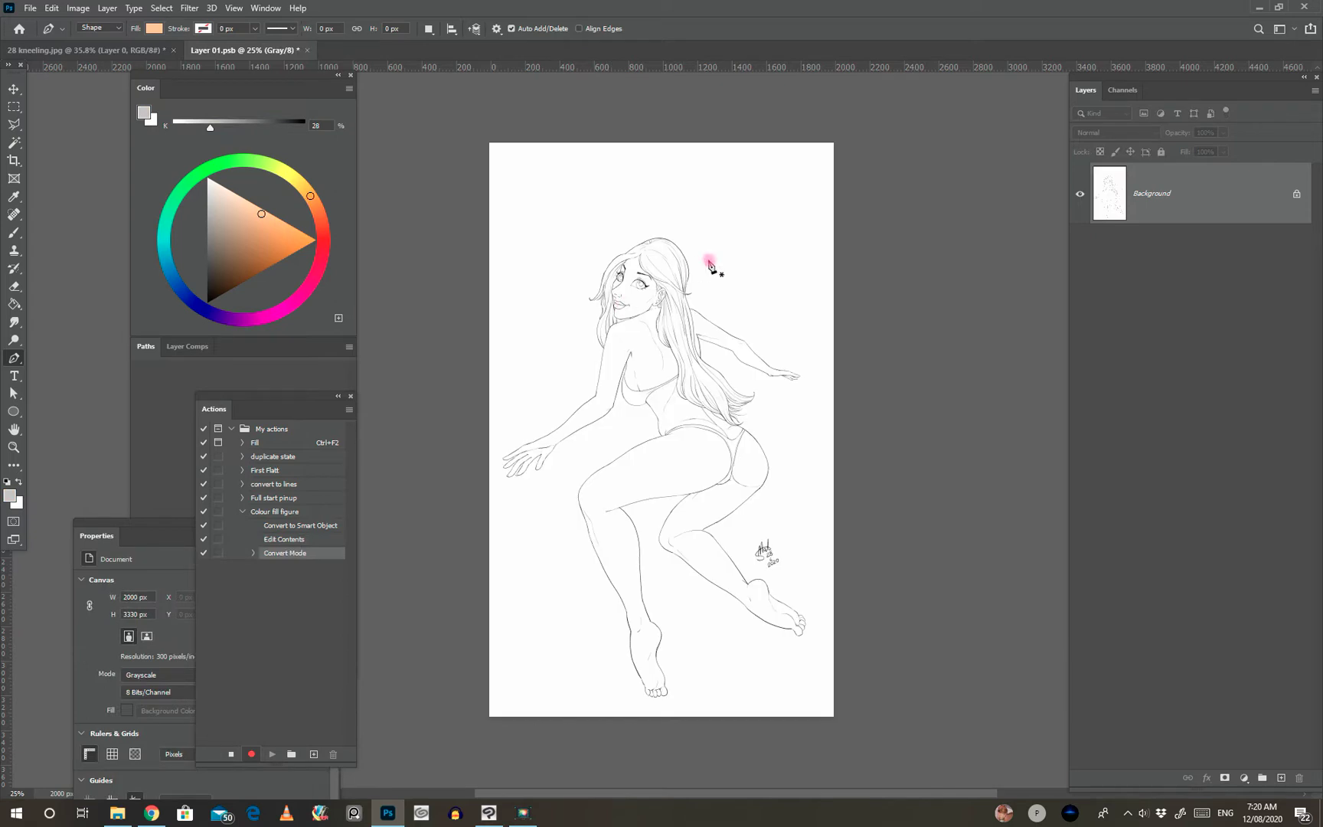
Load the Gray channel as a selection and invert it to select the line art
click(1123, 90)
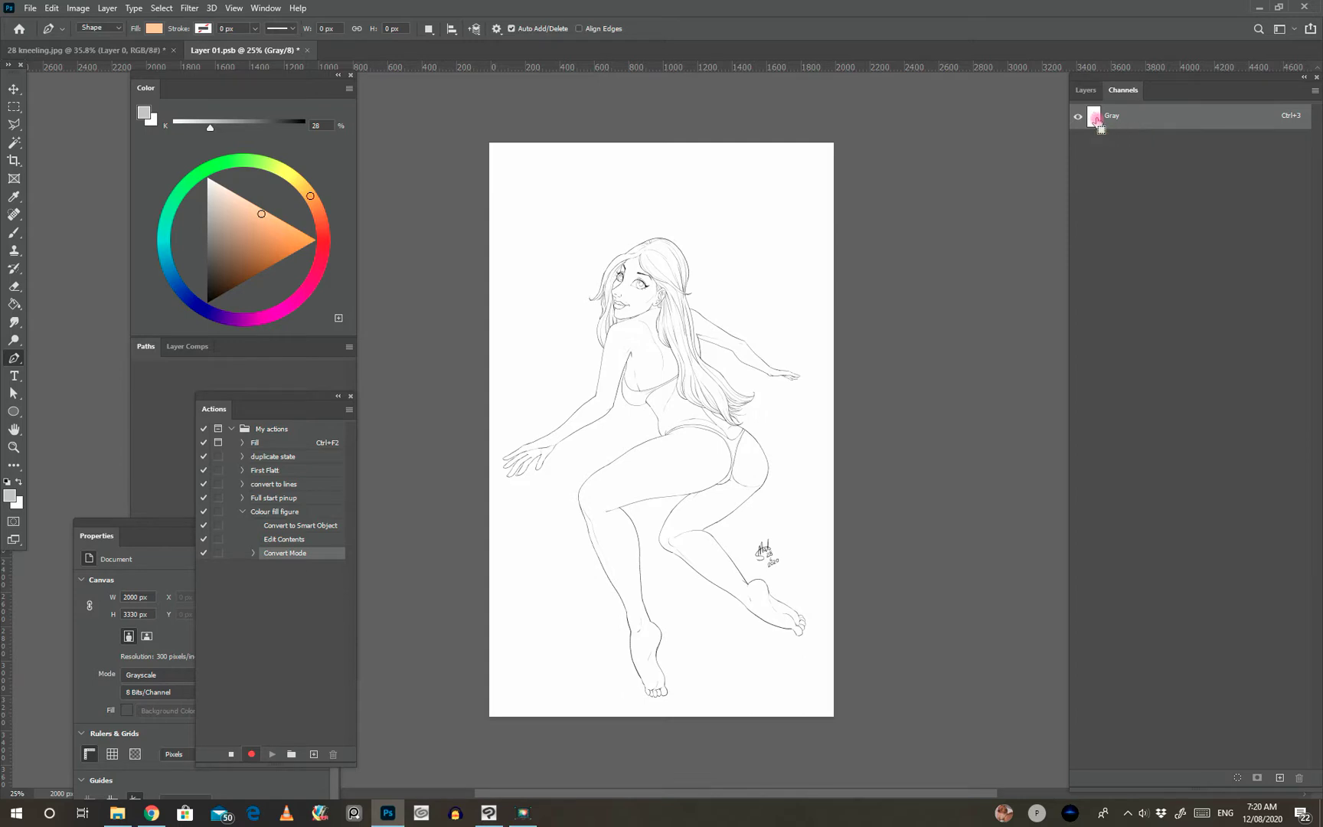
ctrl+click(1094, 118)
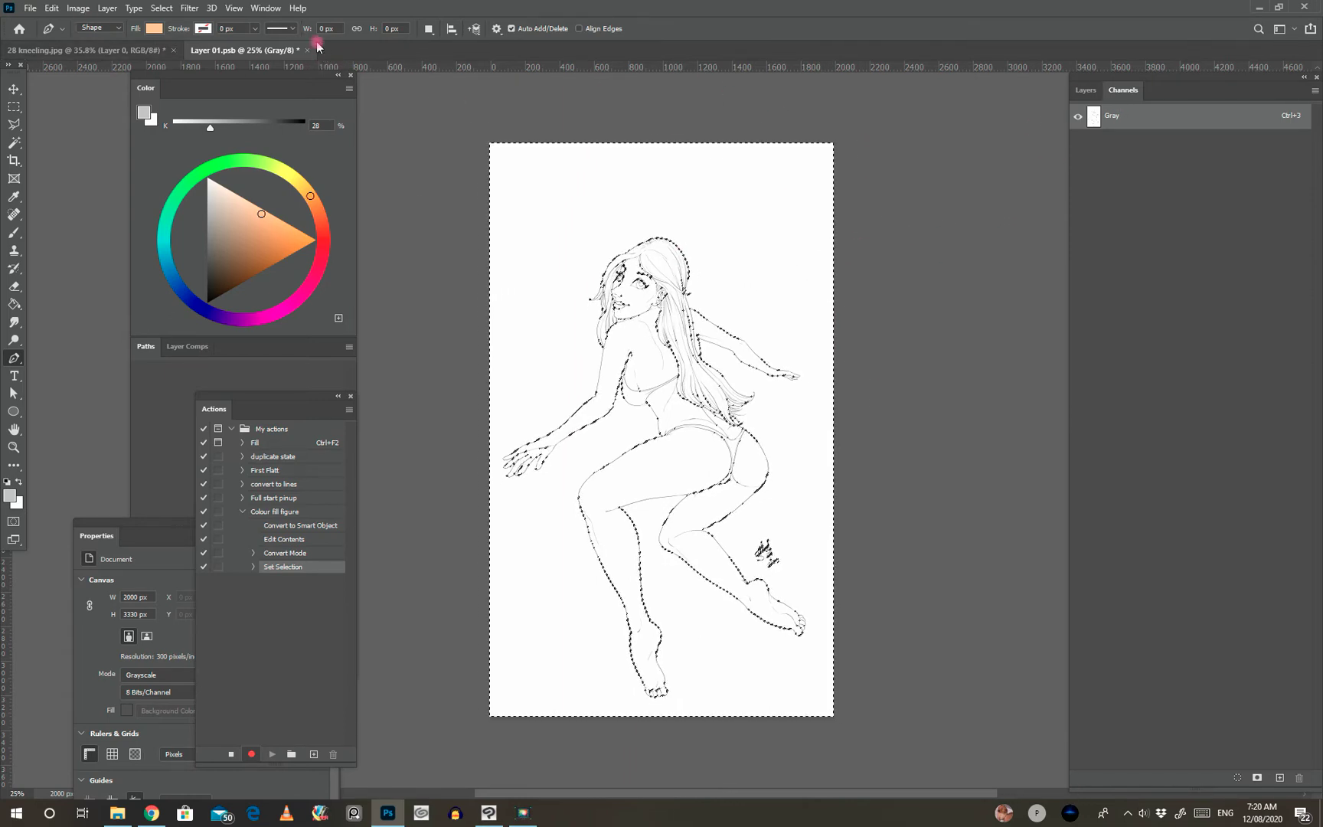
click(170, 9)
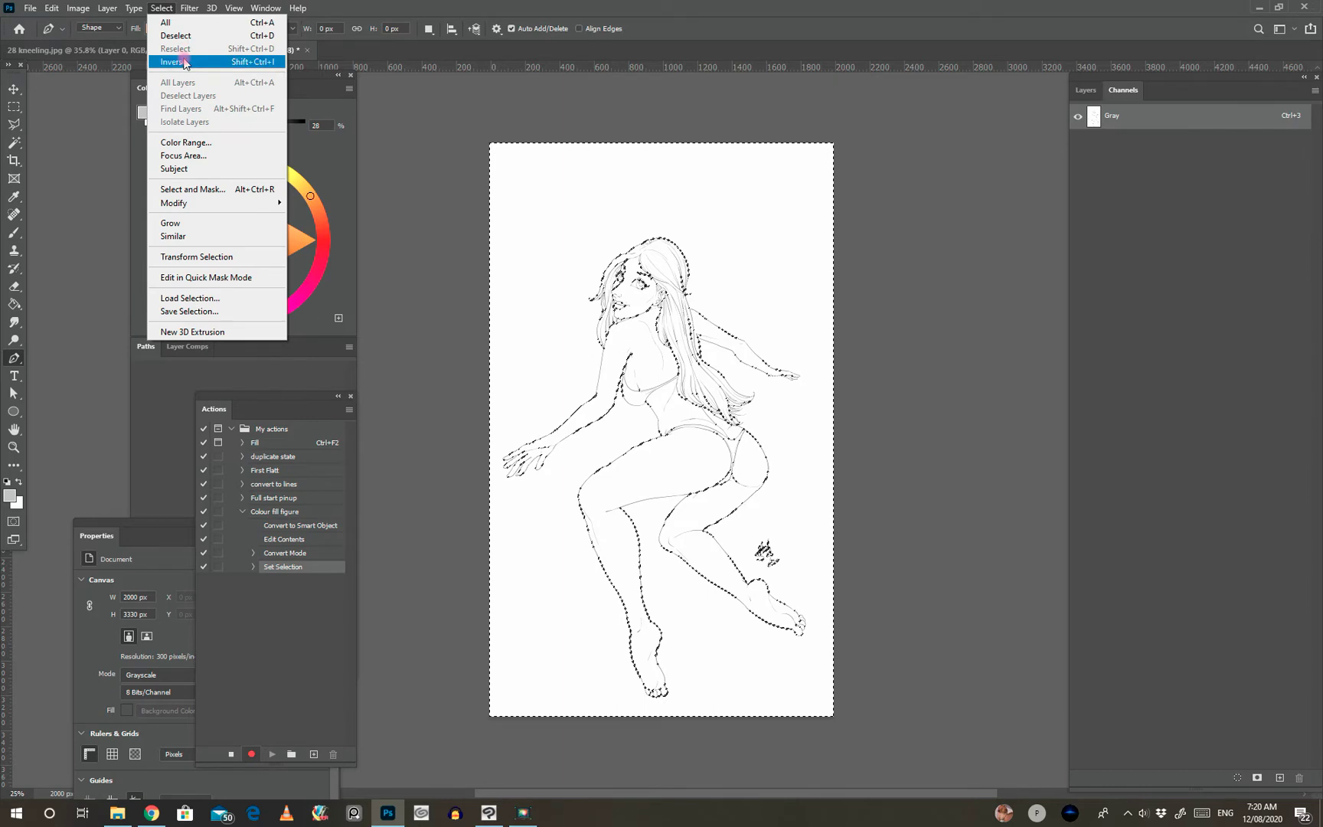
click(184, 62)
Add a new layer above the Background and fill the line selection on it with black
click(1087, 98)
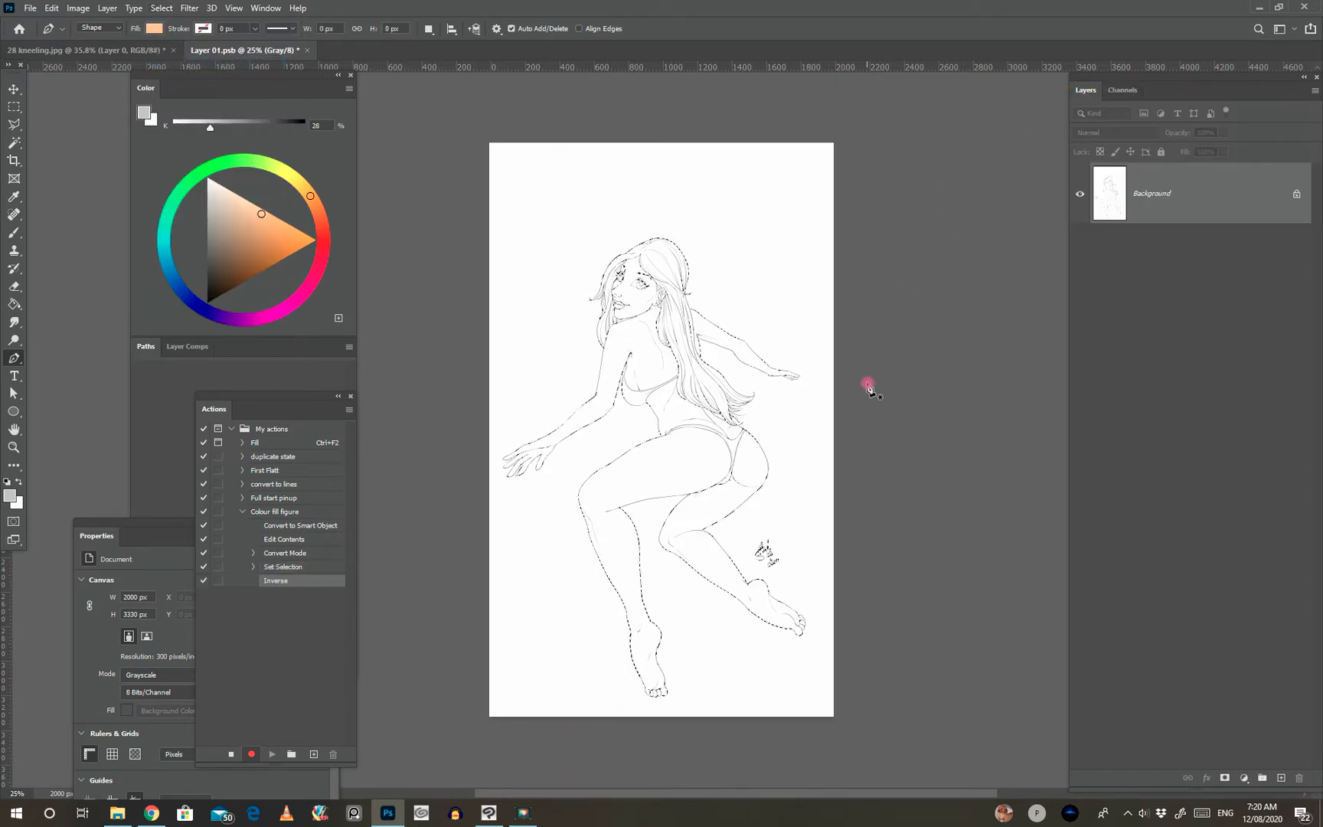
click(1281, 778)
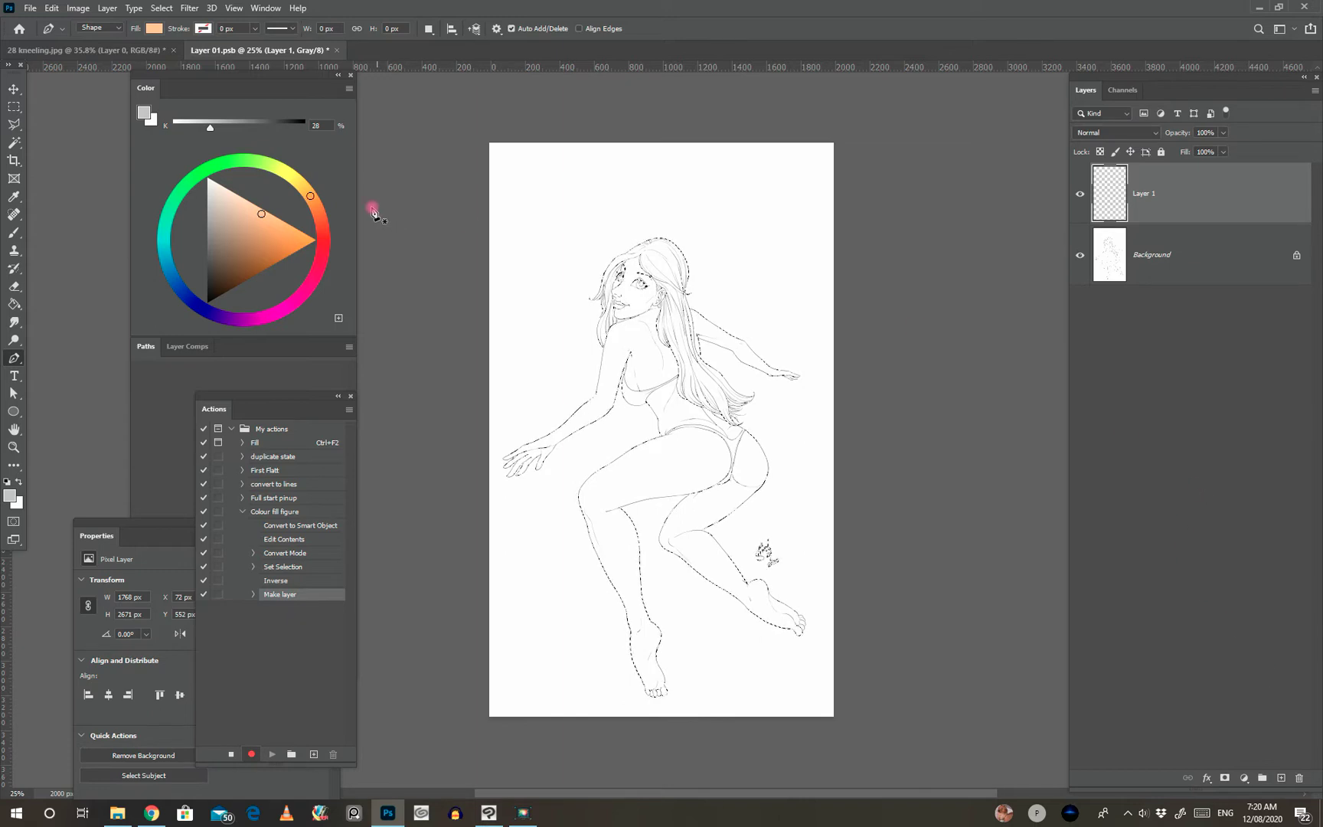
click(51, 8)
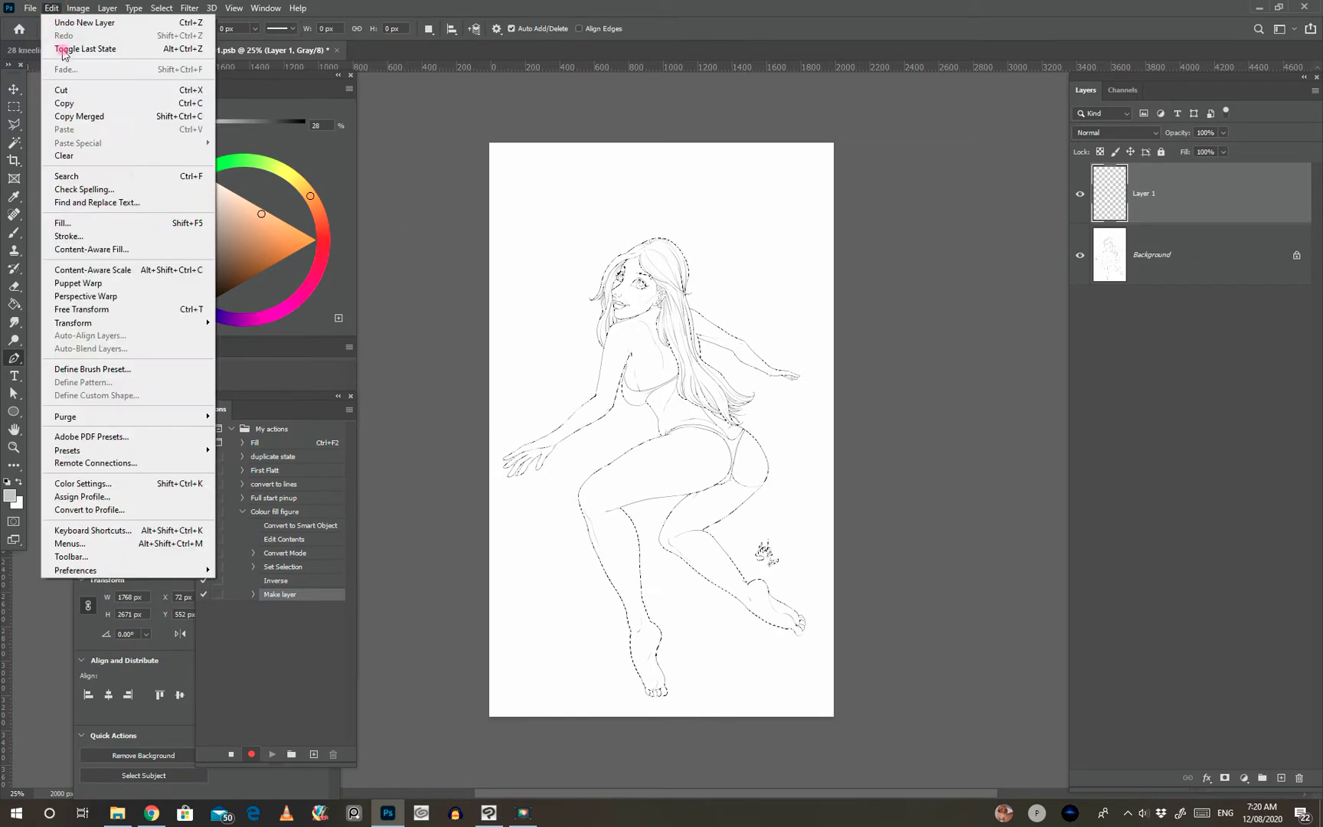
click(106, 222)
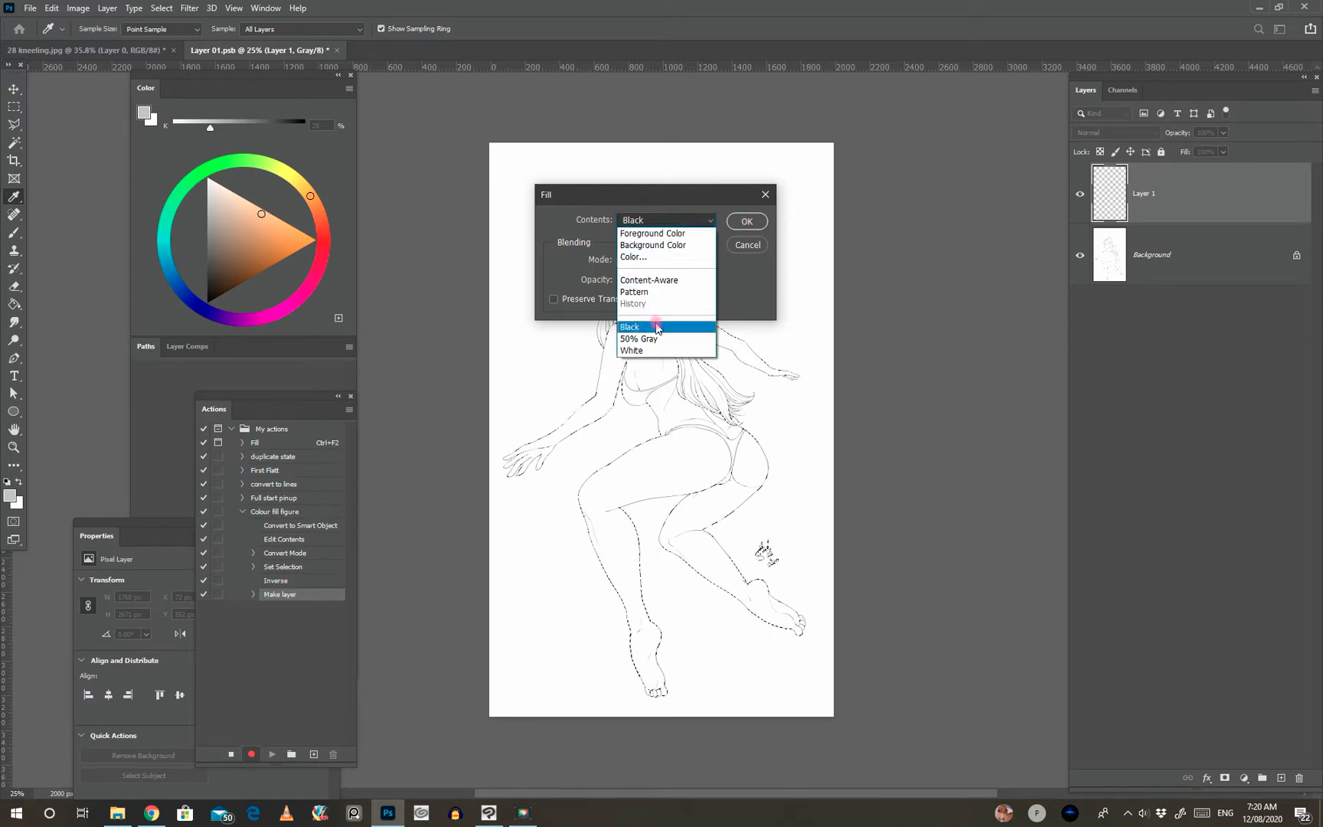
click(747, 222)
key(p)
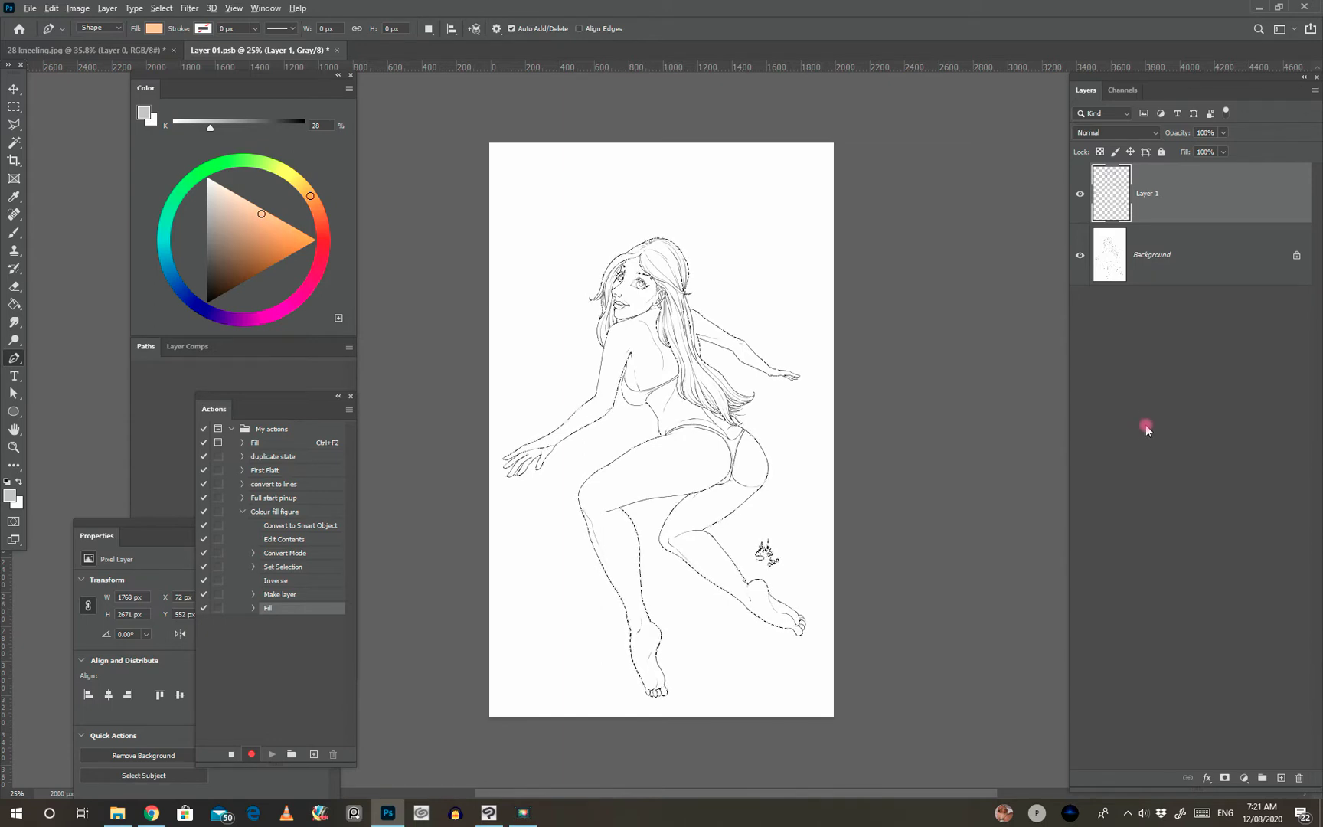
Select the Background layer below the filled lines, hide it, and save and close the smart object's contents
key(alt+bracketleft)
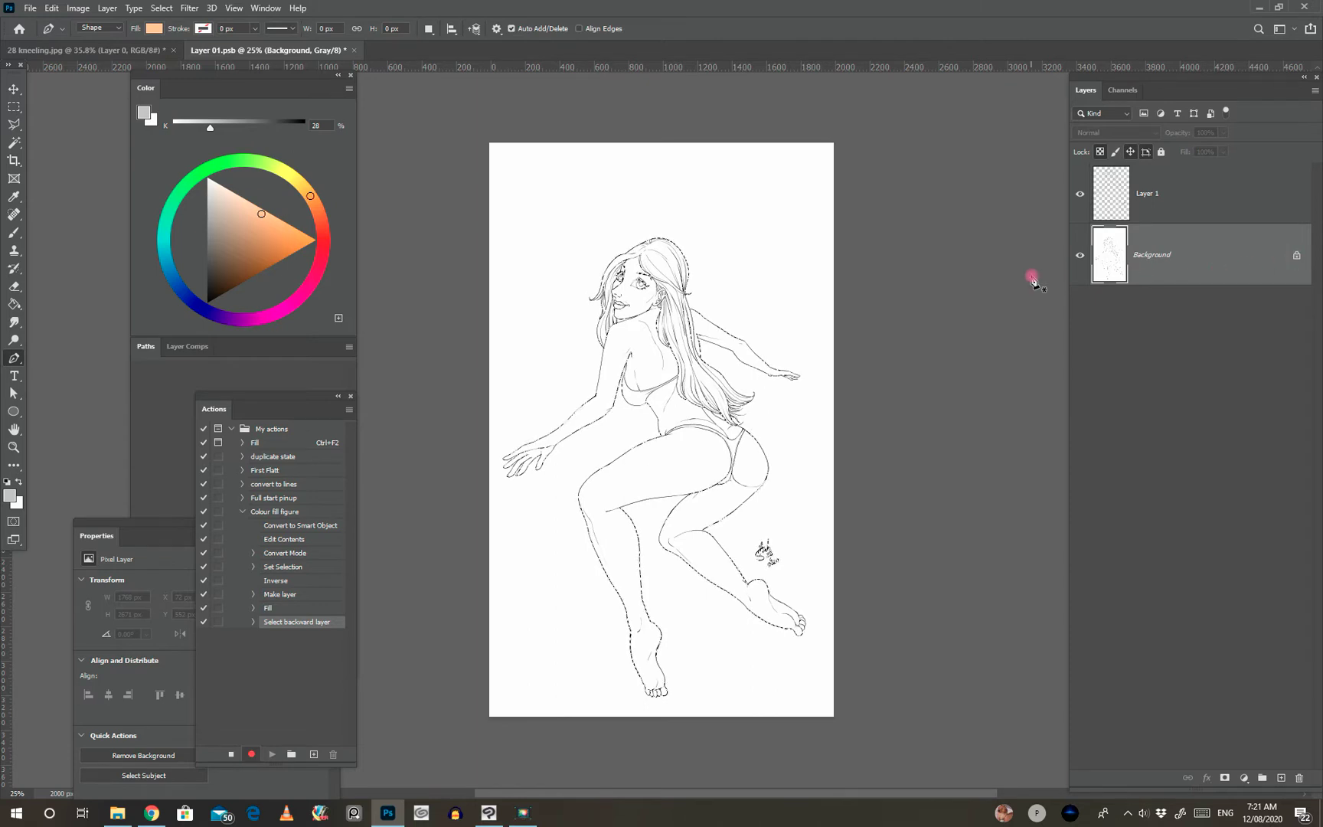
click(1080, 260)
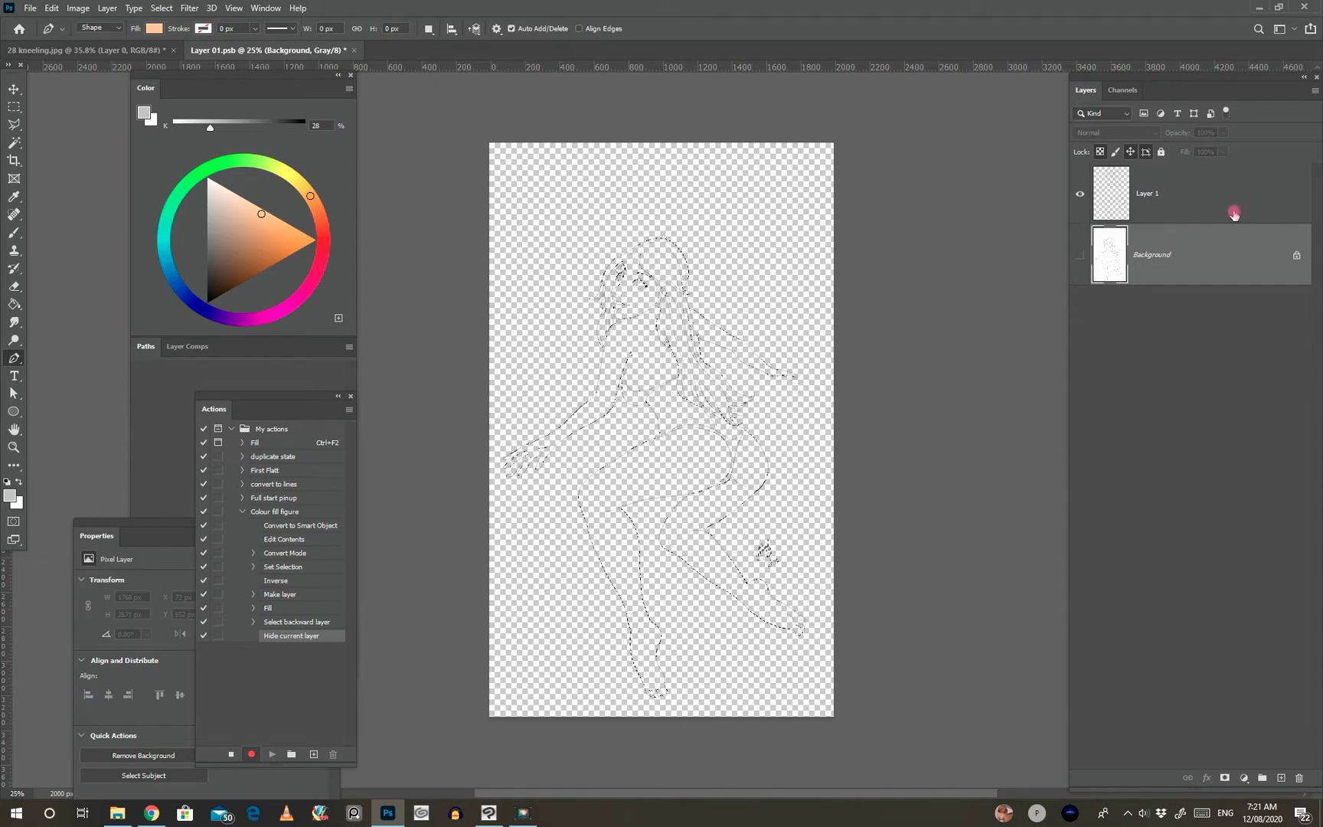
key(ctrl+s)
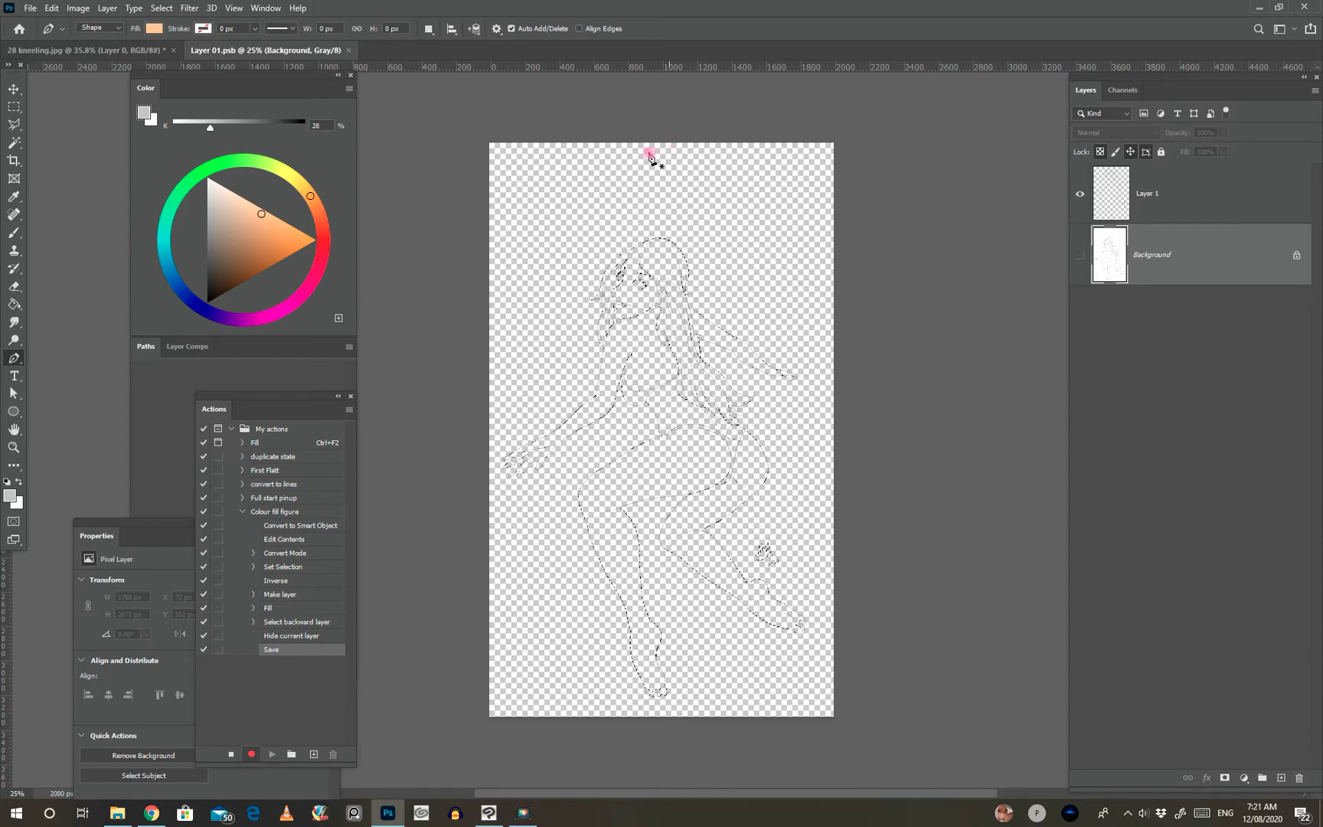
click(29, 7)
click(67, 121)
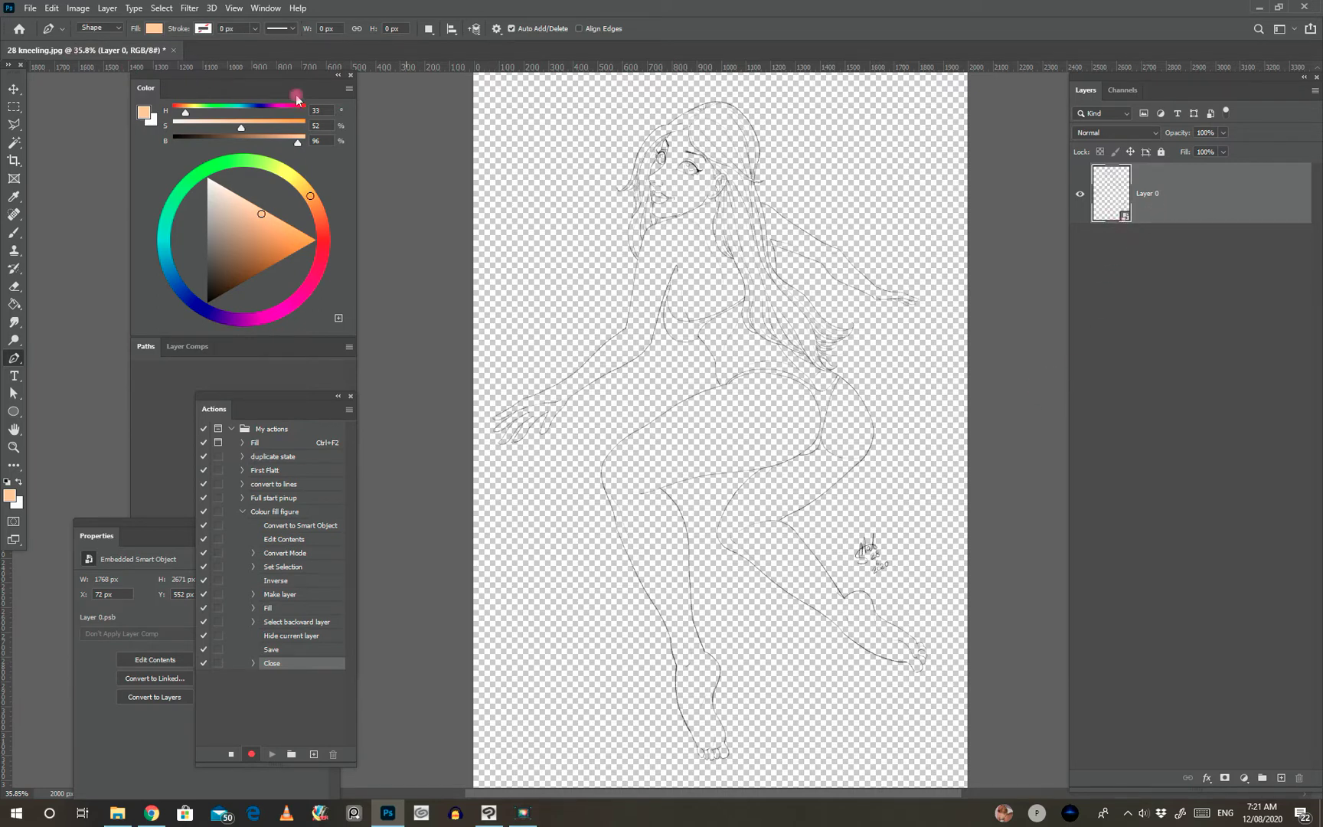
Rename the smart object layer as "##### --- LINES ----- #####" and deselect it
click(108, 8)
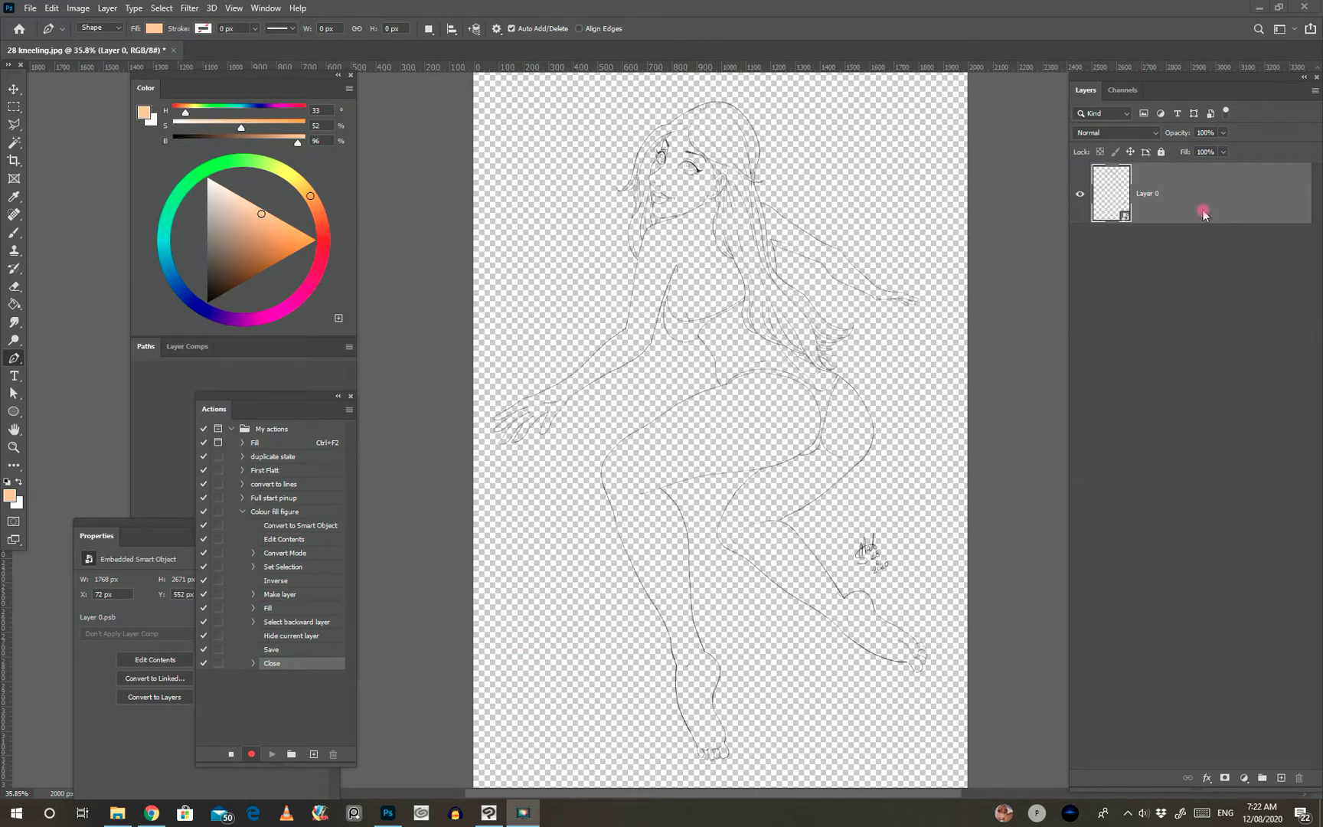
click(107, 8)
click(107, 8)
click(107, 8)
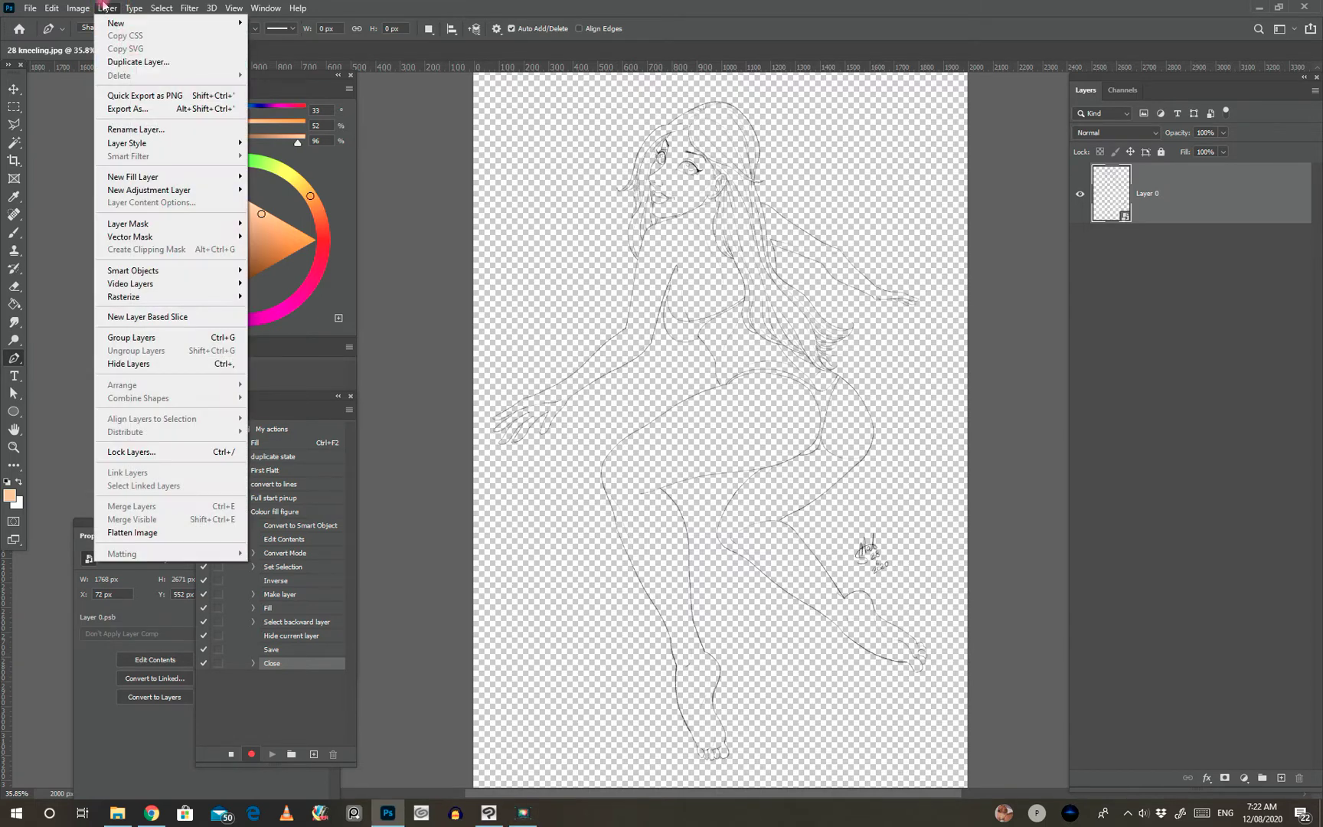
click(142, 129)
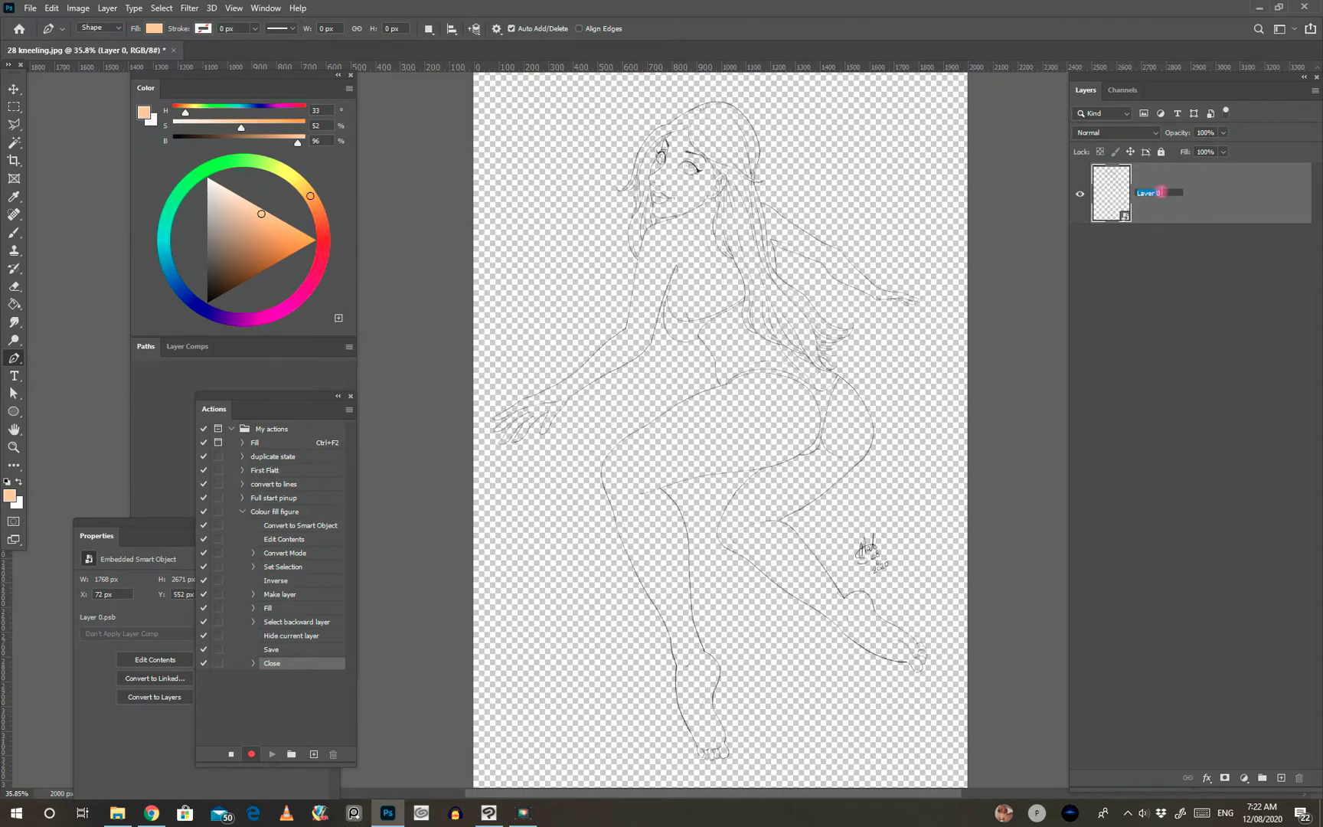
text(#####---)
text(LINES -----)
click(1192, 265)
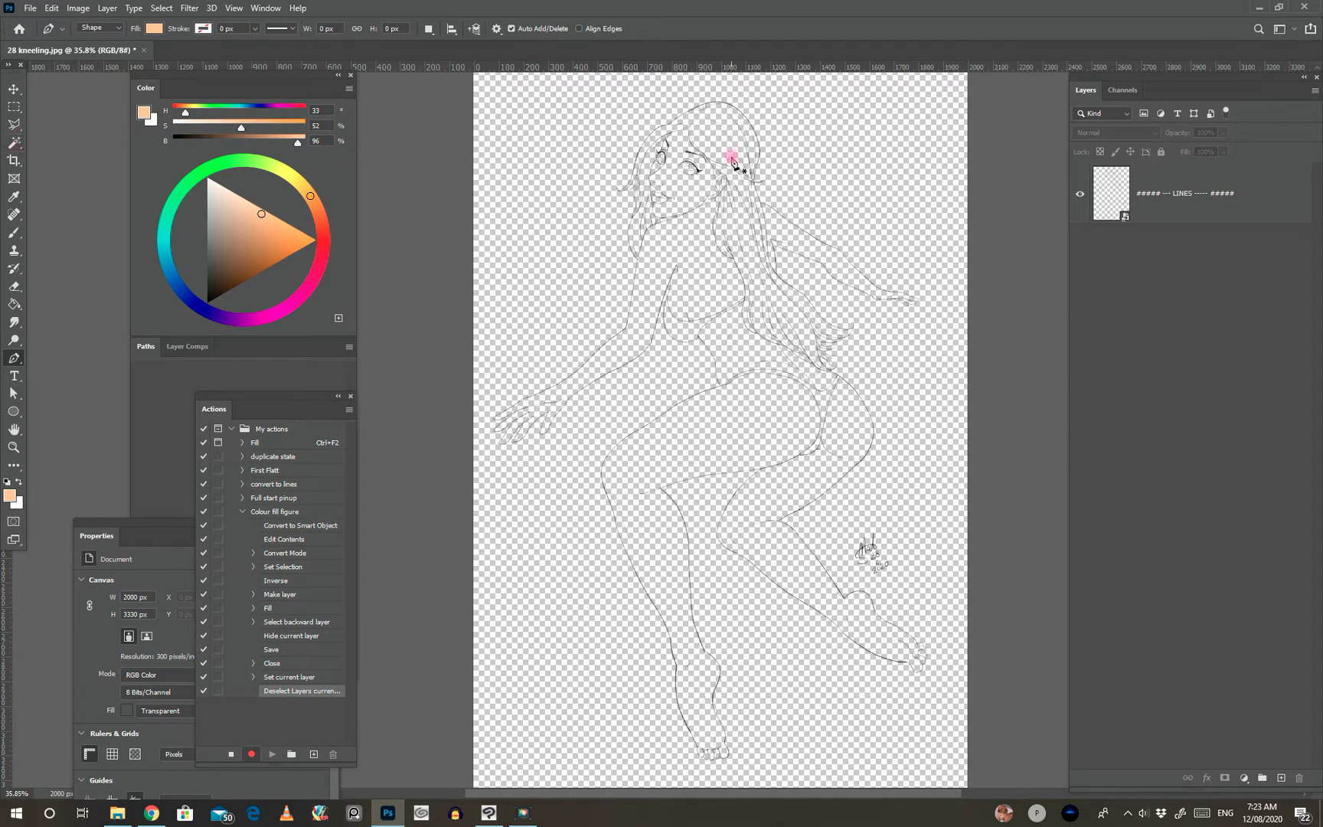
Select the empty area outside the figure on the LINES layer with the Magic Wand, and invert the selection
click(13, 142)
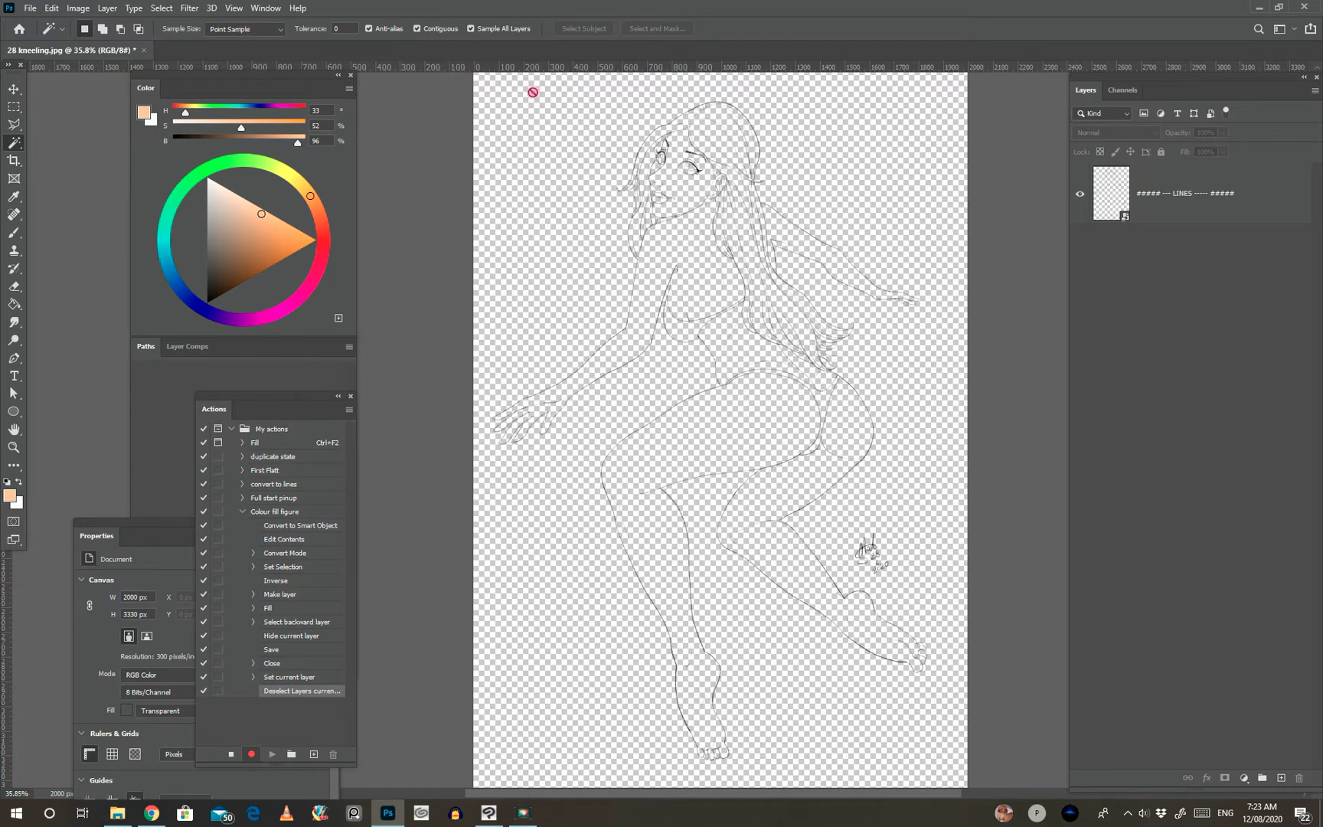
click(1097, 191)
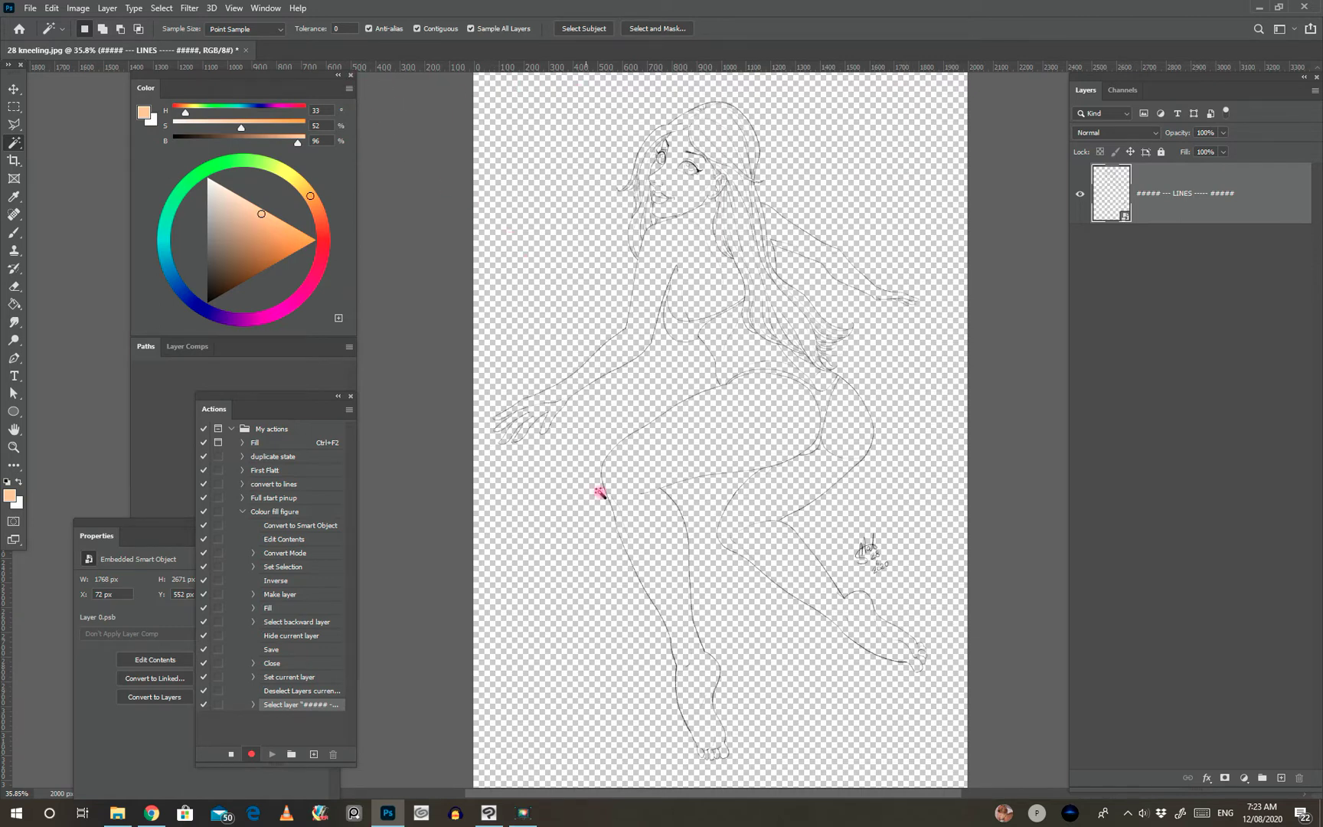
click(491, 88)
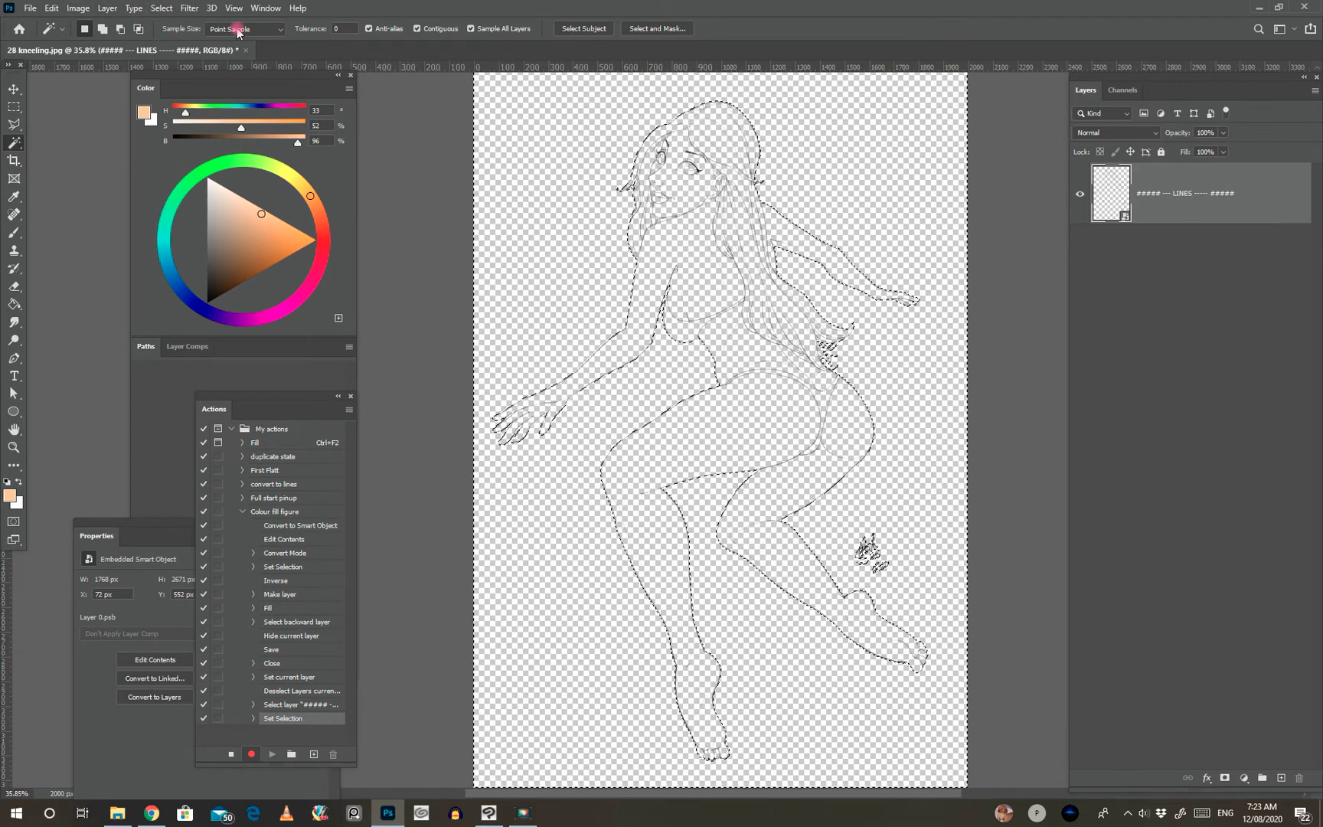
click(161, 9)
click(176, 62)
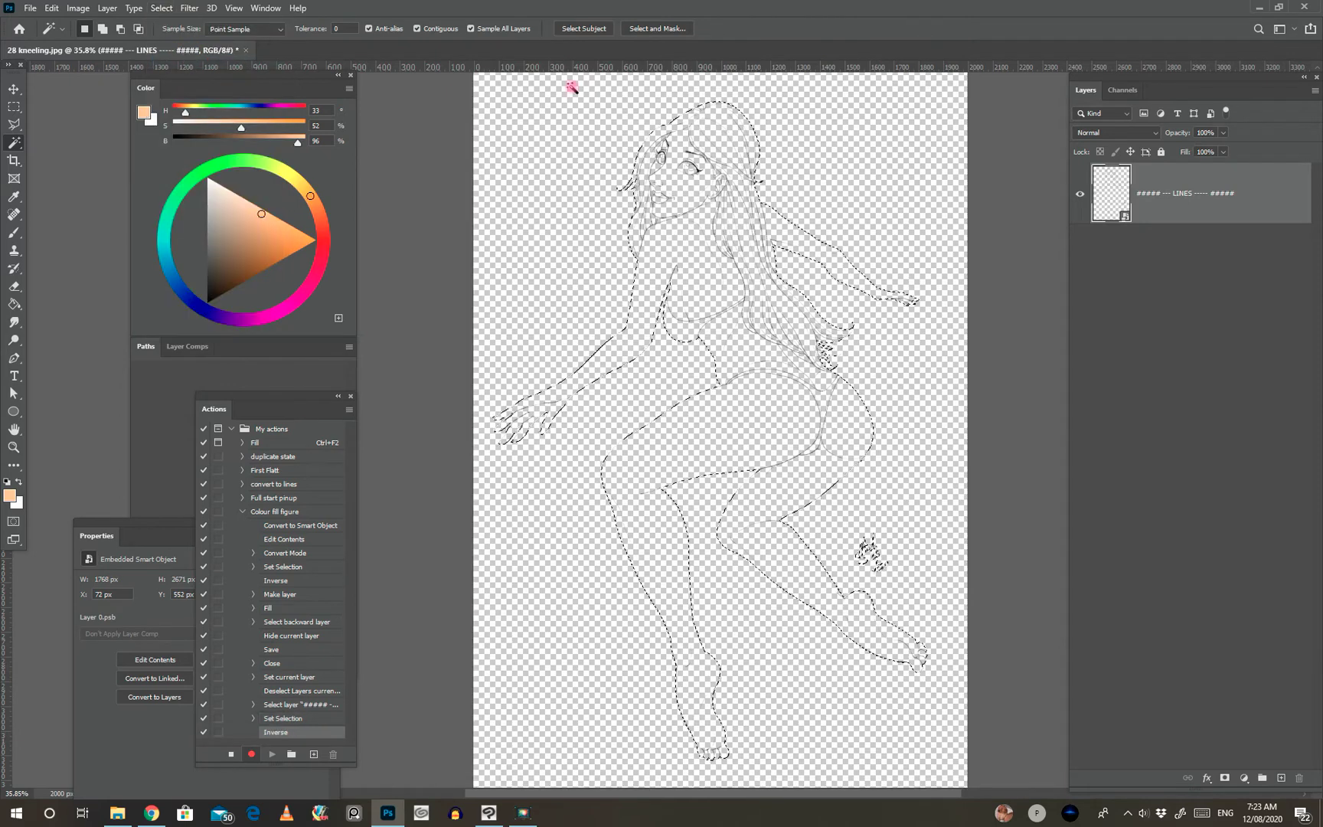
Contract the figure selection so its edge sits inside the outline
click(167, 8)
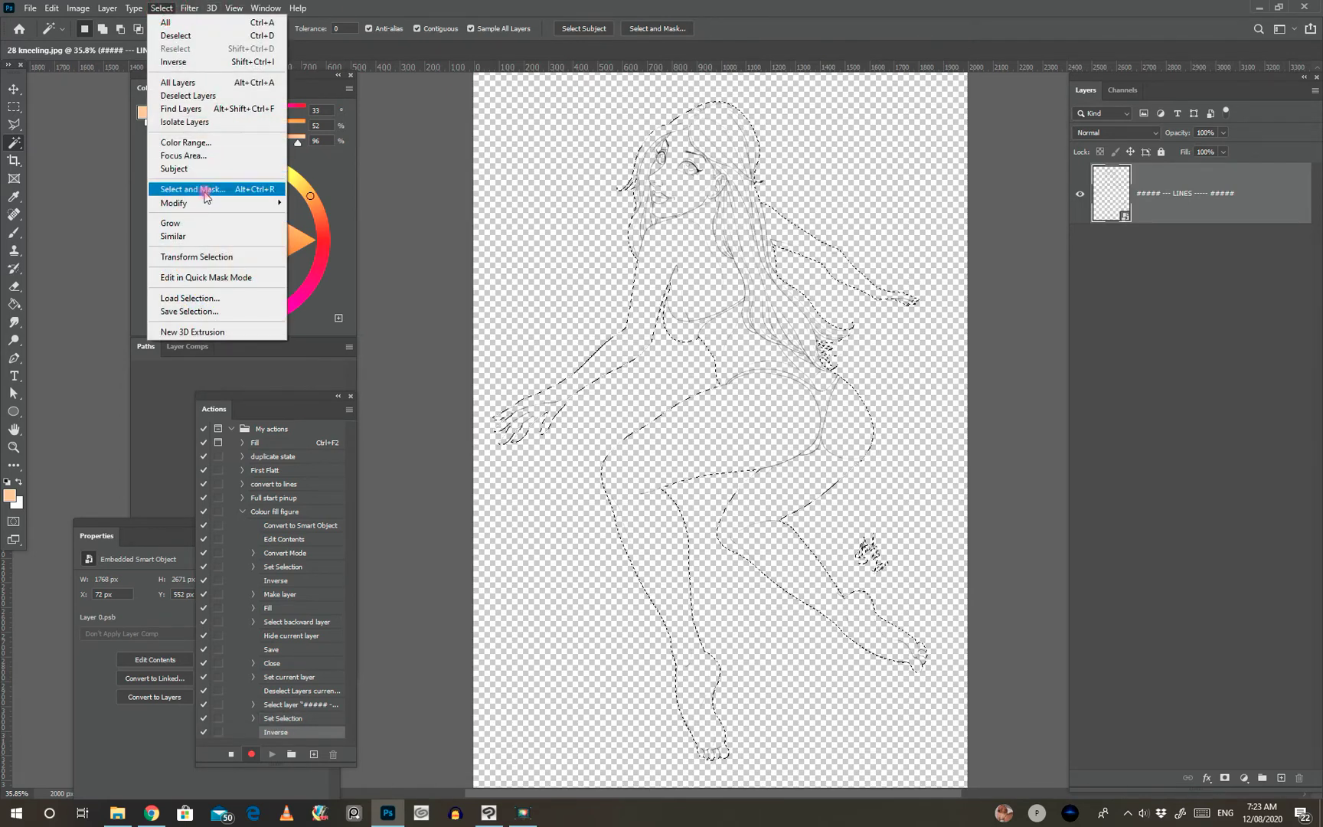
mouse_move(268, 203)
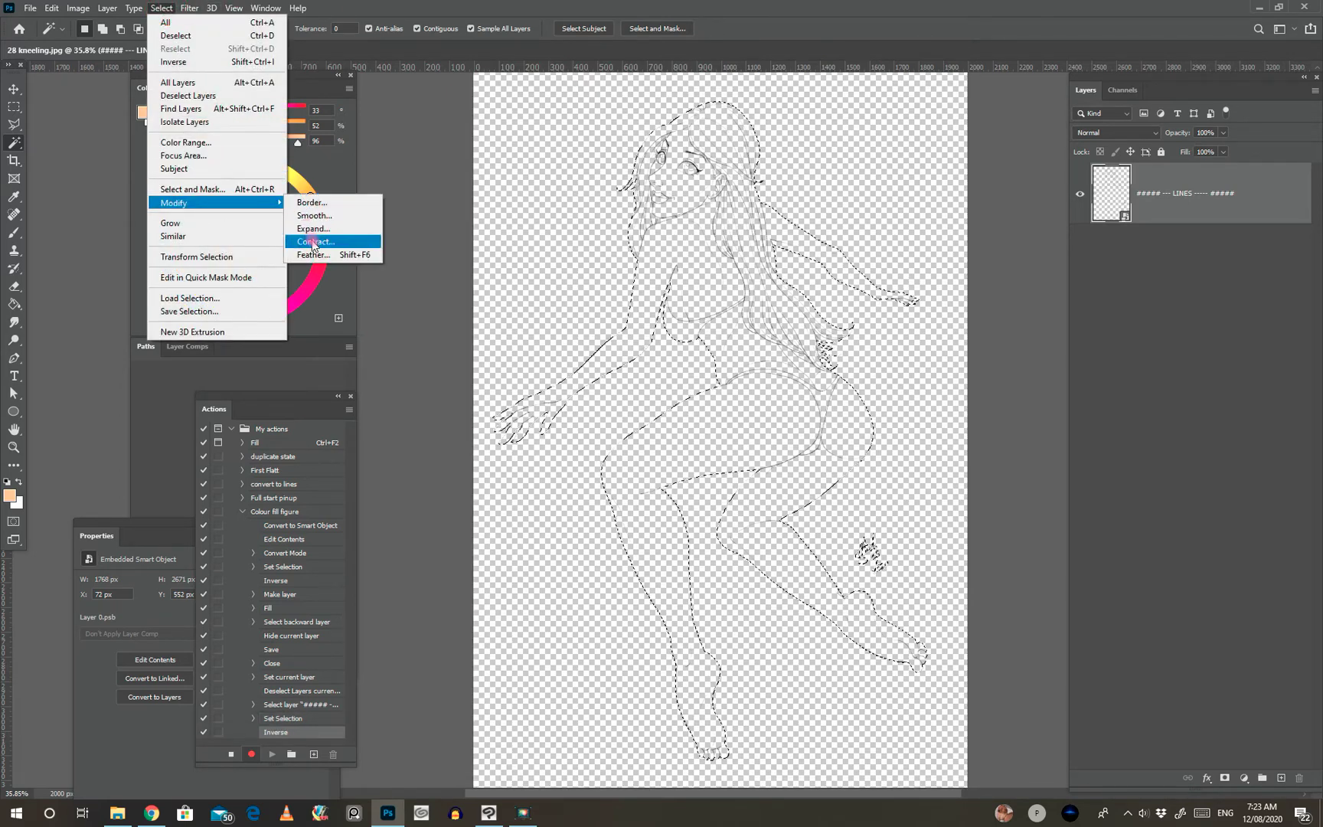
click(673, 53)
drag(692, 110, 873, 224)
drag(641, 140, 776, 200)
click(671, 225)
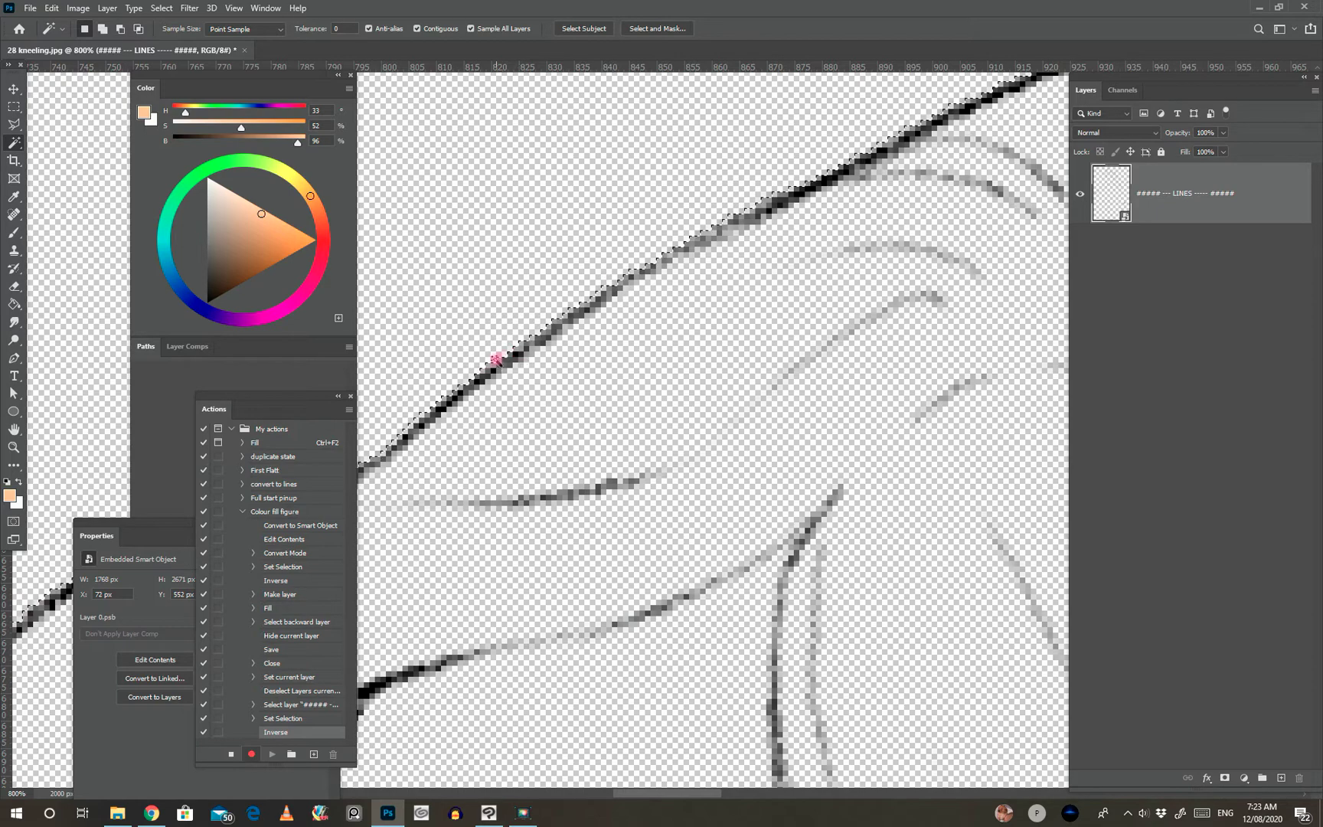
scroll(460, 384, down, 3)
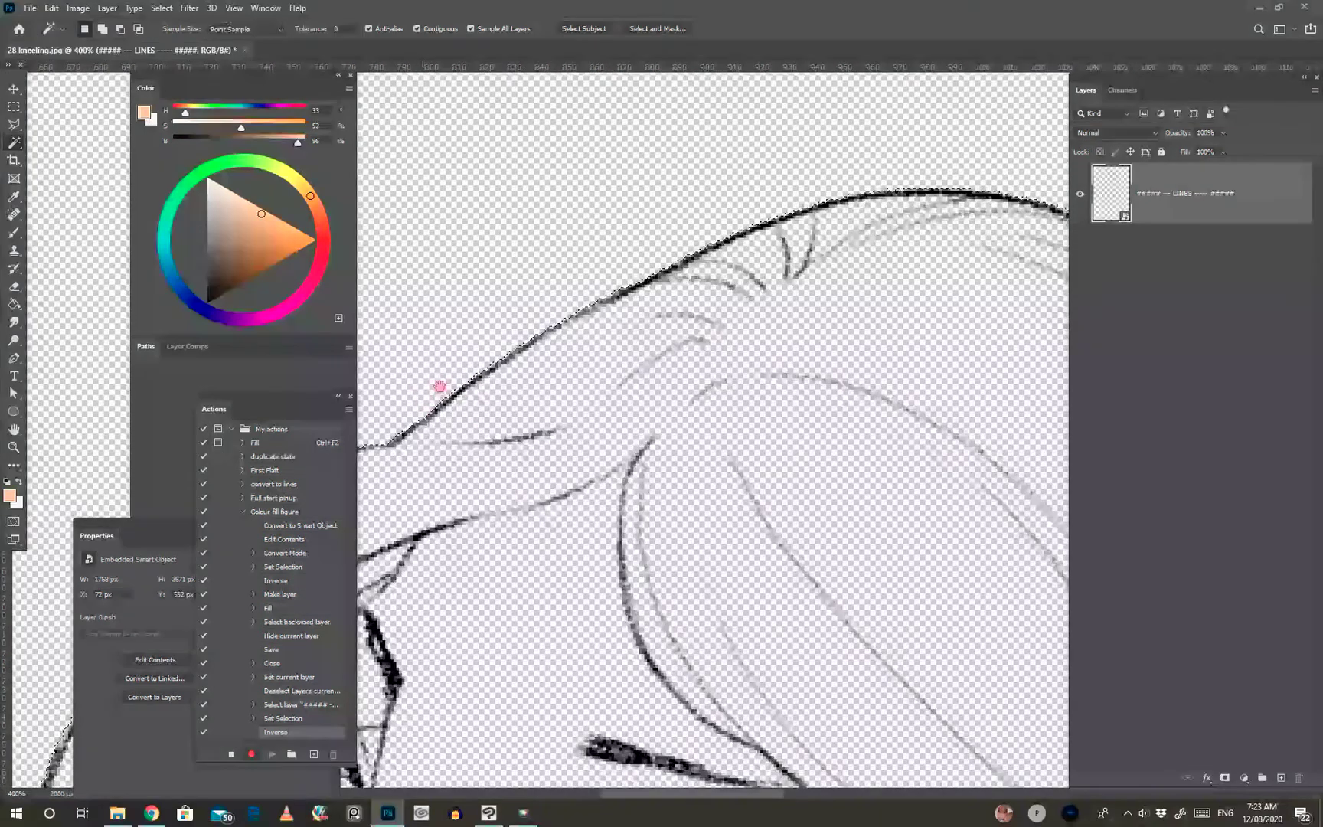
scroll(558, 321, up, 5)
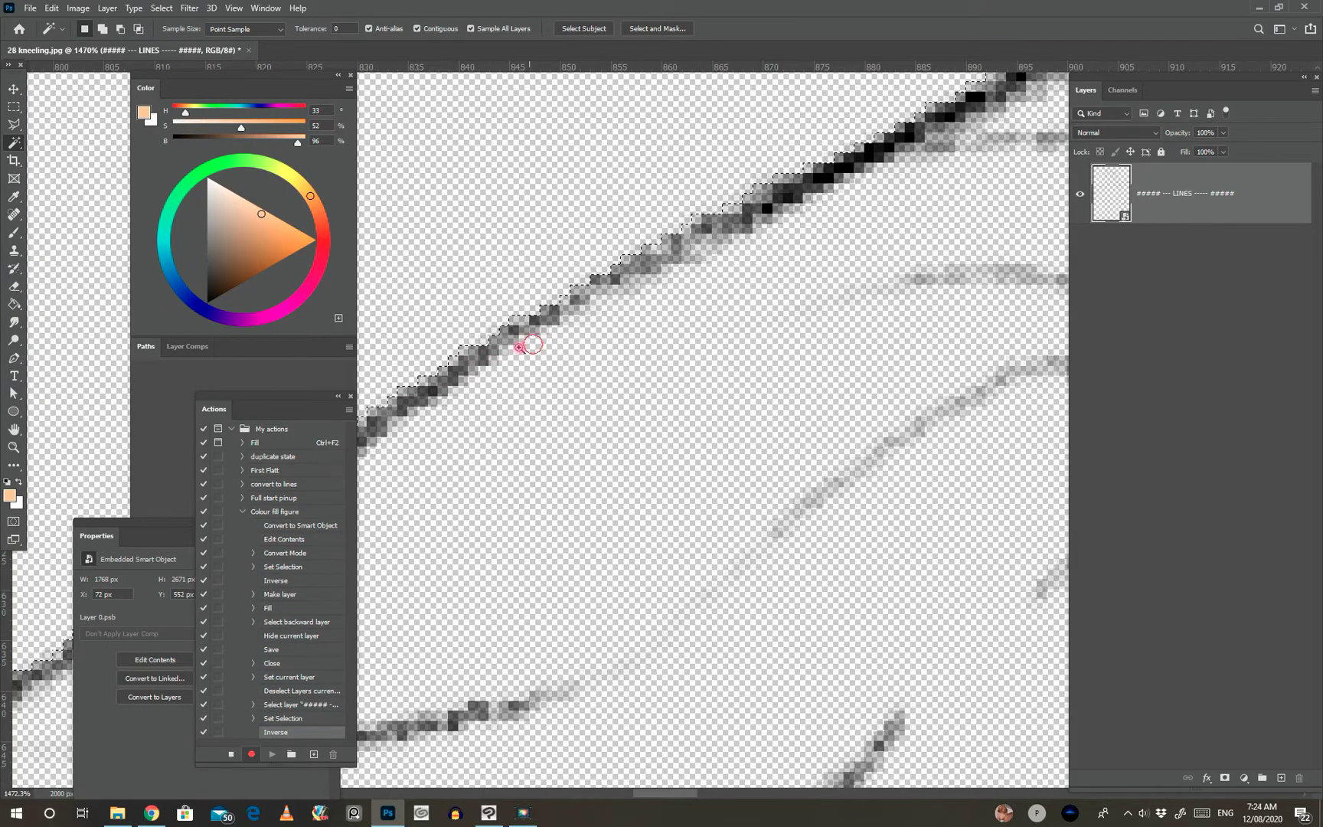
scroll(480, 363, down, 3)
scroll(480, 363, up, 3)
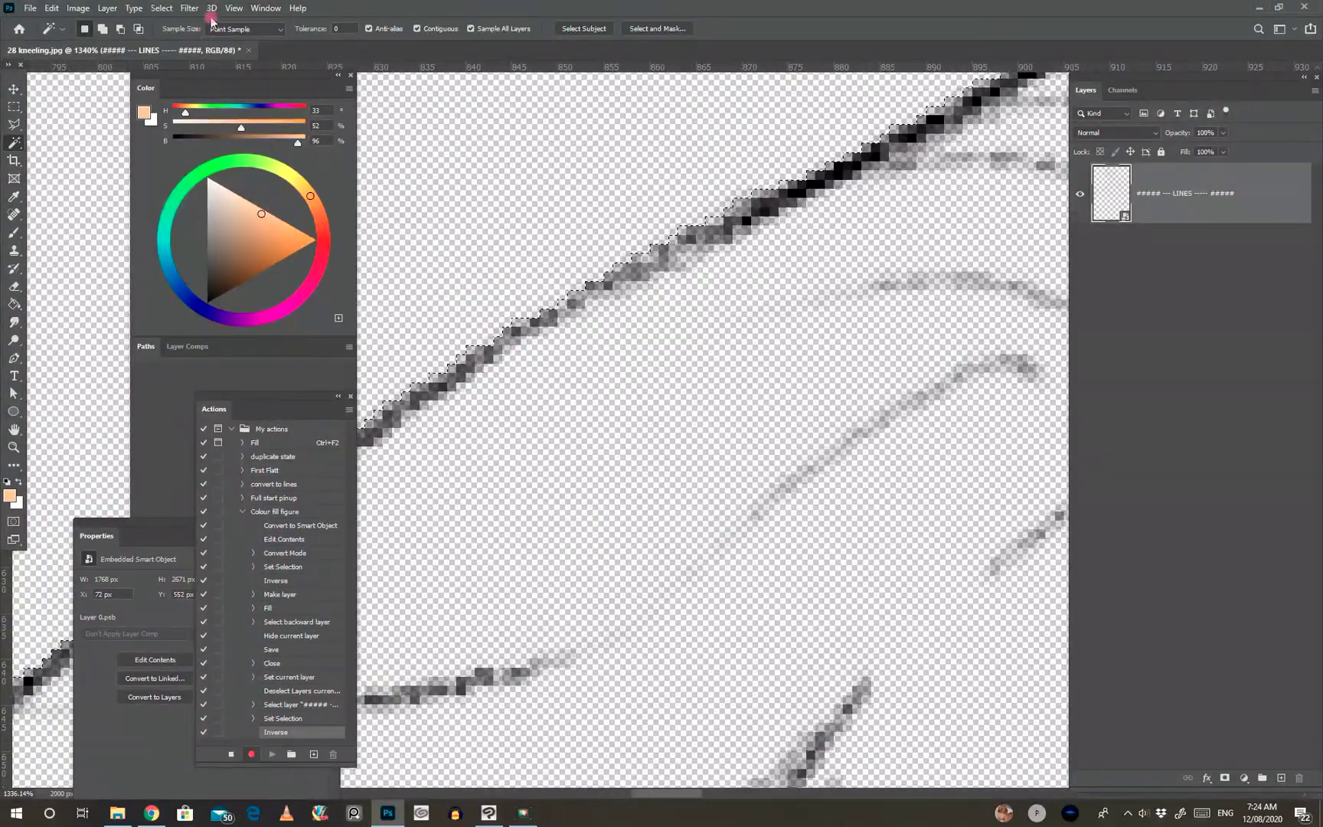
click(161, 8)
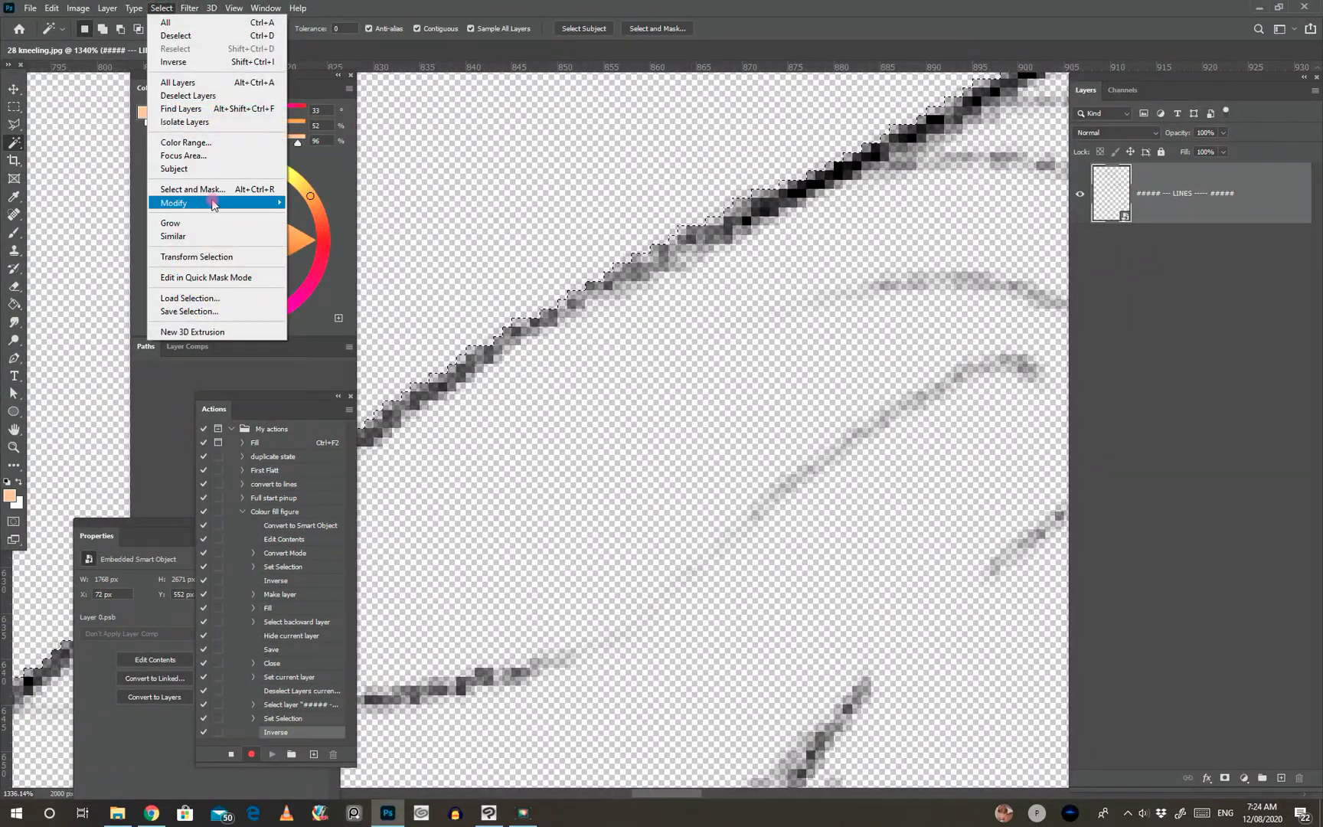
mouse_move(213, 203)
click(315, 241)
click(720, 259)
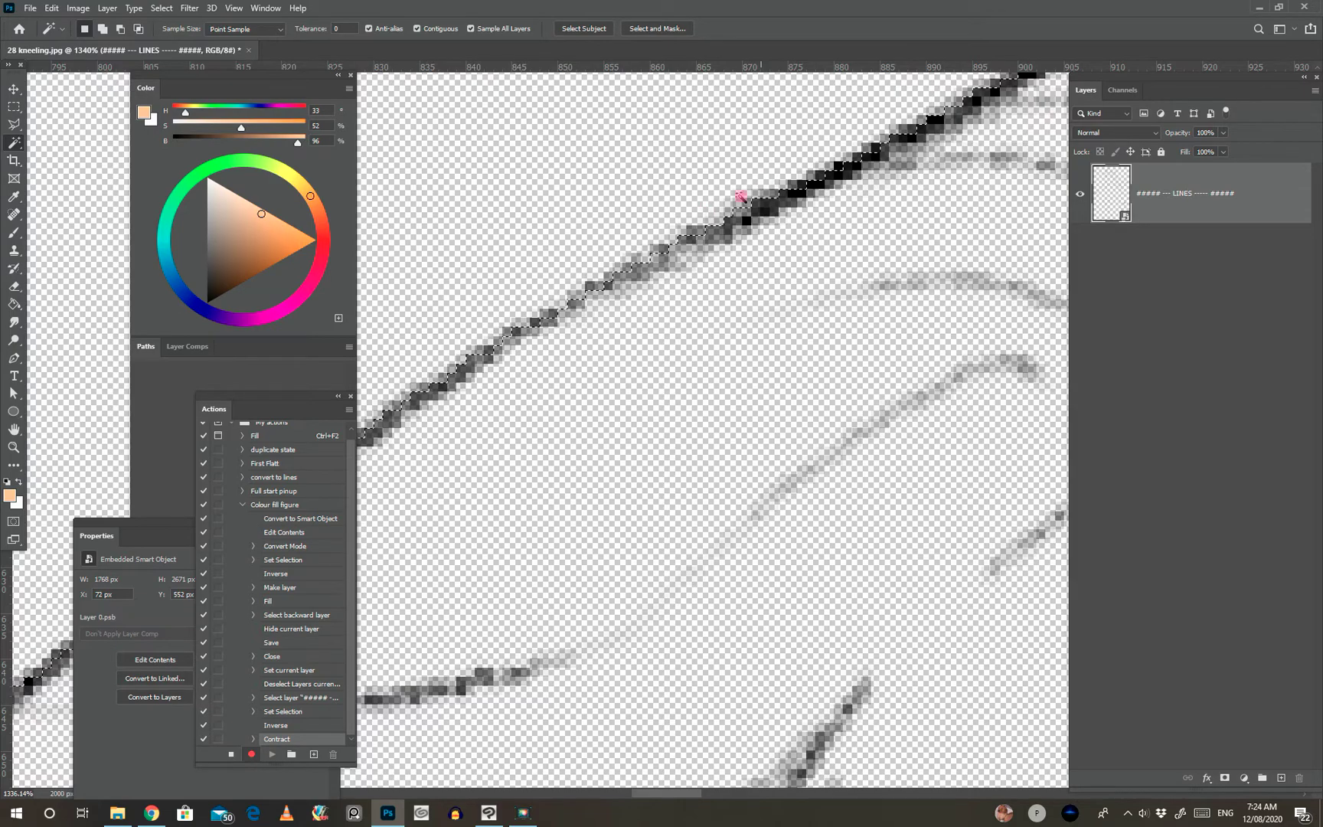
Examine the contracted selection's edge along the outline of the hair and head
scroll(968, 132, down, 10)
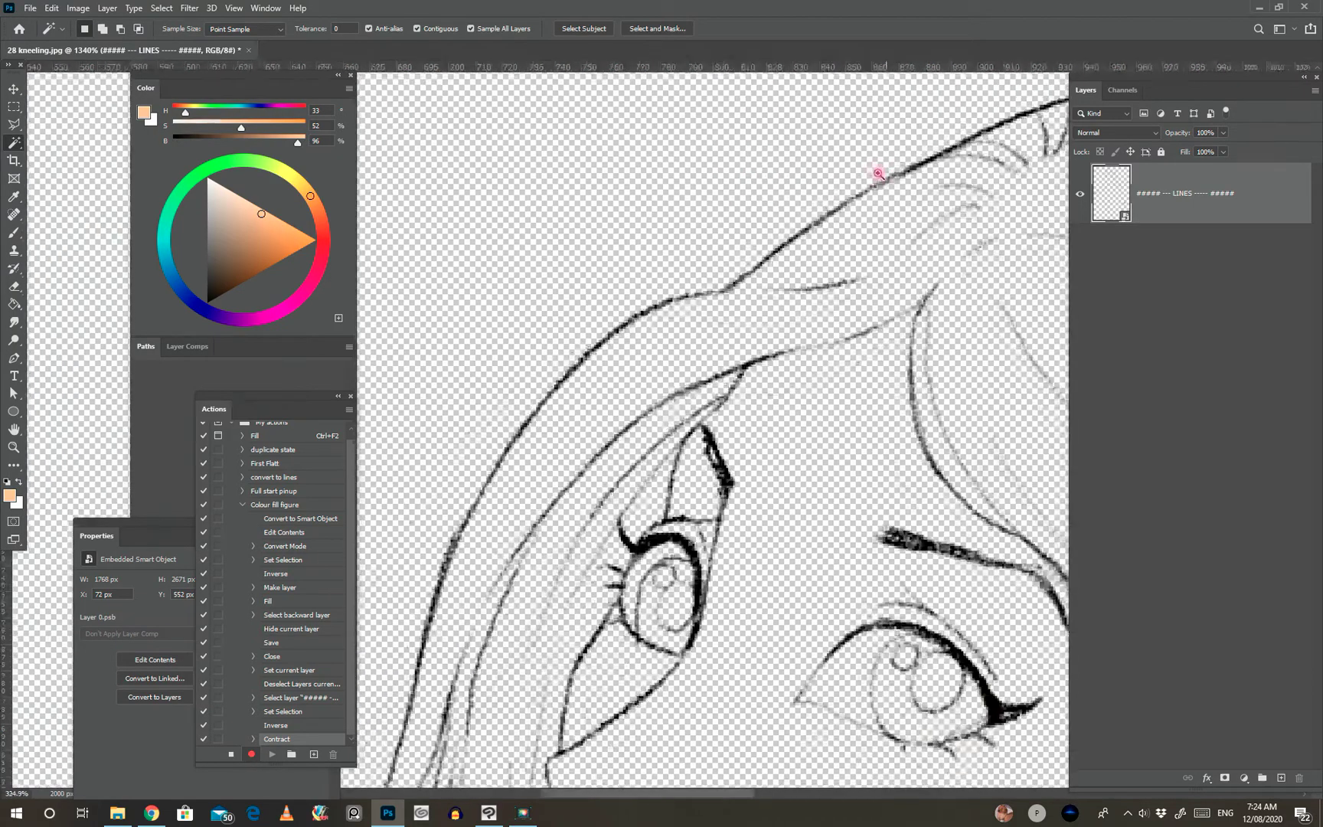
scroll(632, 357, up, 6)
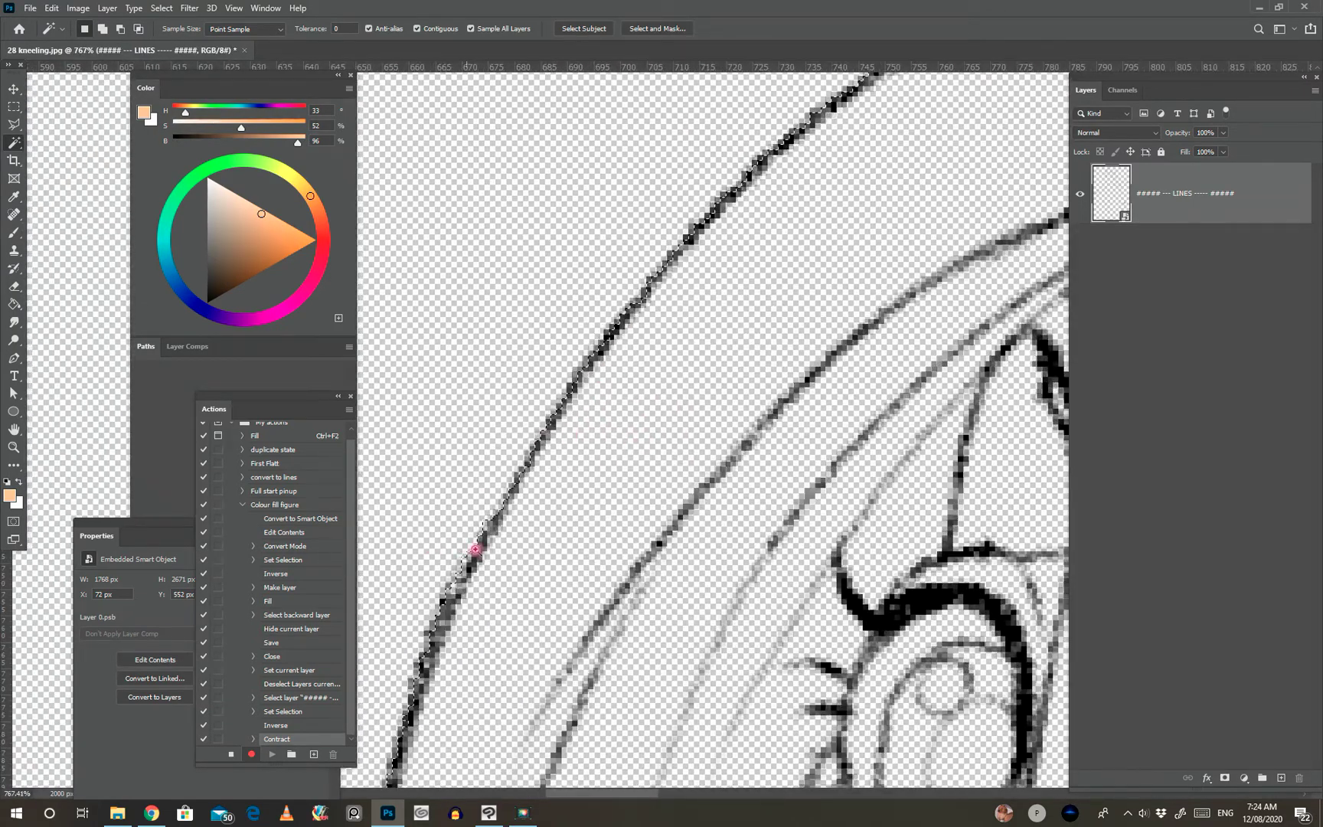
scroll(459, 567, down, 6)
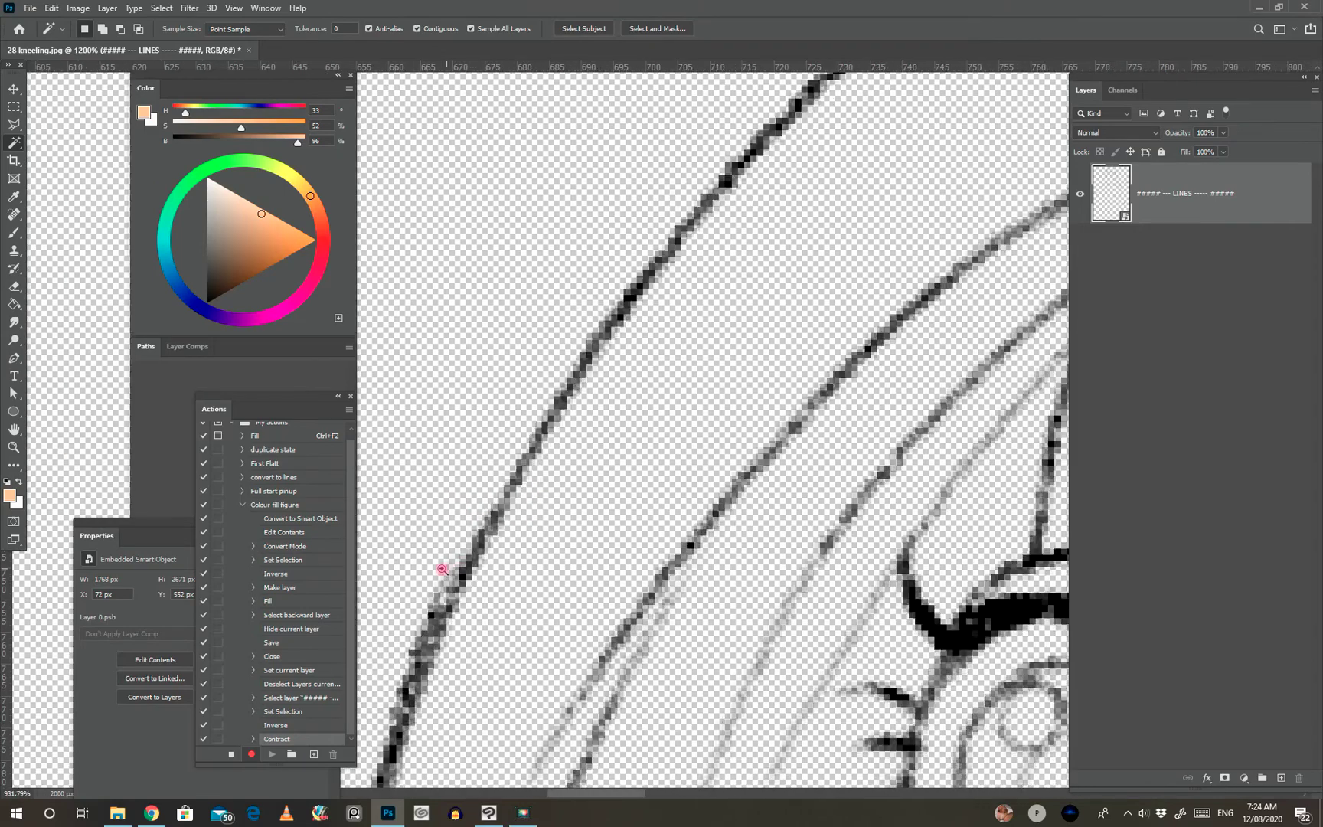
drag(379, 567, 323, 567)
drag(647, 561, 700, 266)
drag(738, 328, 722, 254)
scroll(722, 255, down, 4)
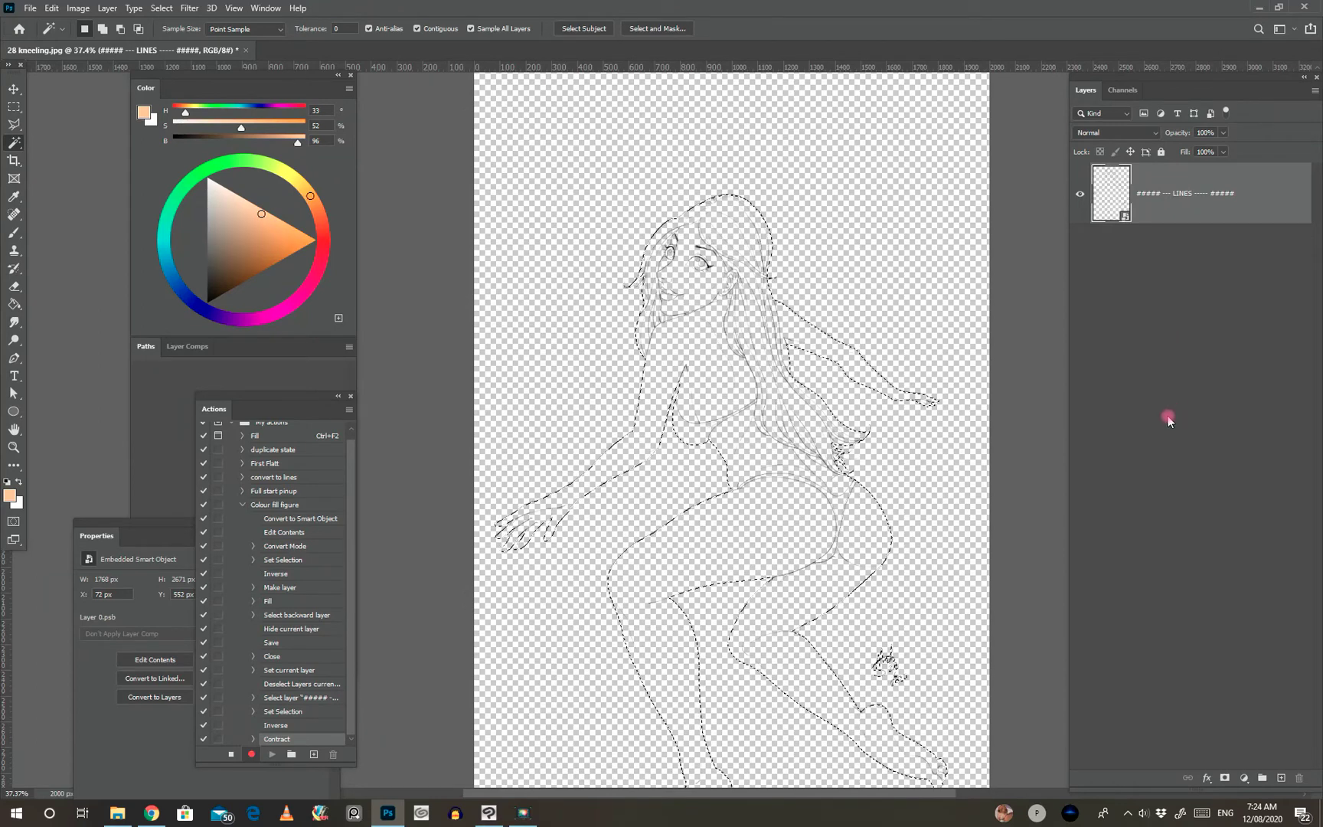
Add a new layer named "Figure mask" above the LINES layer
click(107, 9)
mouse_move(222, 23)
click(264, 24)
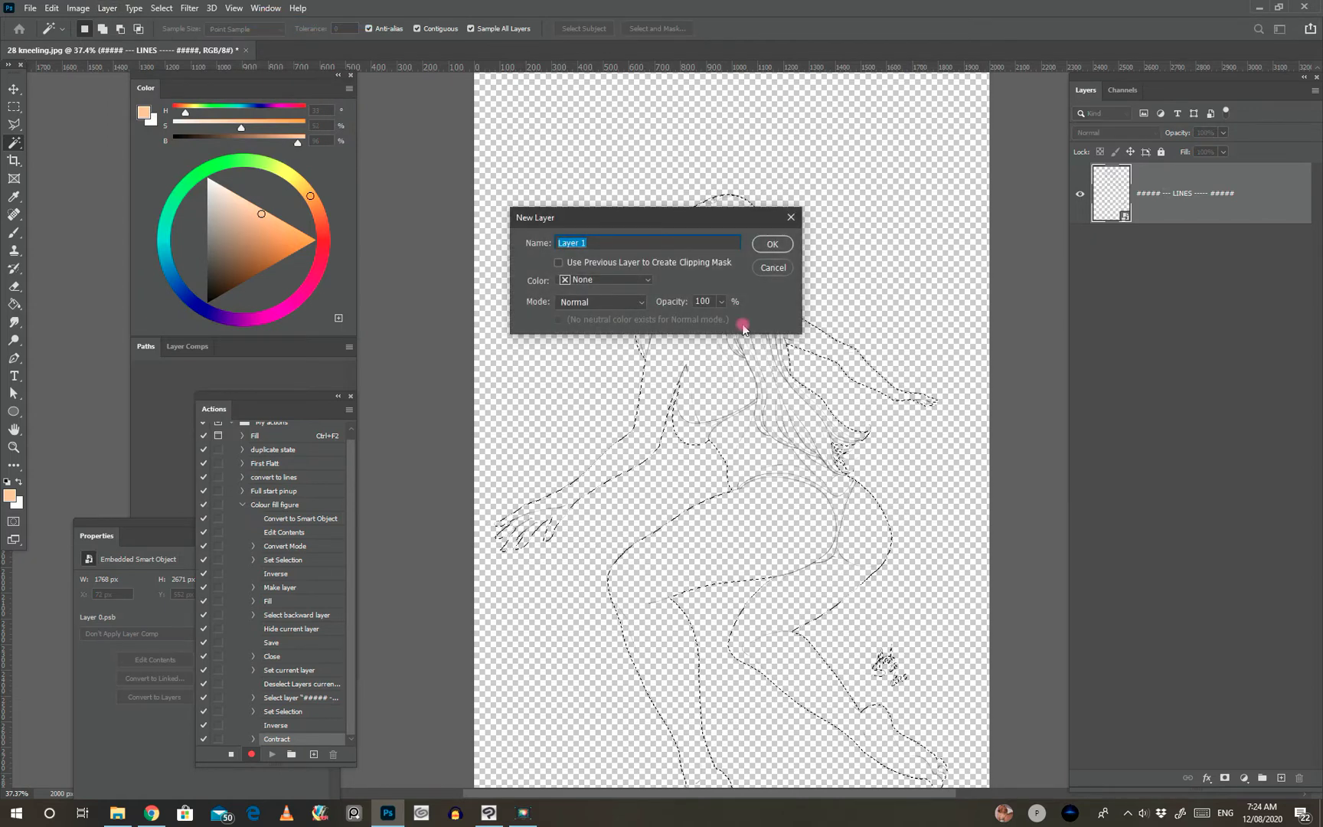
text(B)
click(772, 244)
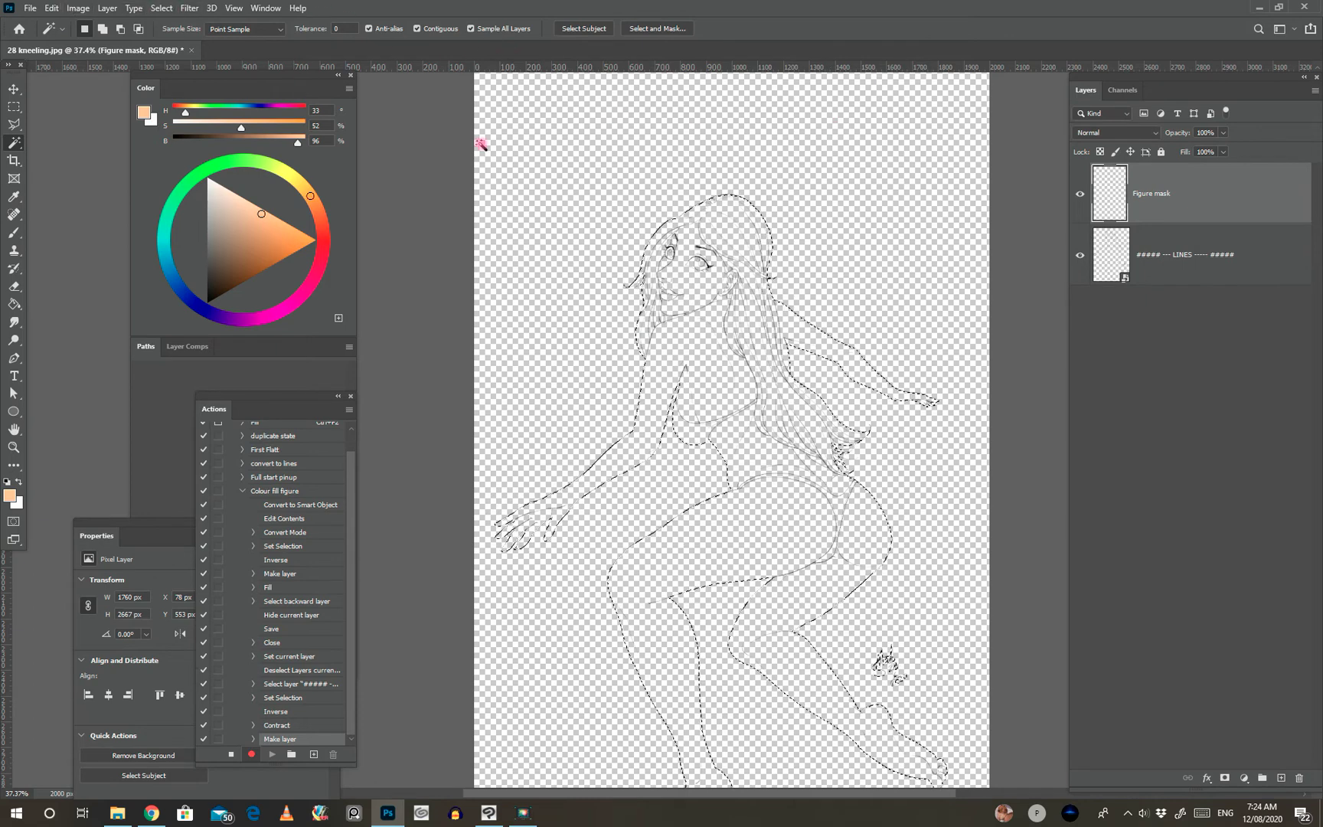
Fill the figure selection with black on the Figure mask layer
click(49, 9)
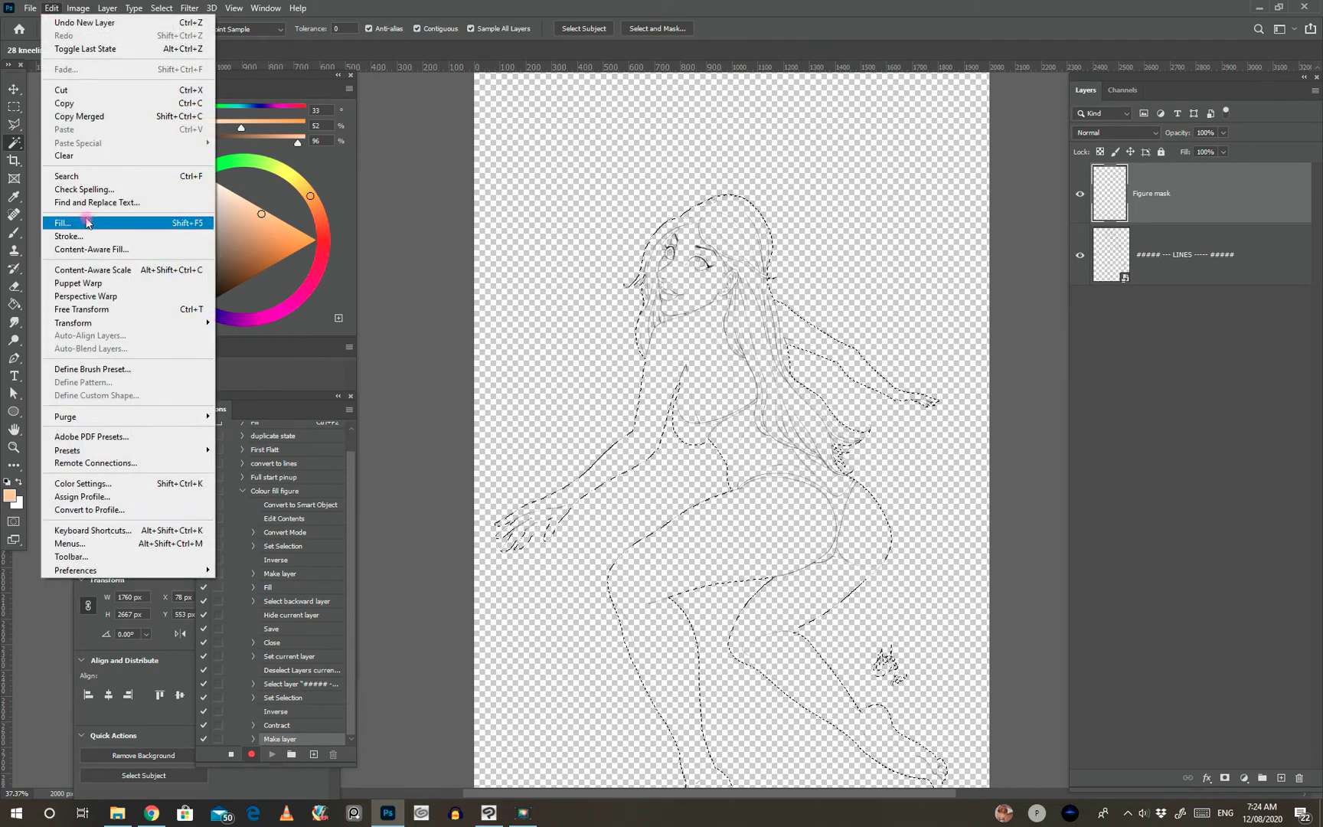
click(87, 223)
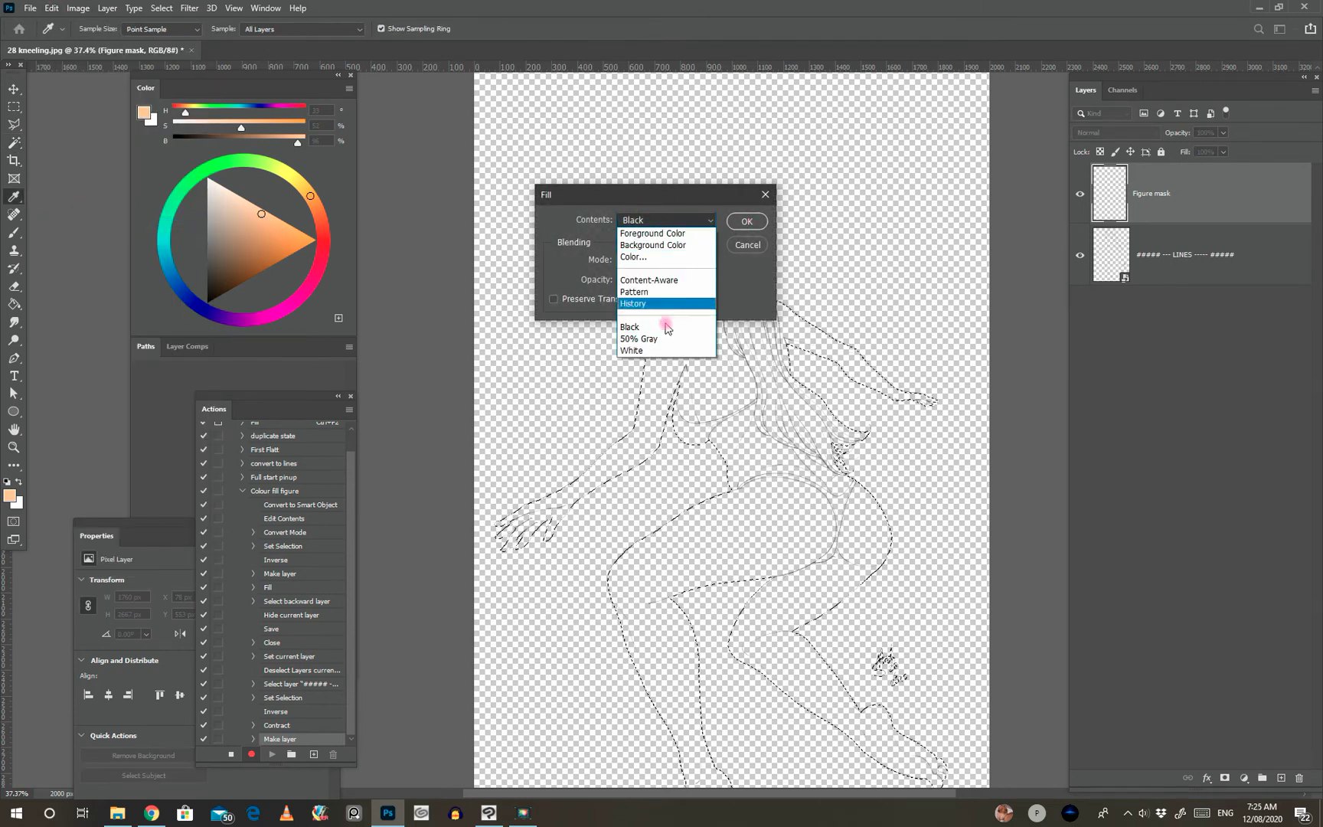
click(745, 222)
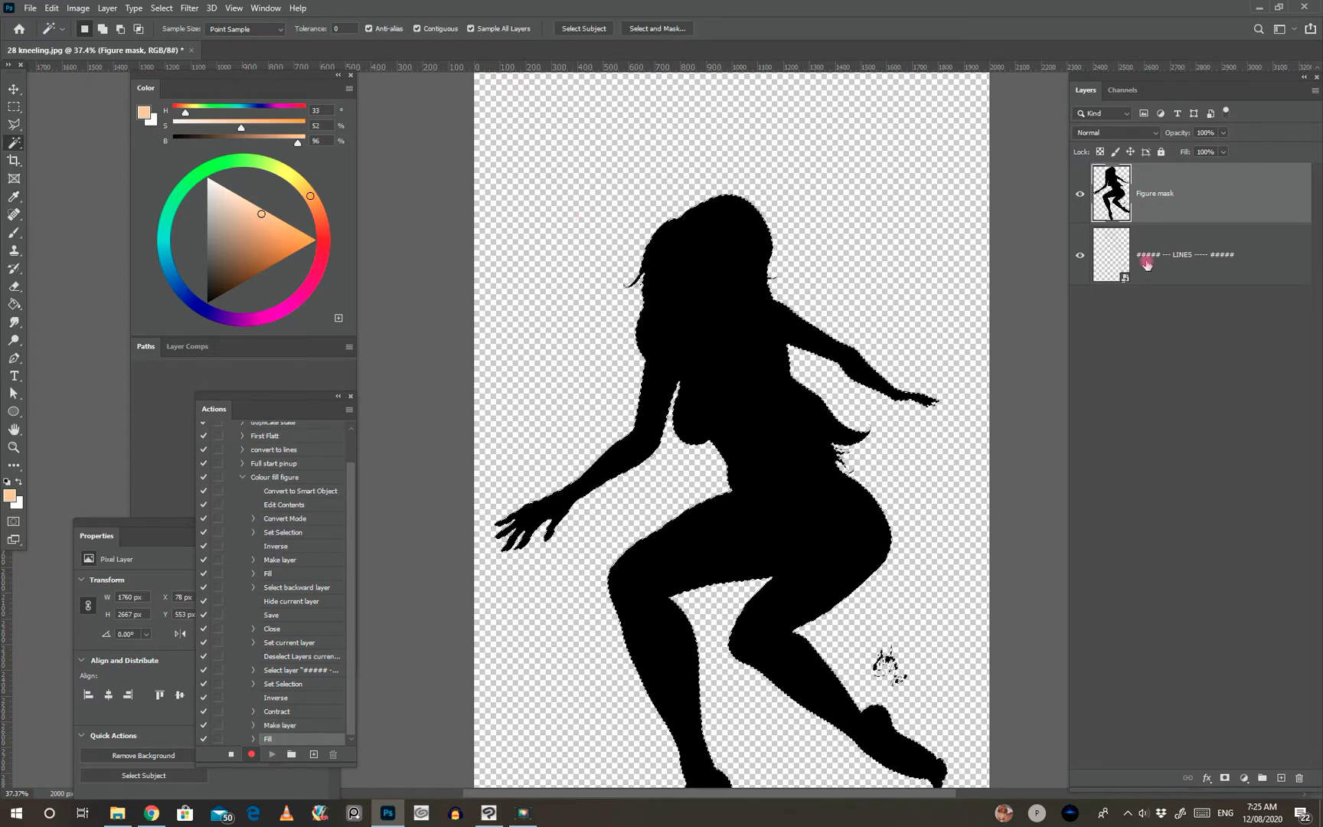
Send the Figure mask layer to the back, below the LINES layer, and clear the selection
right_click(1231, 201)
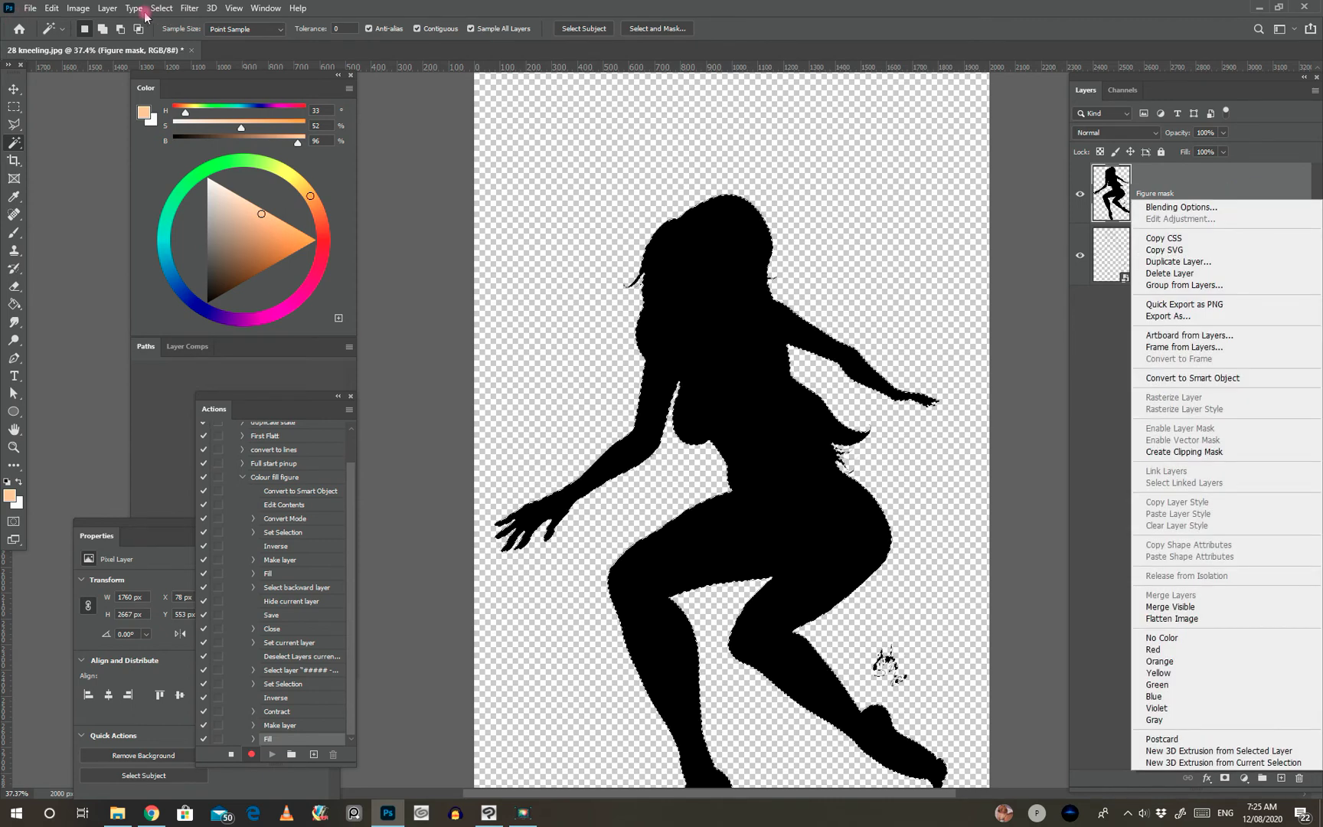
click(107, 9)
click(107, 9)
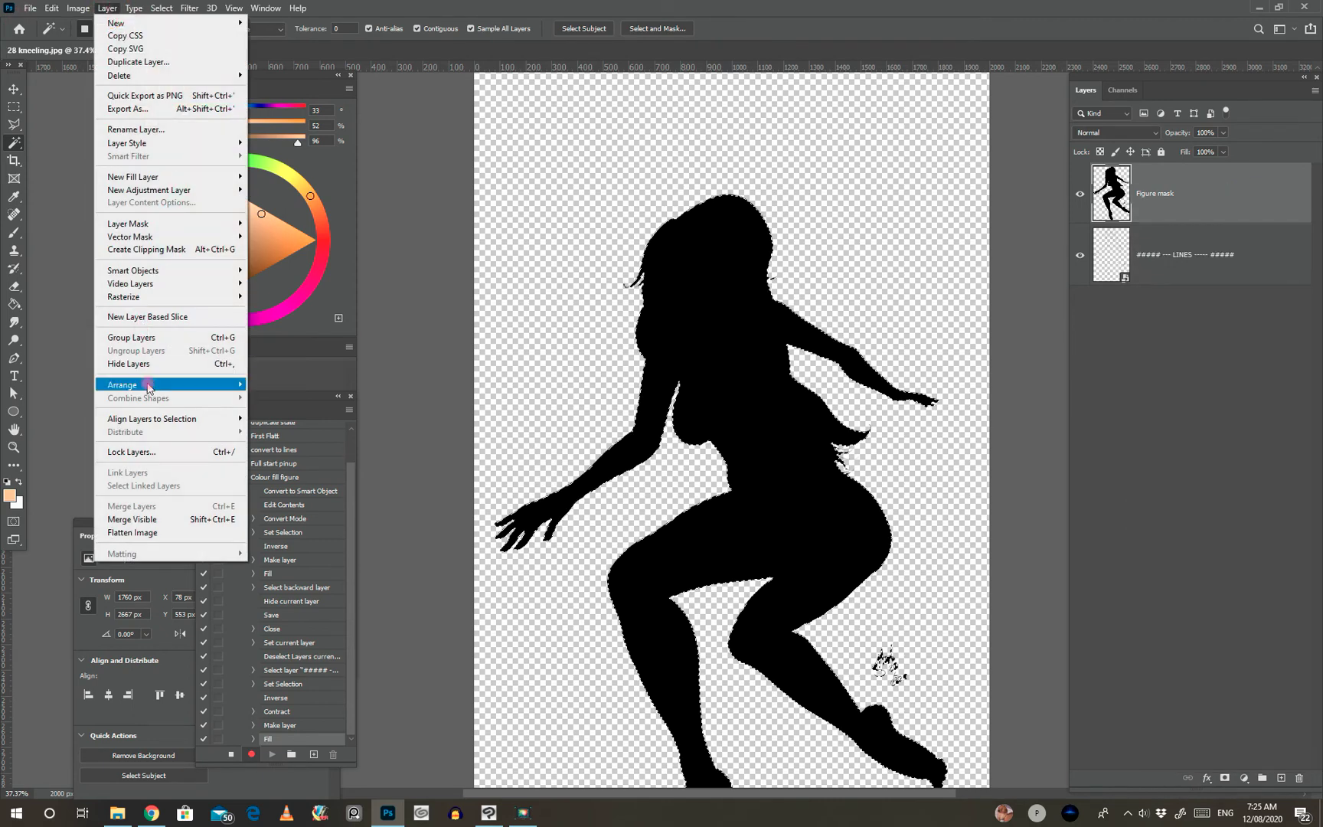
mouse_move(146, 385)
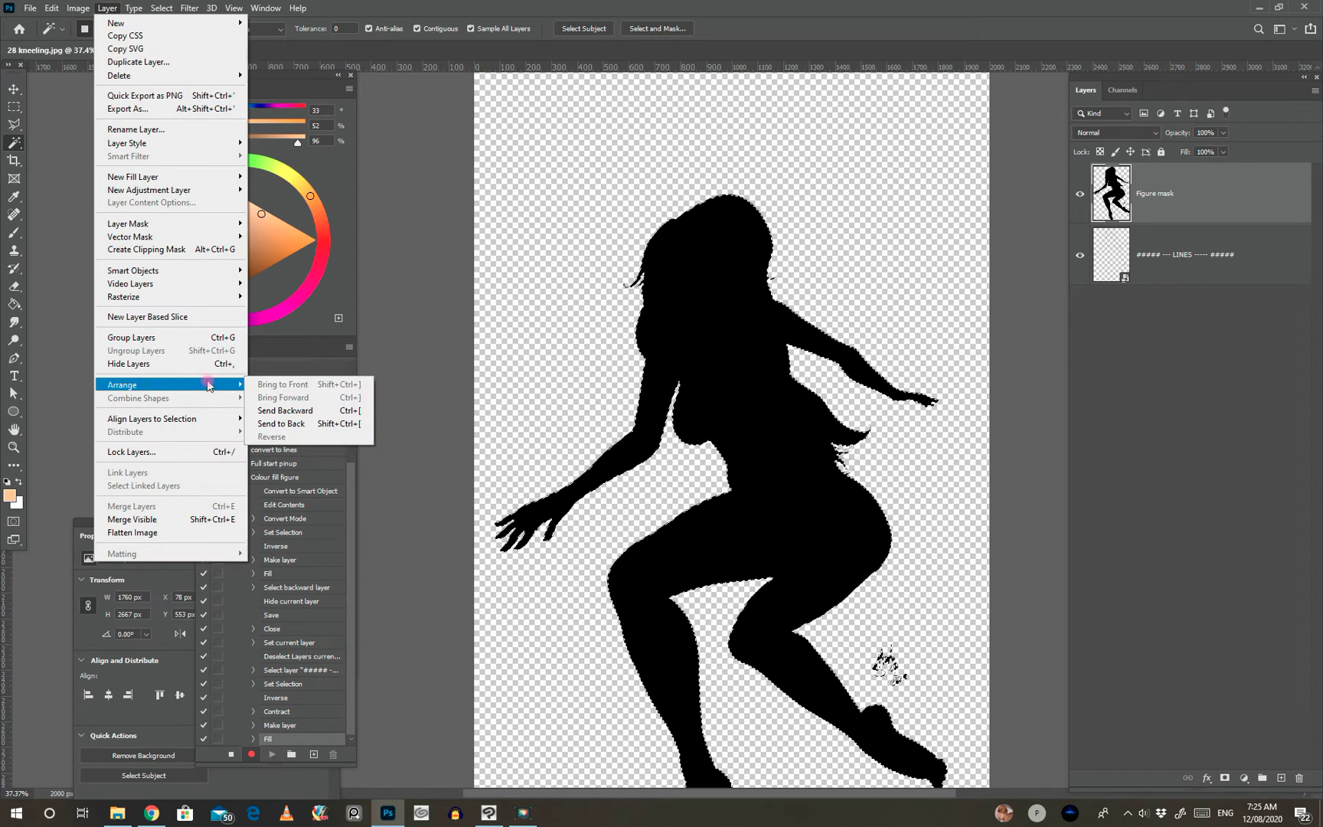
click(297, 432)
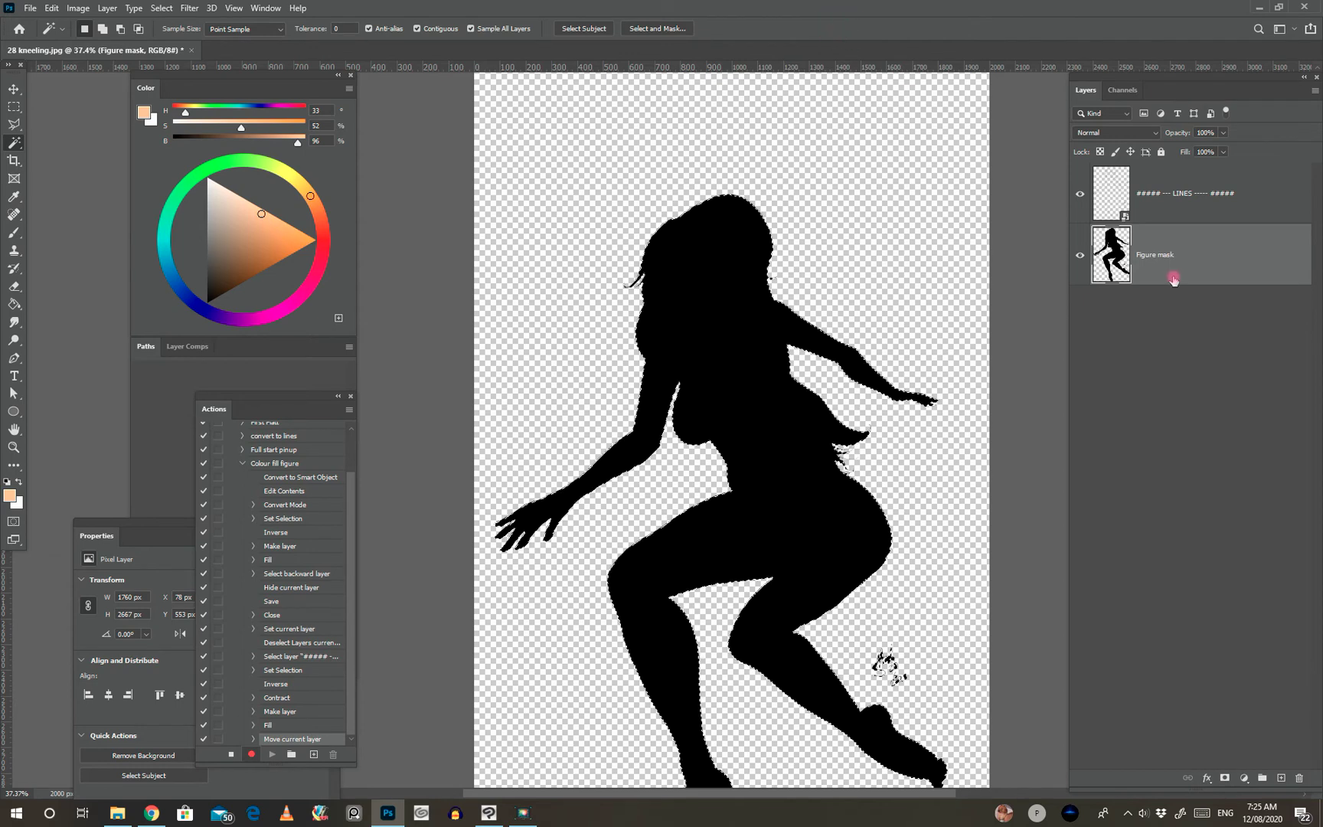
click(810, 368)
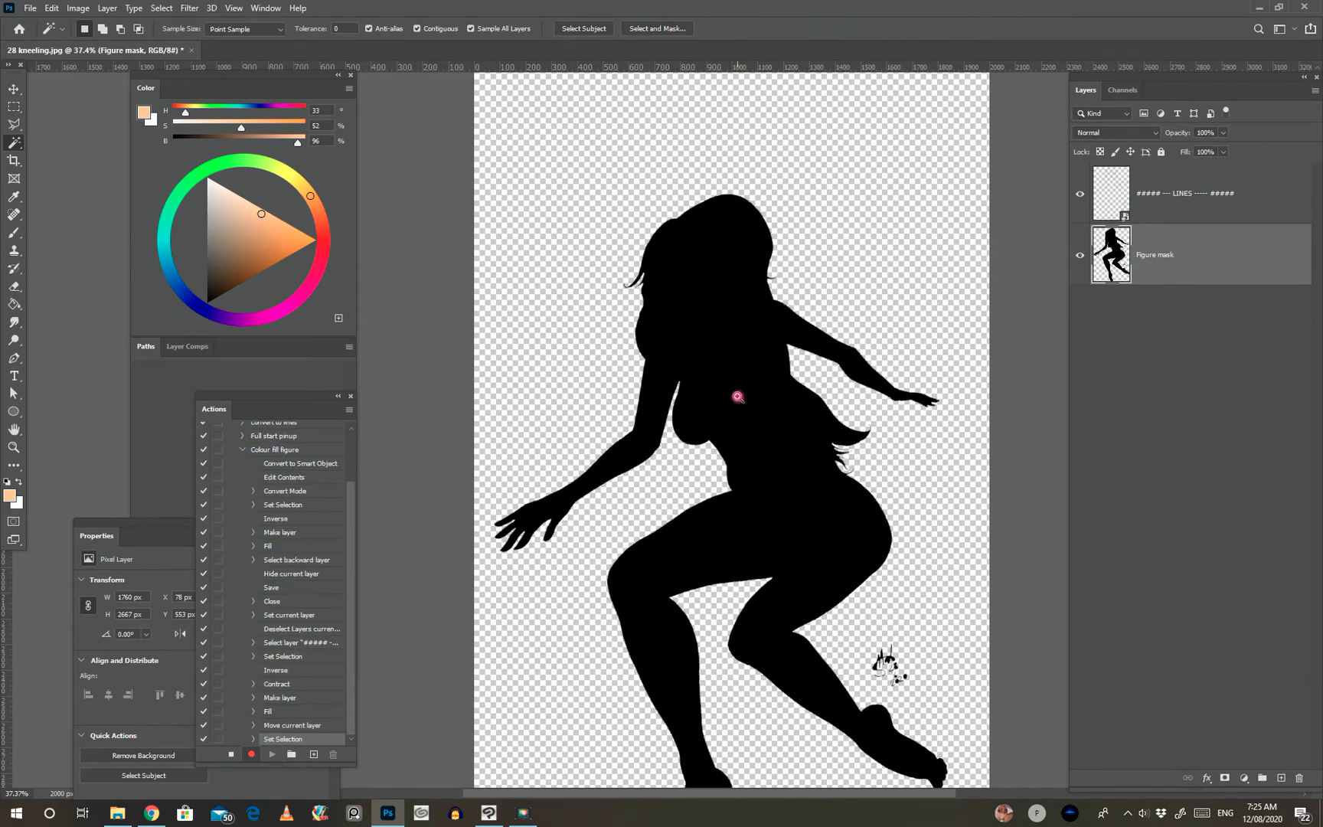
Add a new layer named "colour Skin base" above the Figure mask layer
scroll(753, 378, down, 2)
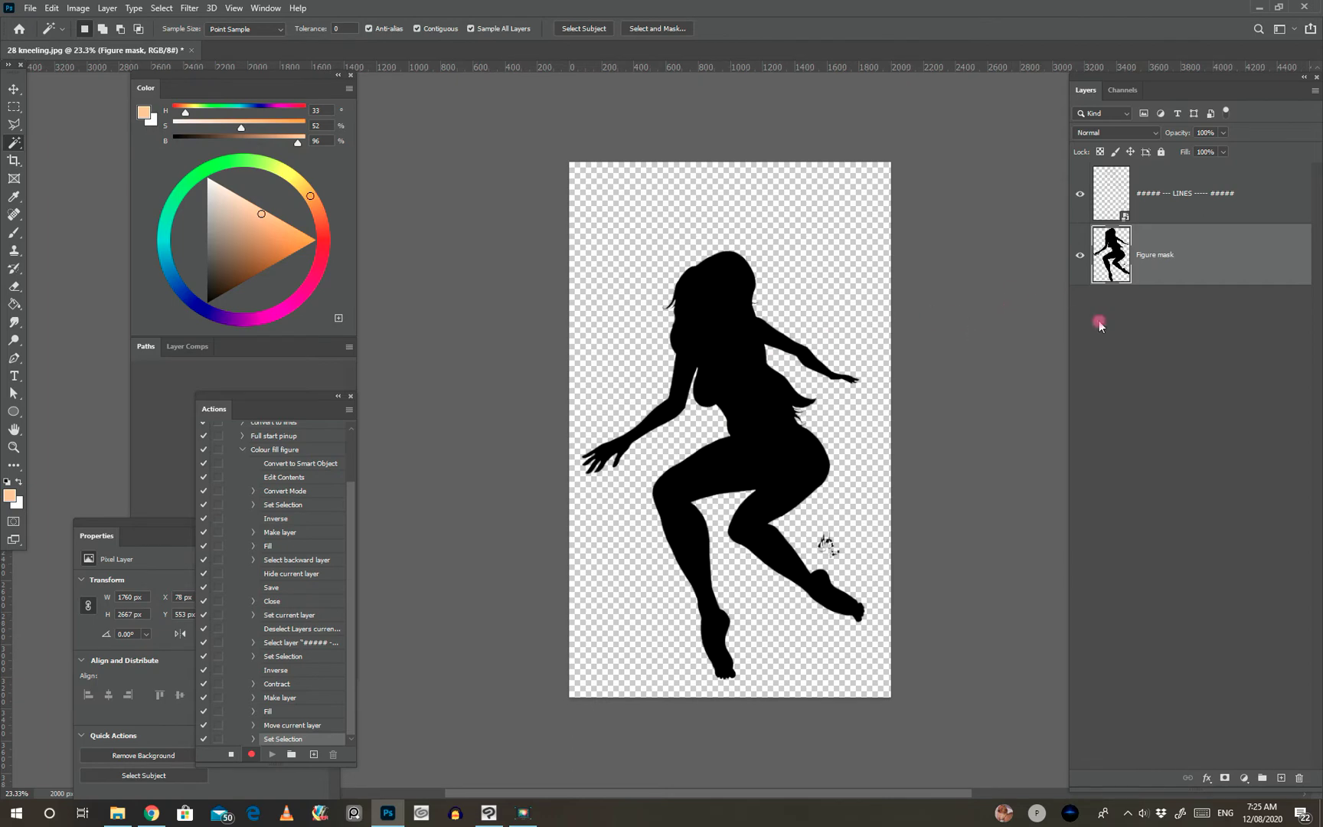
click(107, 9)
mouse_move(116, 25)
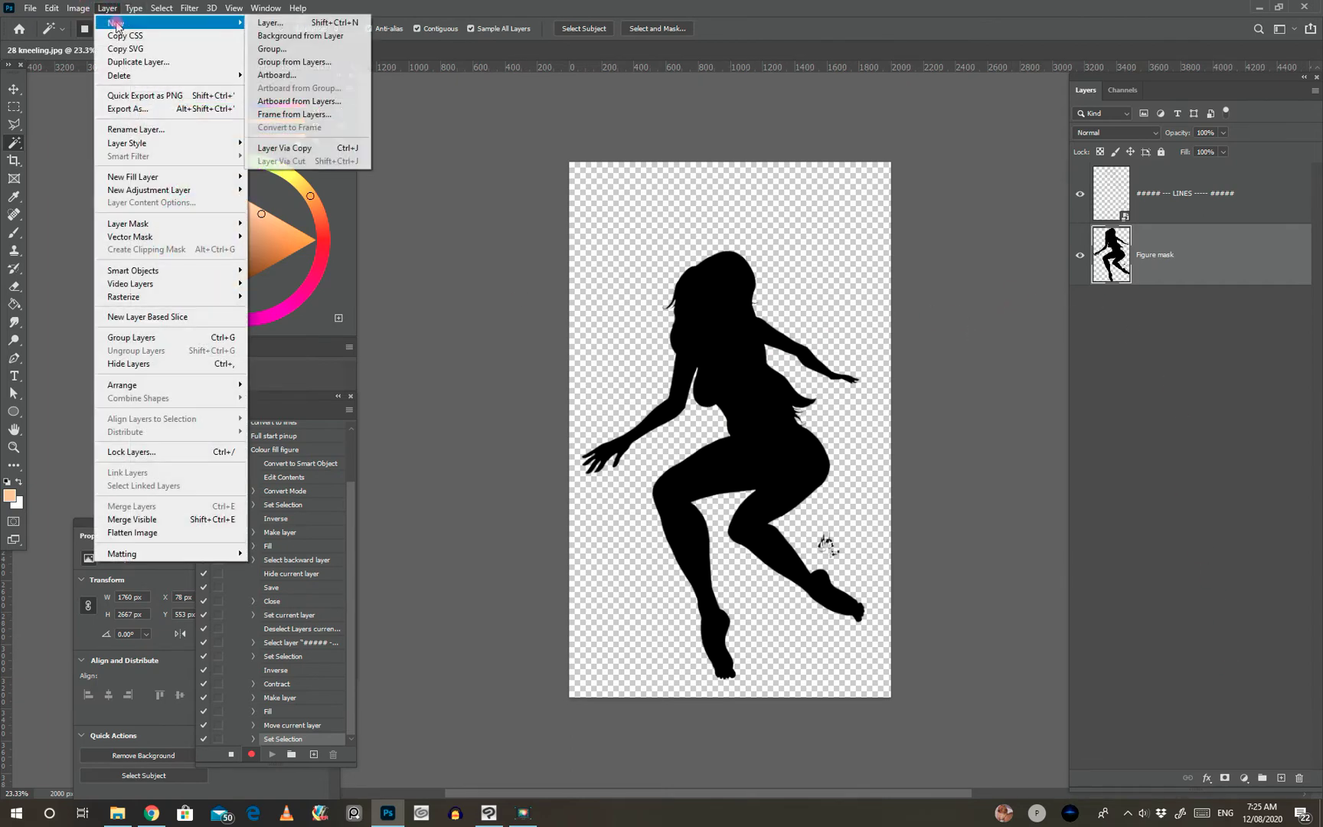
click(305, 28)
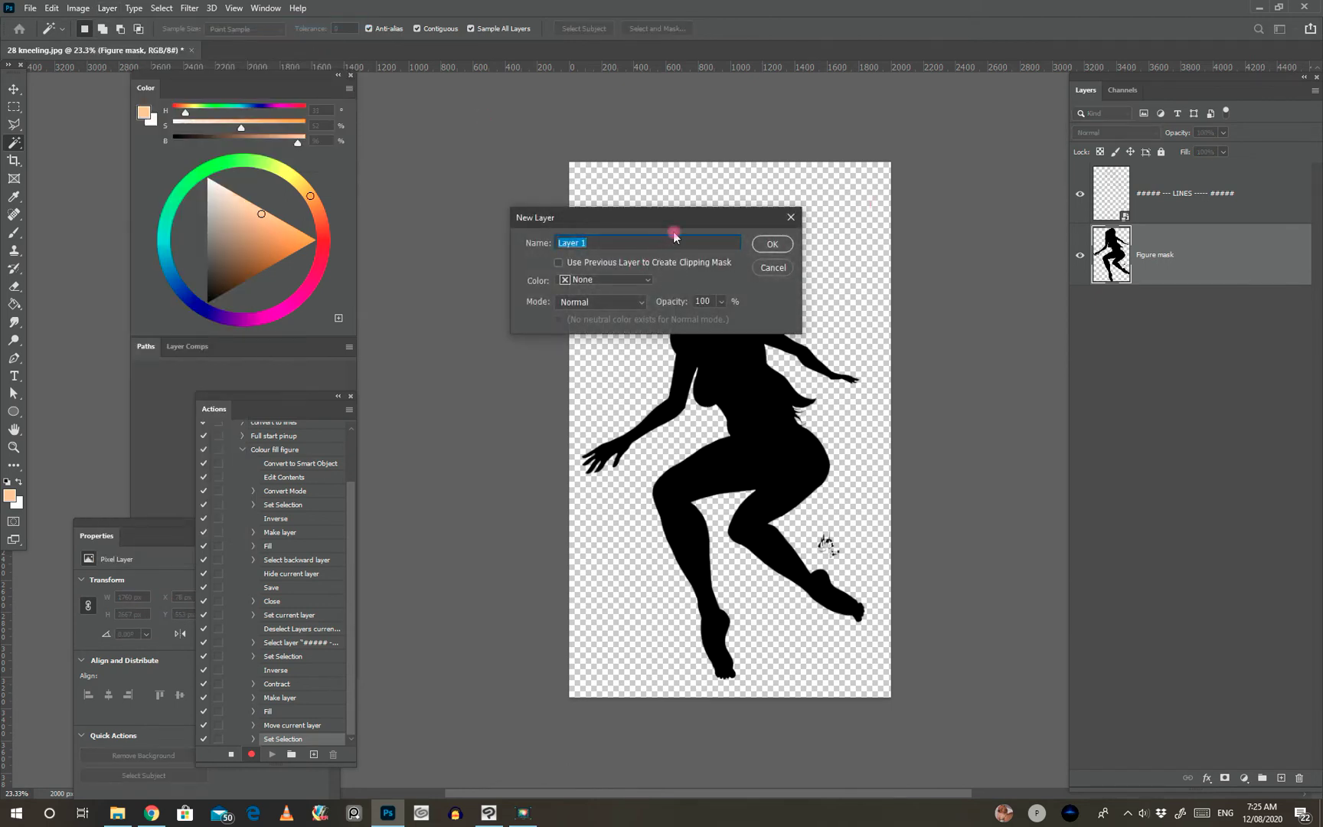
text(colour Skin base)
key(Return)
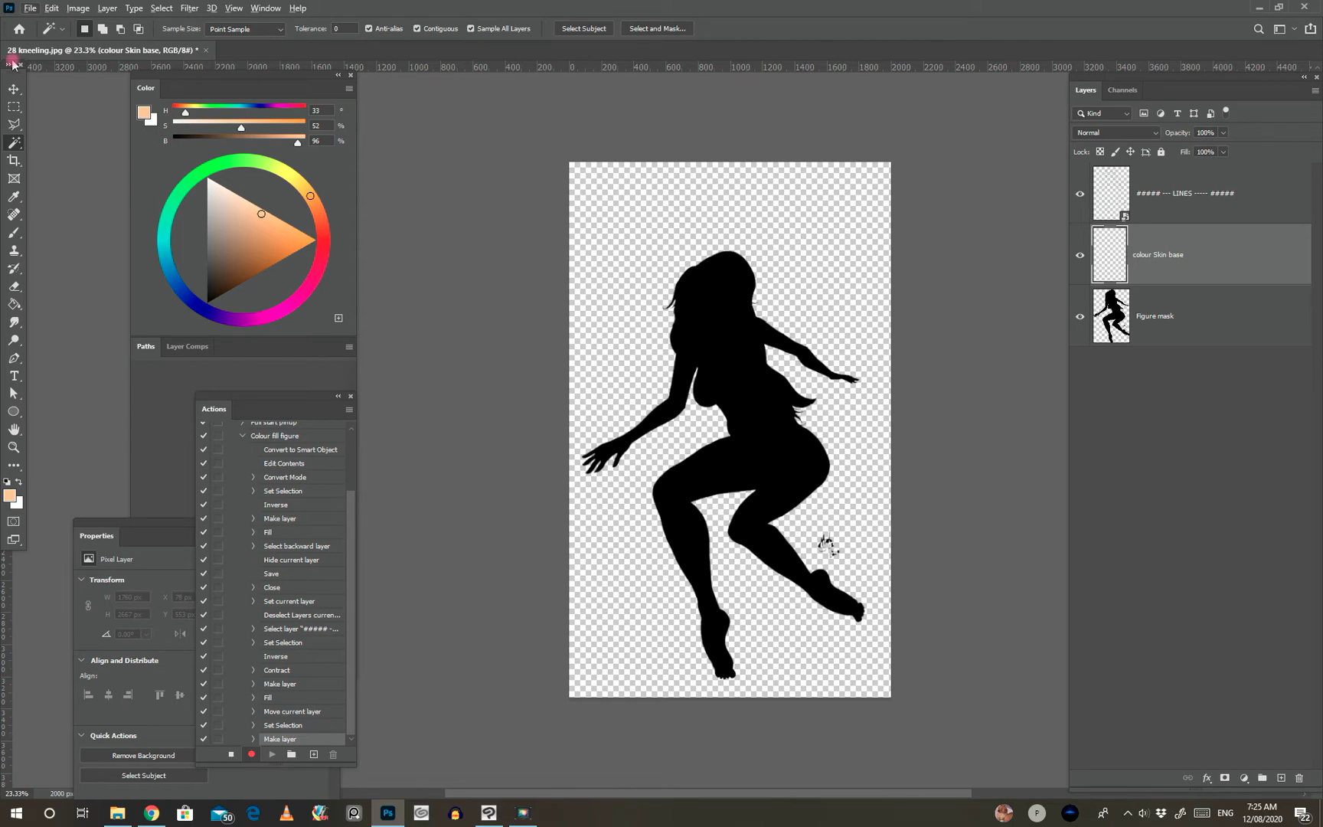
Clip the colour Skin base layer to the Figure mask layer with a clipping mask
click(161, 9)
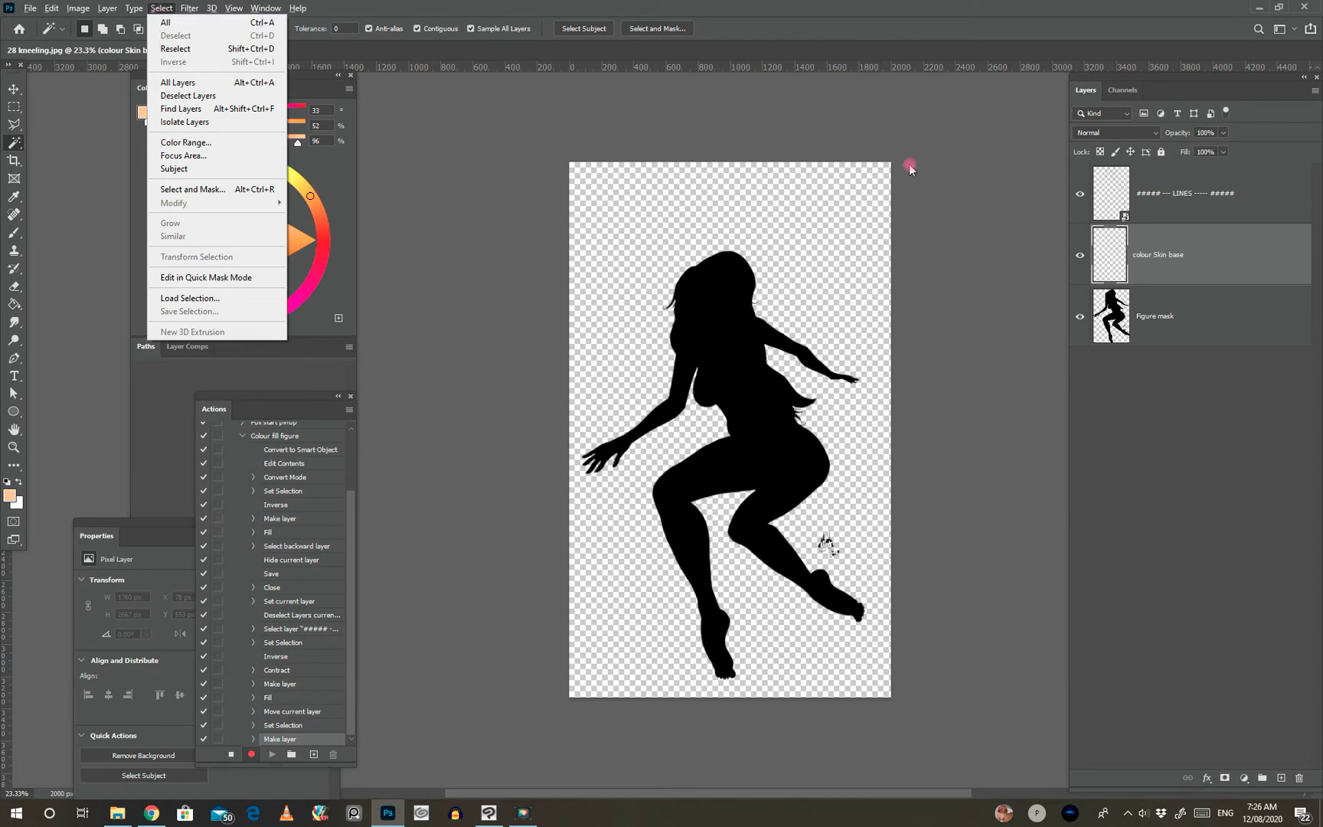
mouse_move(132, 12)
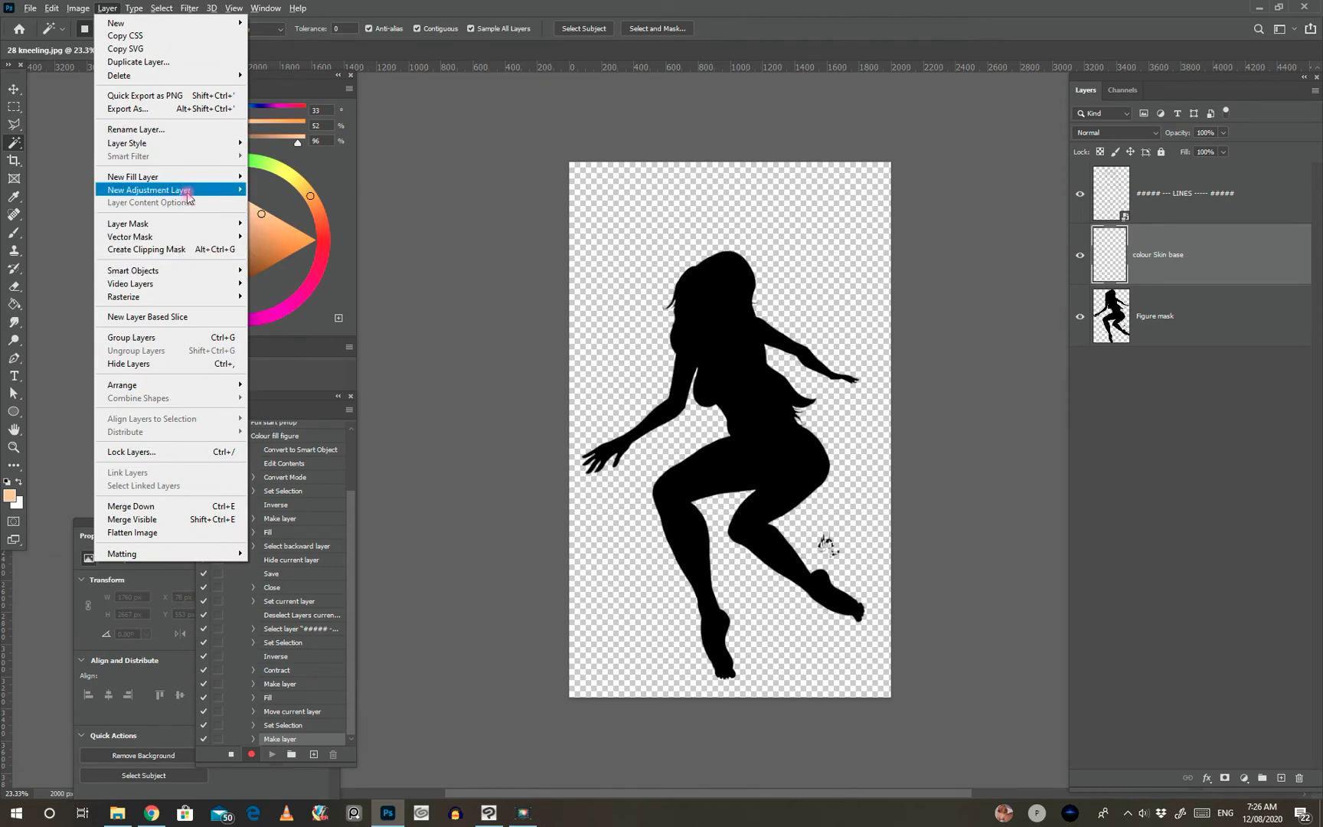
click(171, 255)
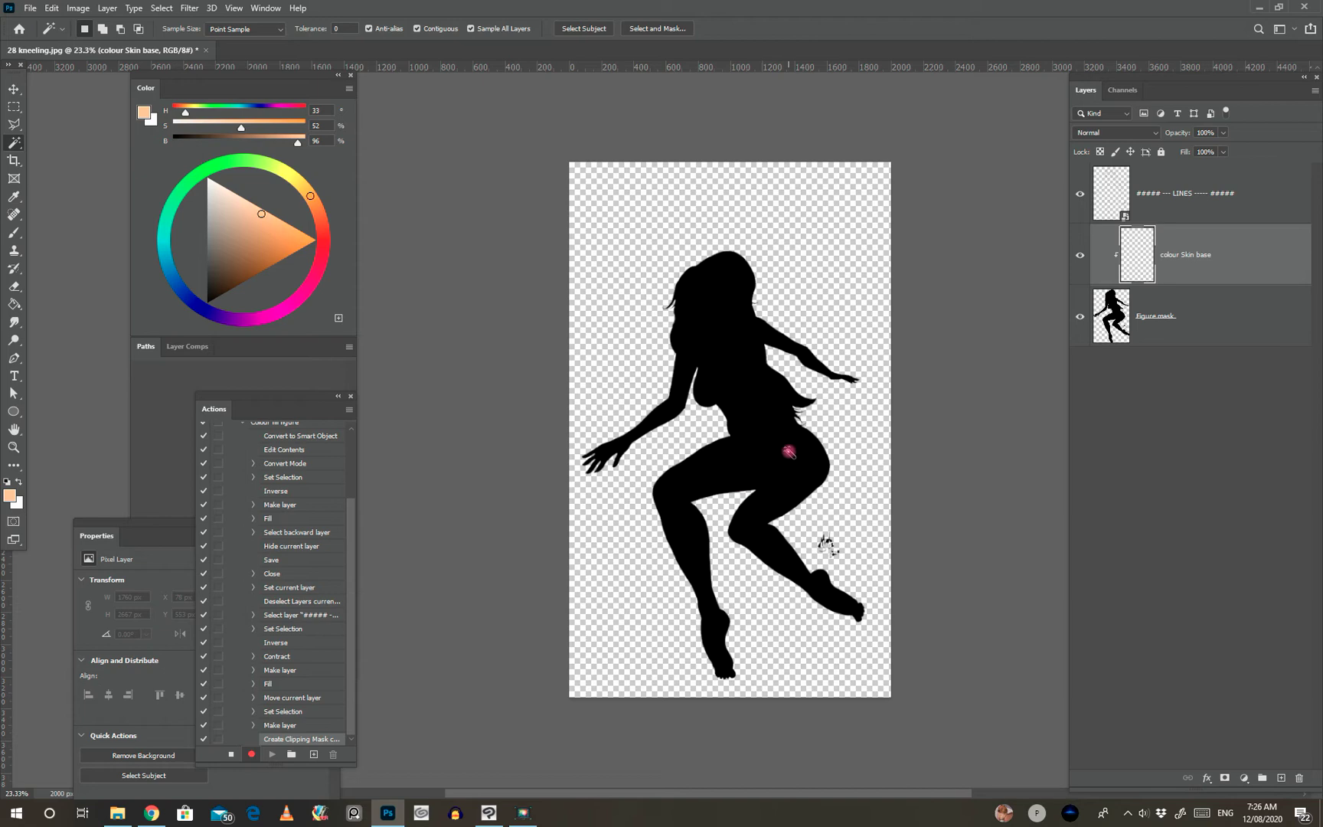
Turn the colour Skin base layer into a Solid Color fill with the pale skin tone e5c193
click(1242, 777)
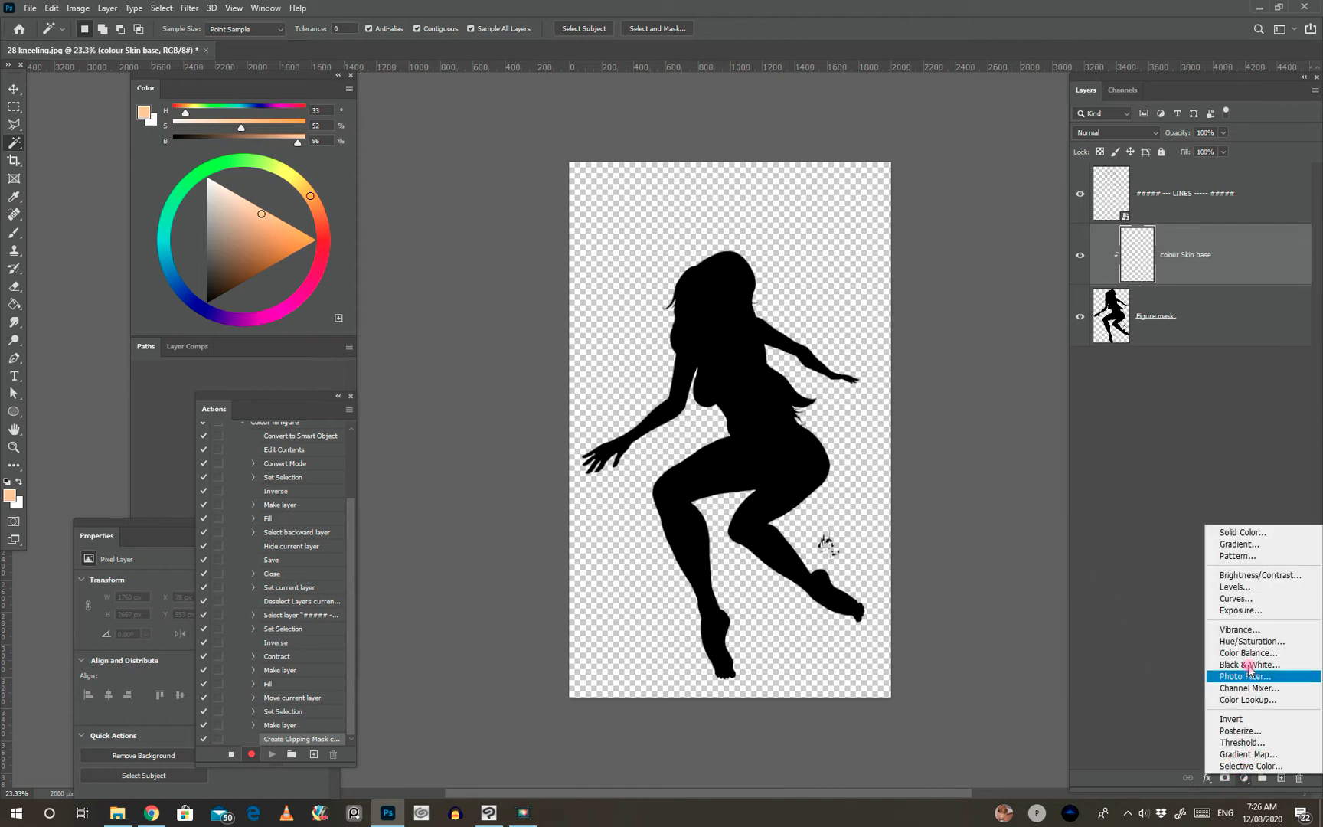
click(1249, 534)
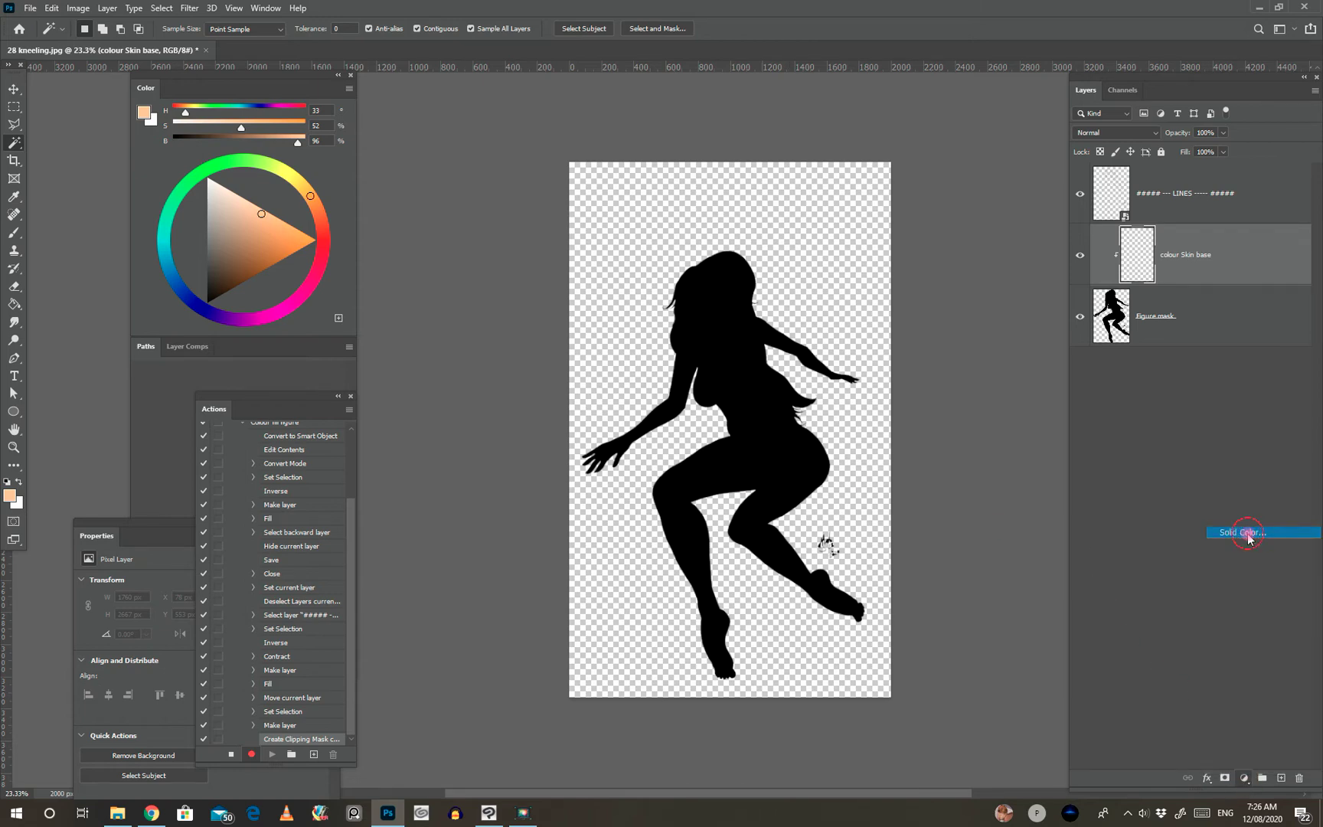
text(9e7037)
mouse_move(1072, 626)
mouse_down()
mouse_move(1038, 574)
mouse_move(1019, 577)
mouse_up()
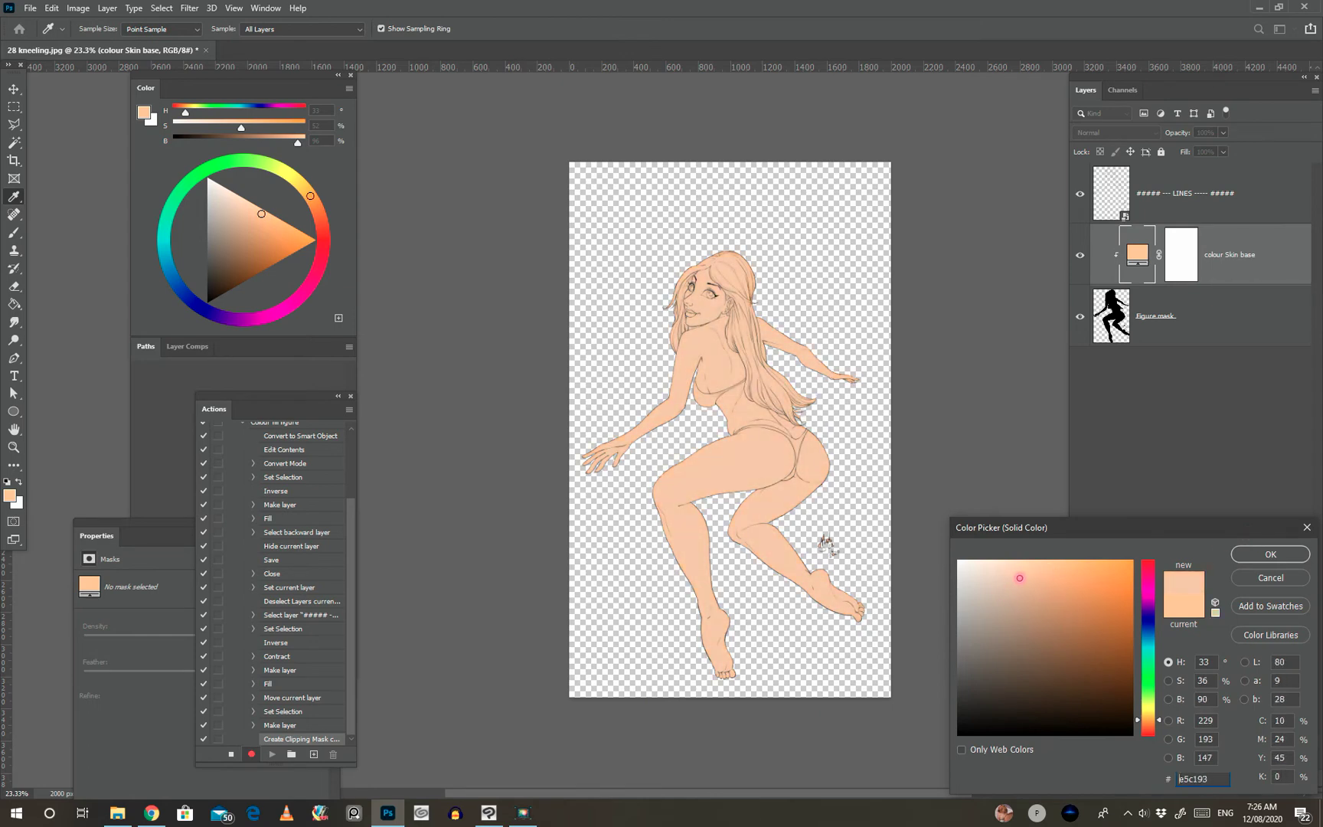
click(1268, 555)
key(w)
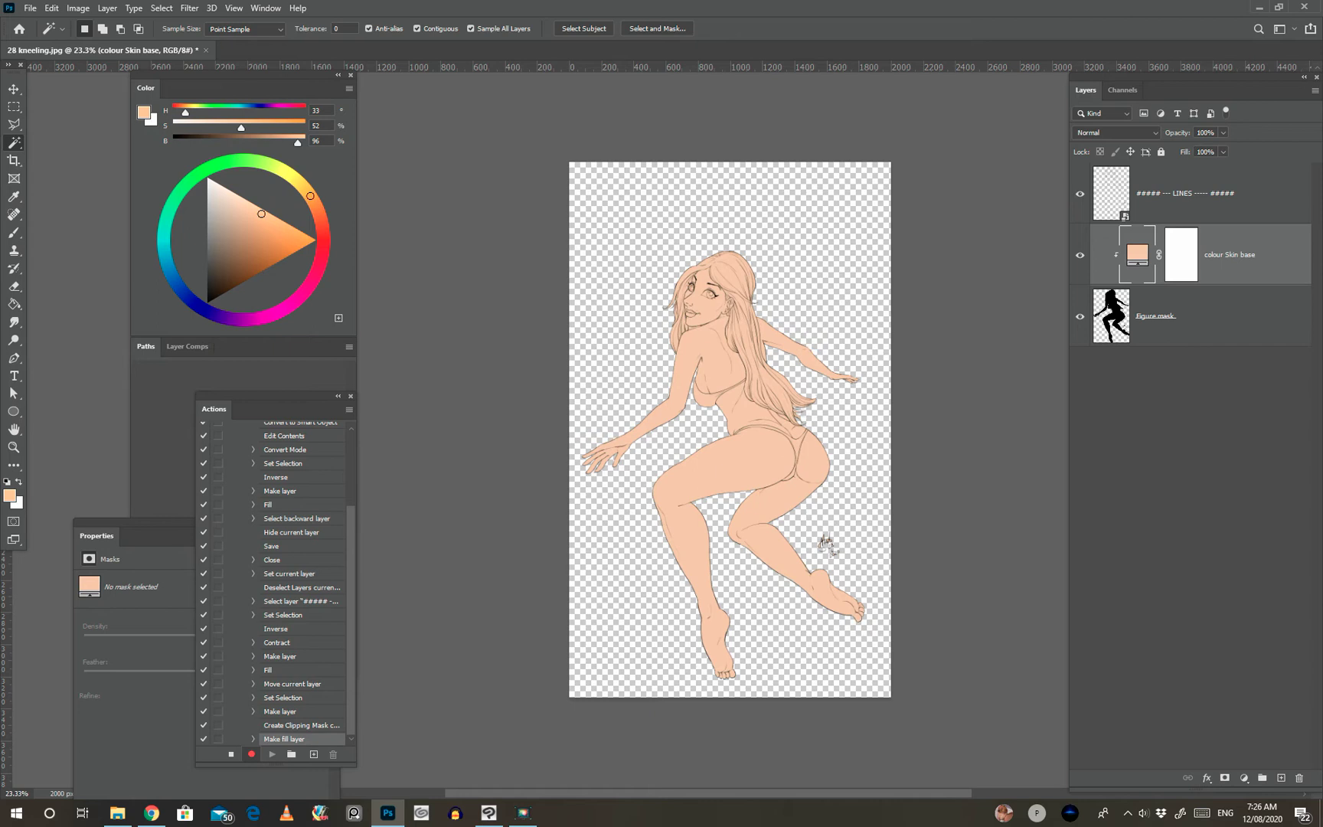
Stop recording the action and collapse the recorded commands of Colour fill figure
drag(2, 384, 428, 187)
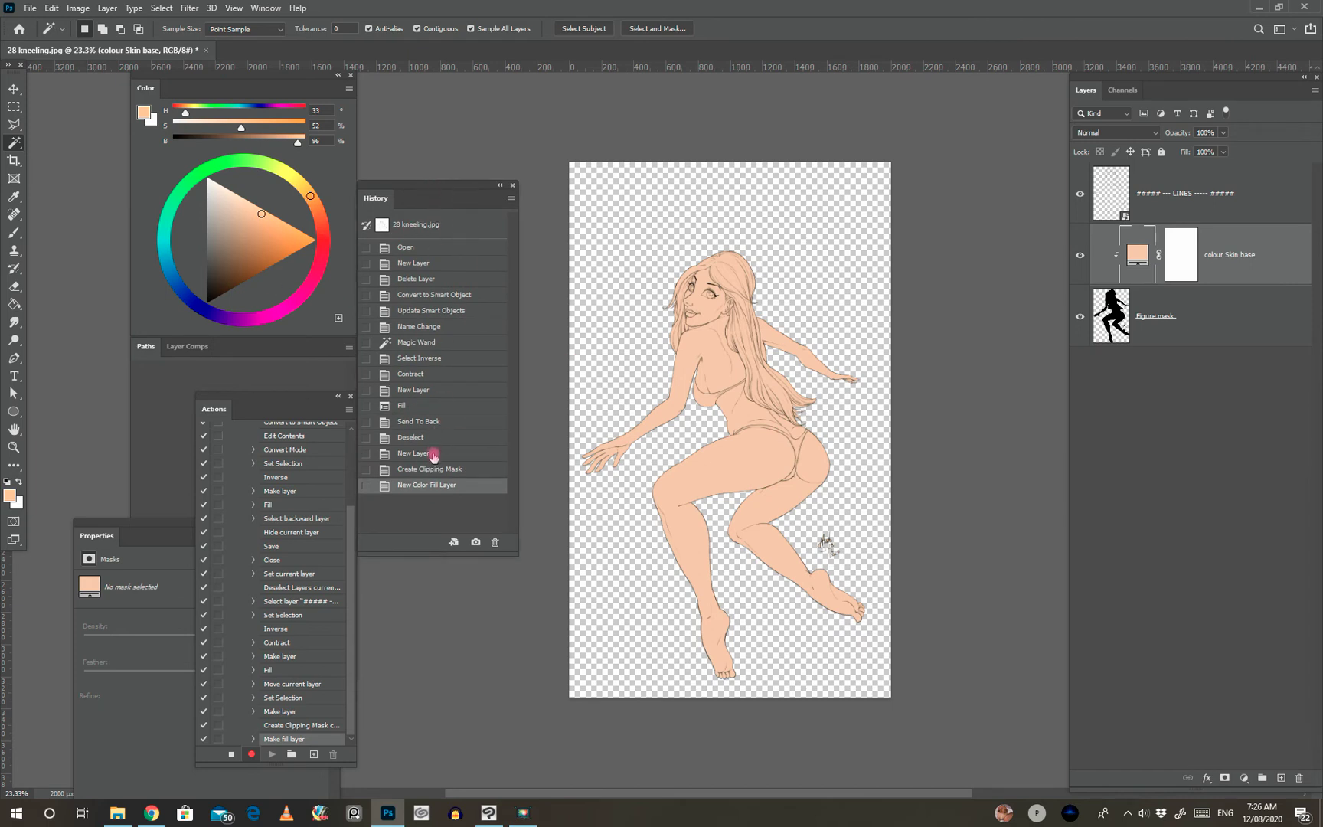
drag(451, 184, 1, 229)
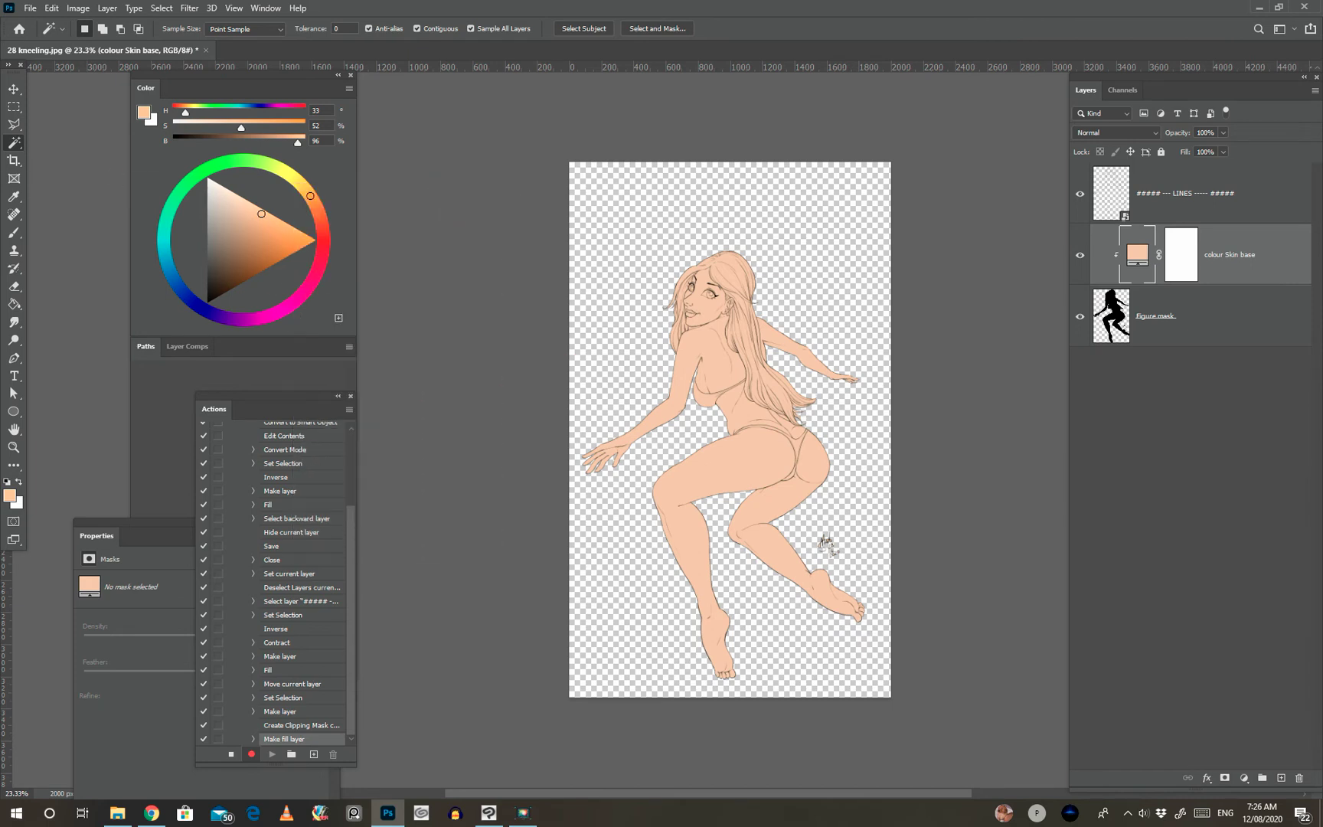
drag(299, 394, 373, 298)
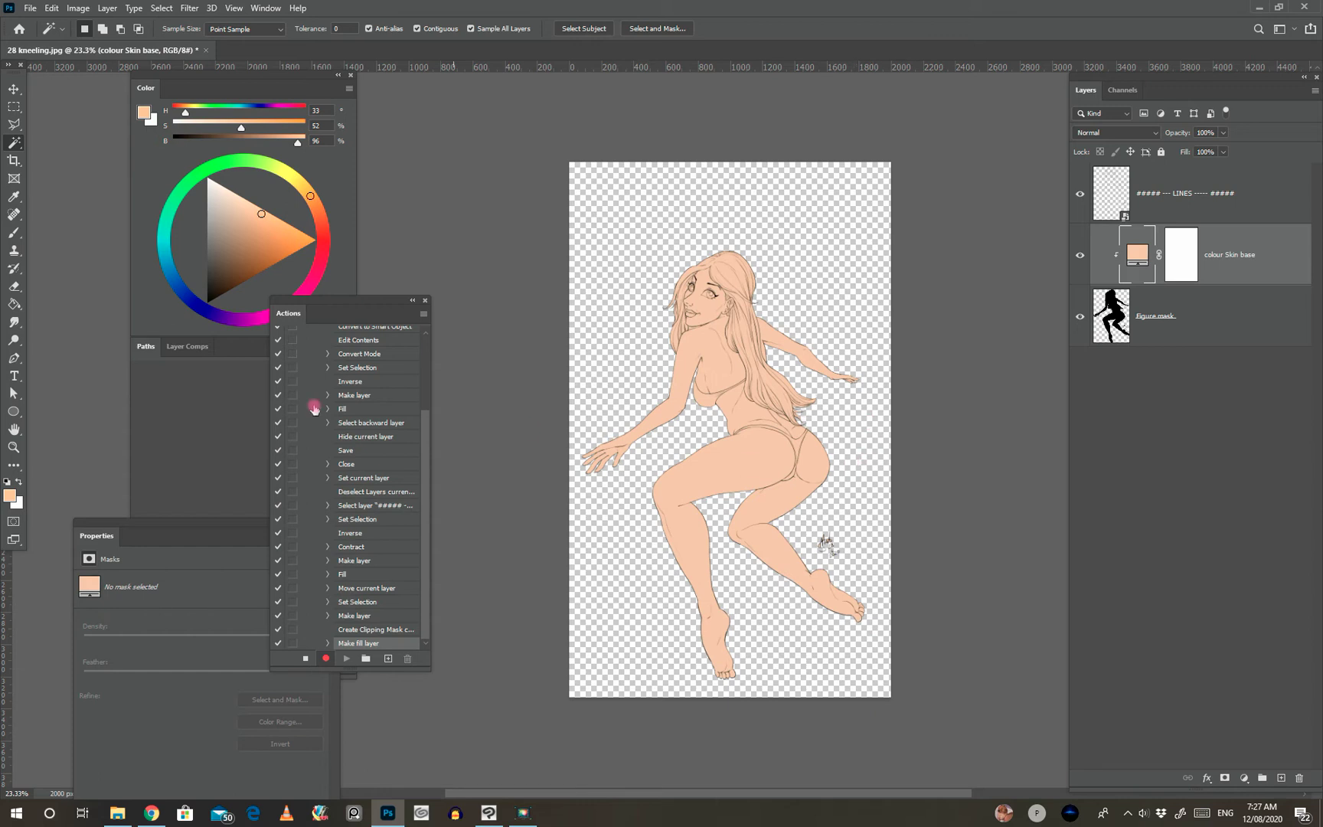
click(300, 660)
scroll(319, 417, up, 3)
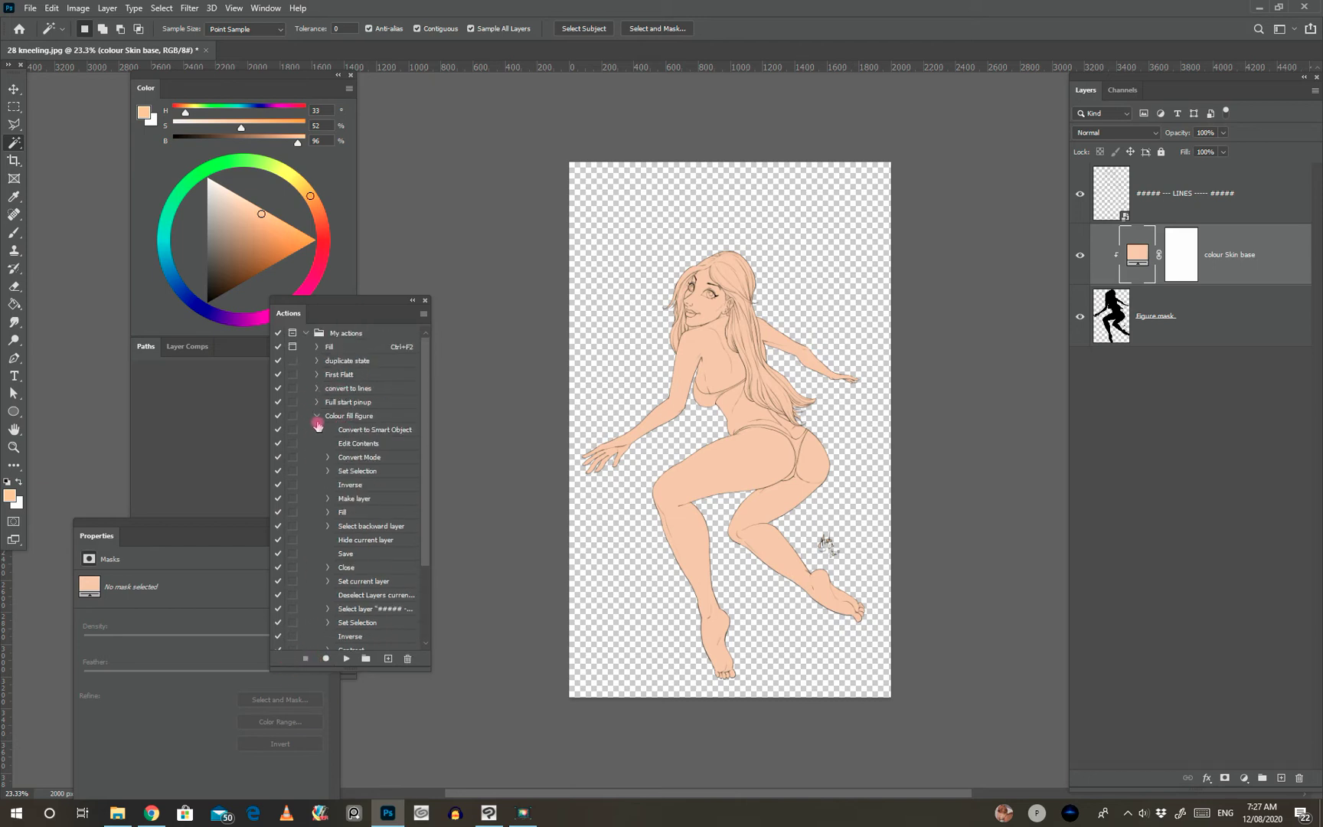
click(317, 418)
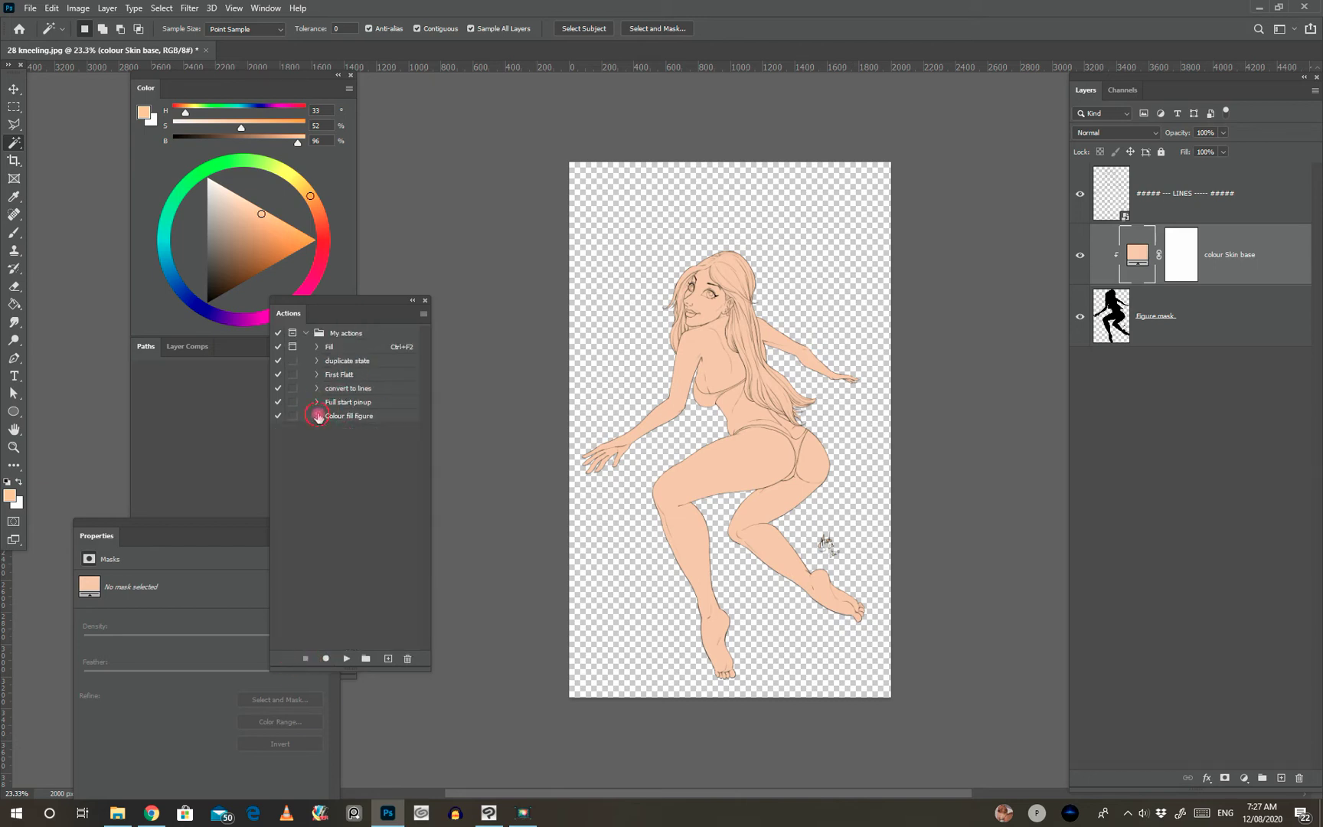
Preview the action list in Button Mode and switch back to the editable list
click(423, 313)
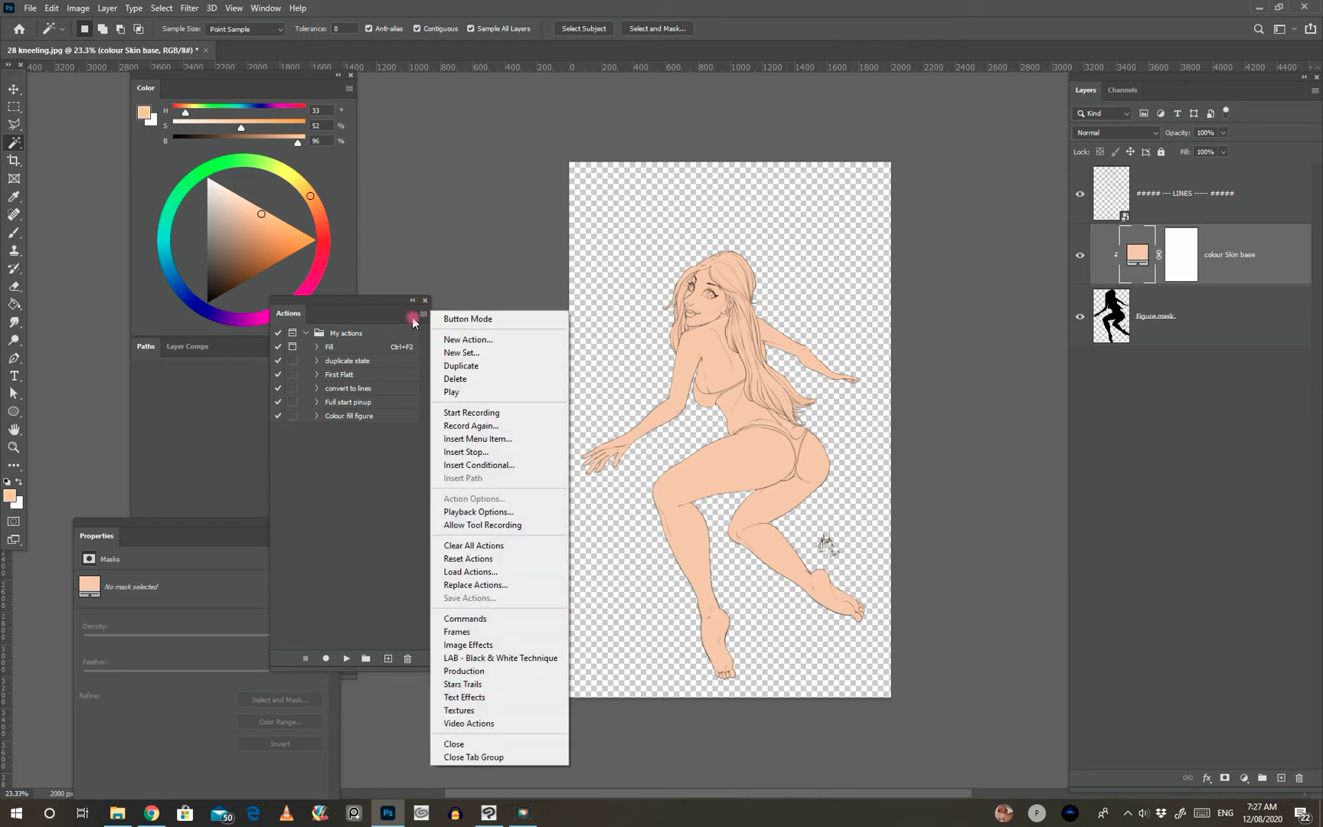
click(467, 319)
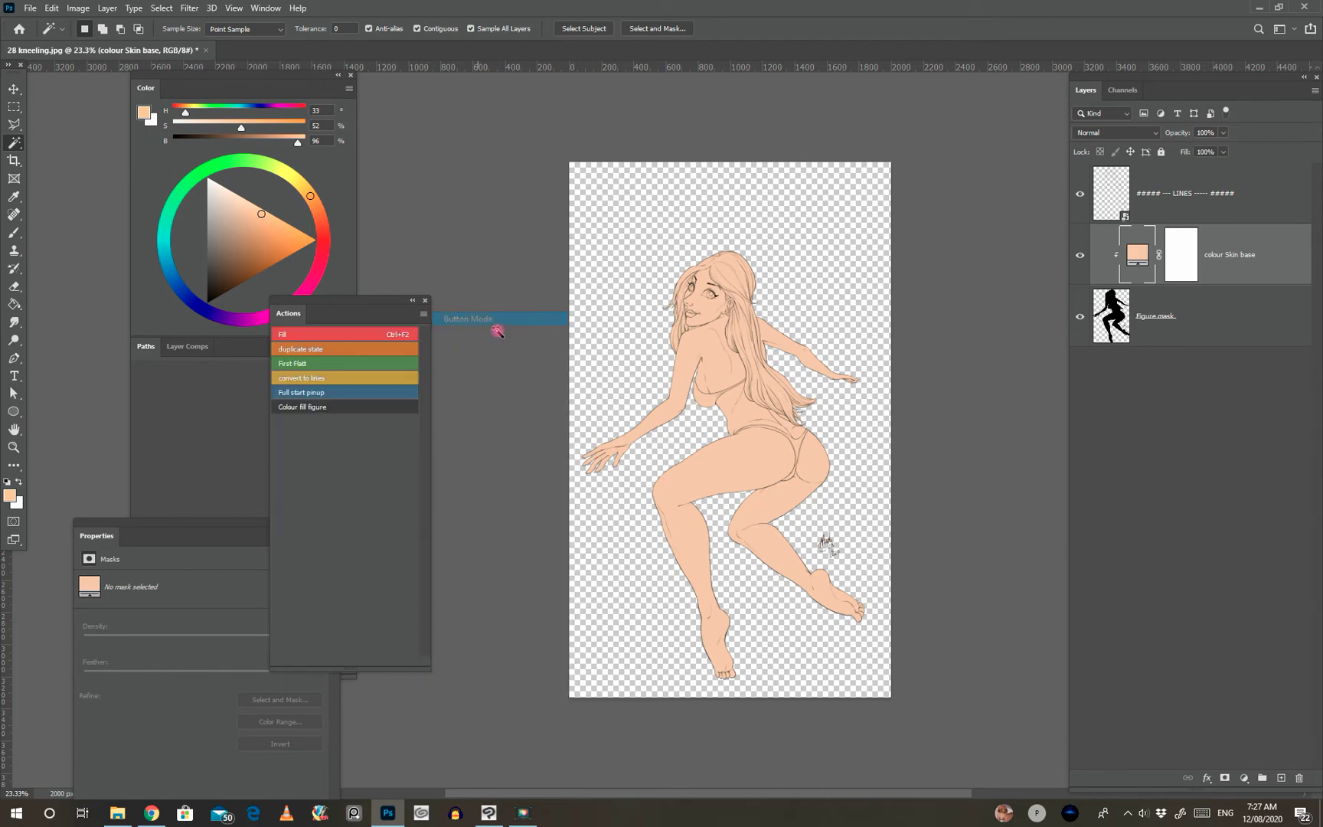
click(431, 313)
click(446, 320)
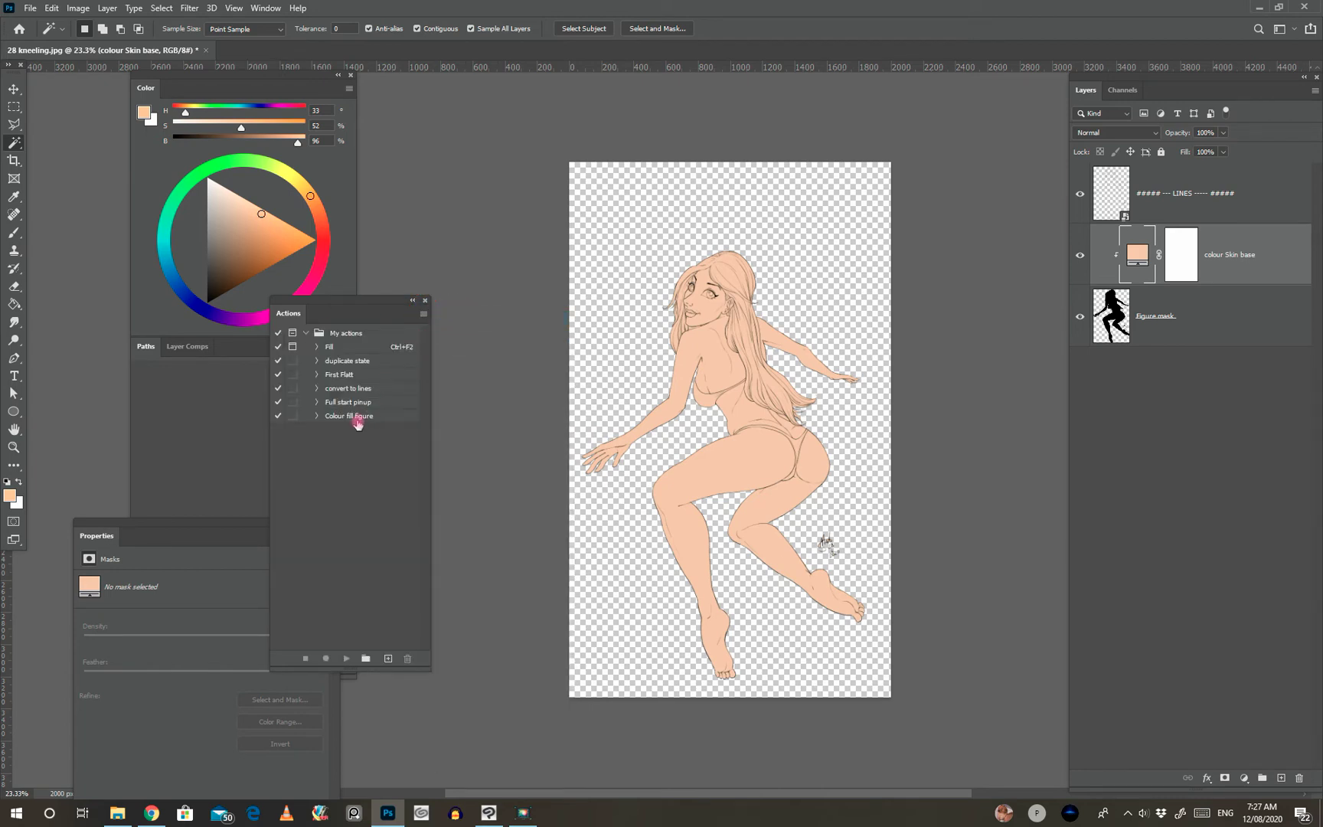
Set the display color of the Colour fill figure action to Violet in its Action Options
click(353, 418)
double_click(329, 417)
click(343, 462)
click(350, 423)
click(353, 421)
double_click(326, 417)
click(409, 418)
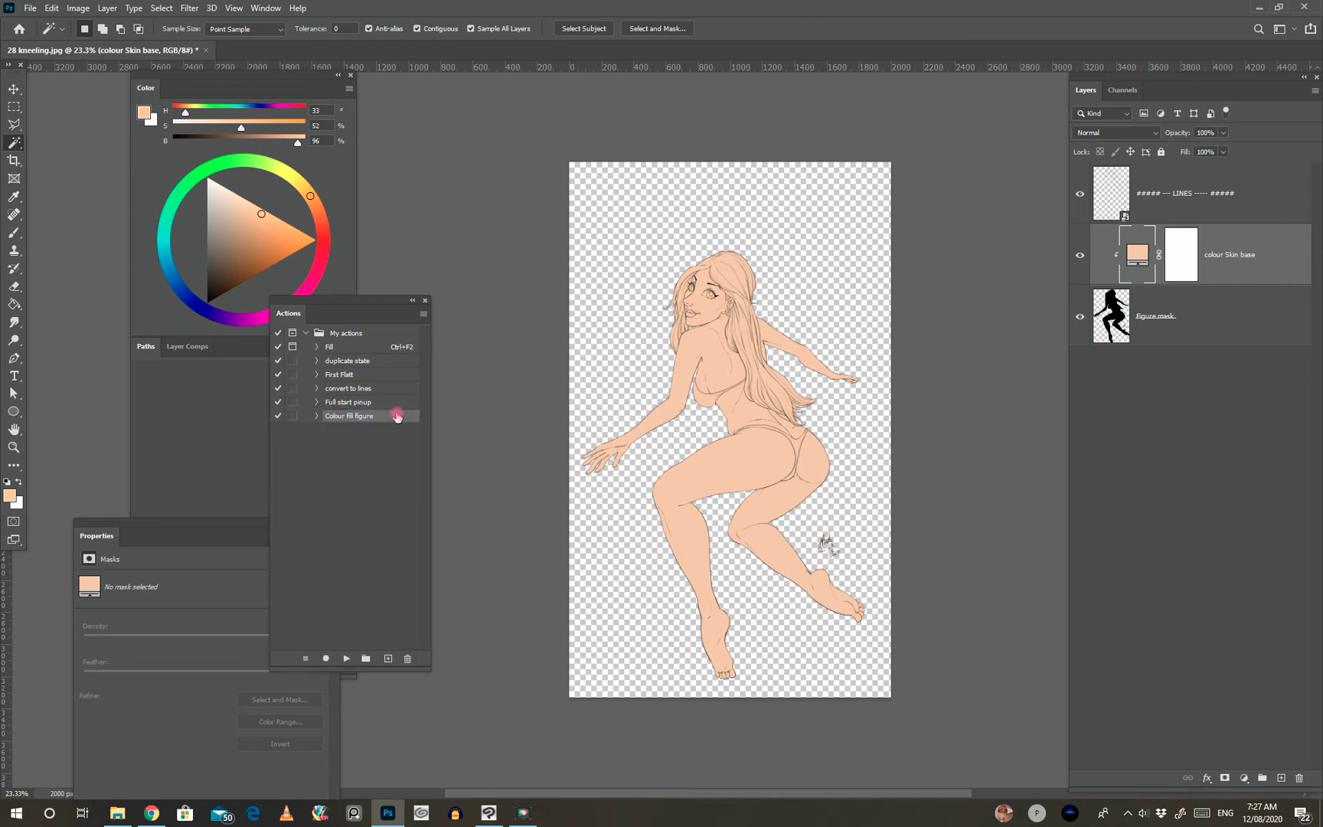
double_click(379, 419)
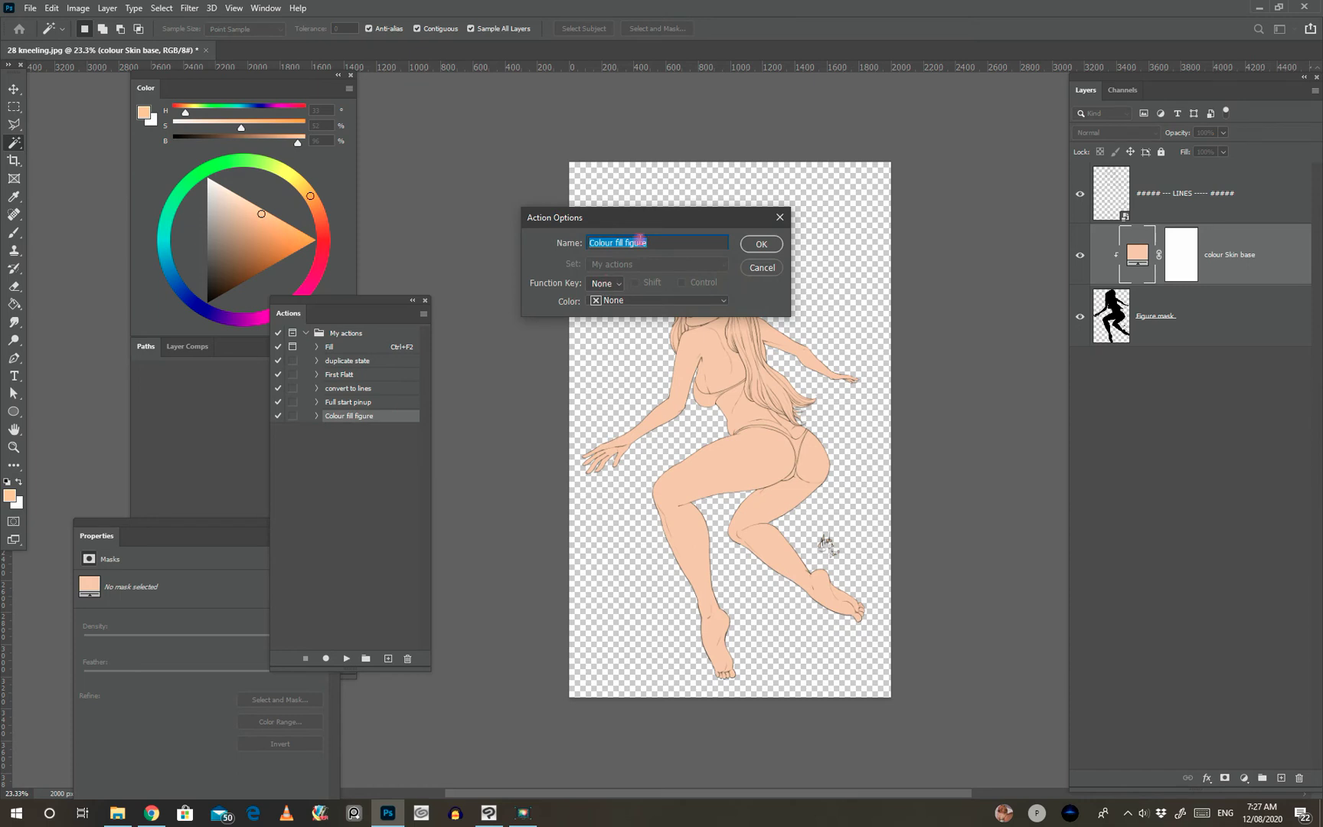
click(600, 303)
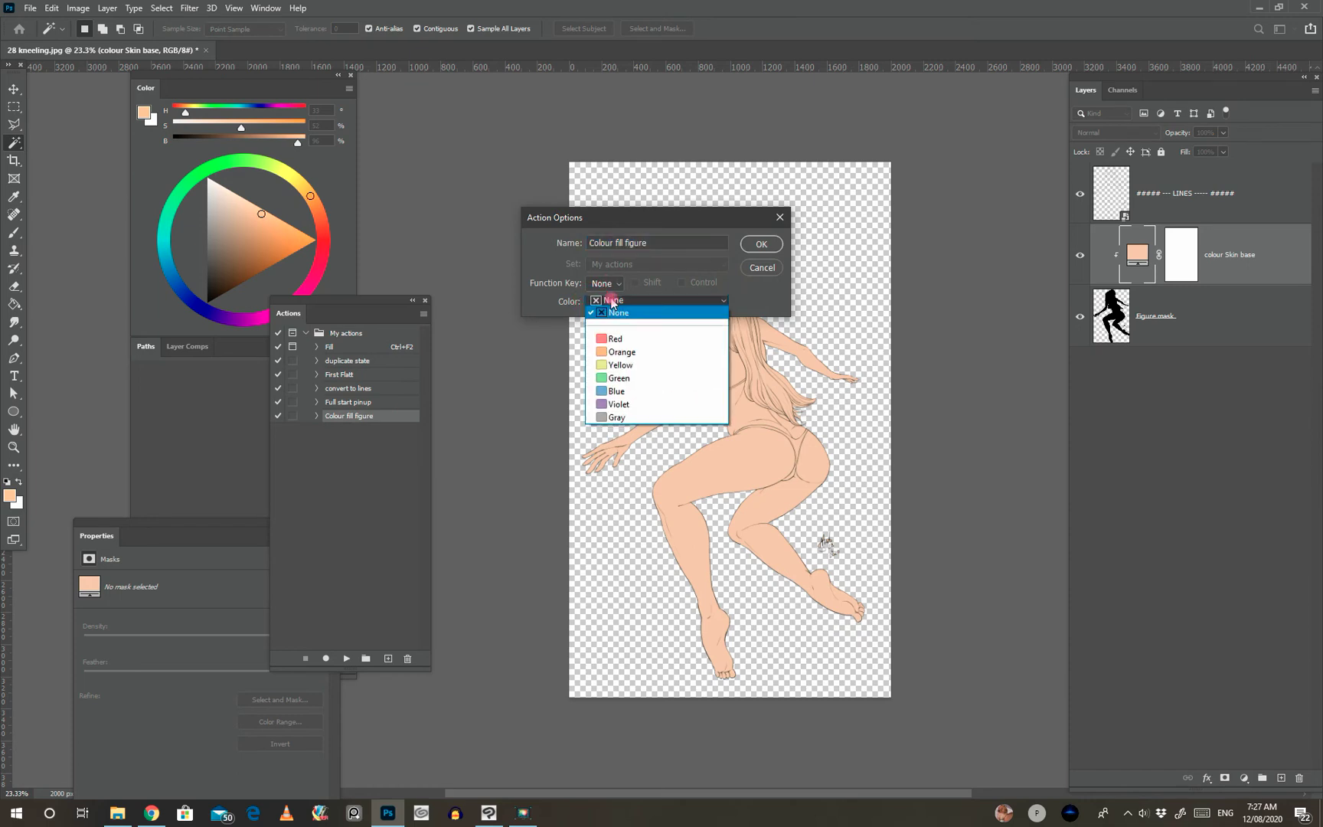
click(657, 406)
click(759, 244)
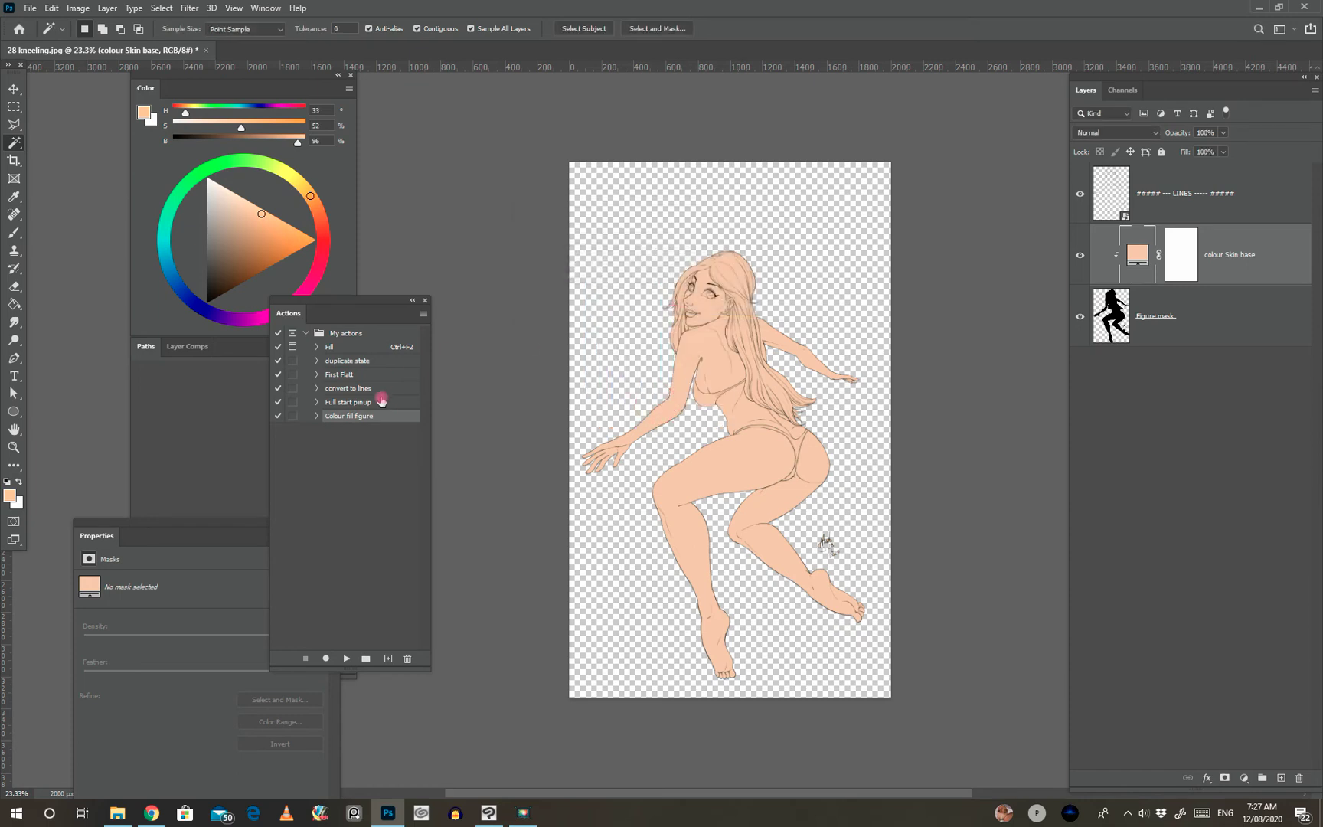
Show the actions as coloured buttons using Button Mode
click(361, 457)
click(423, 313)
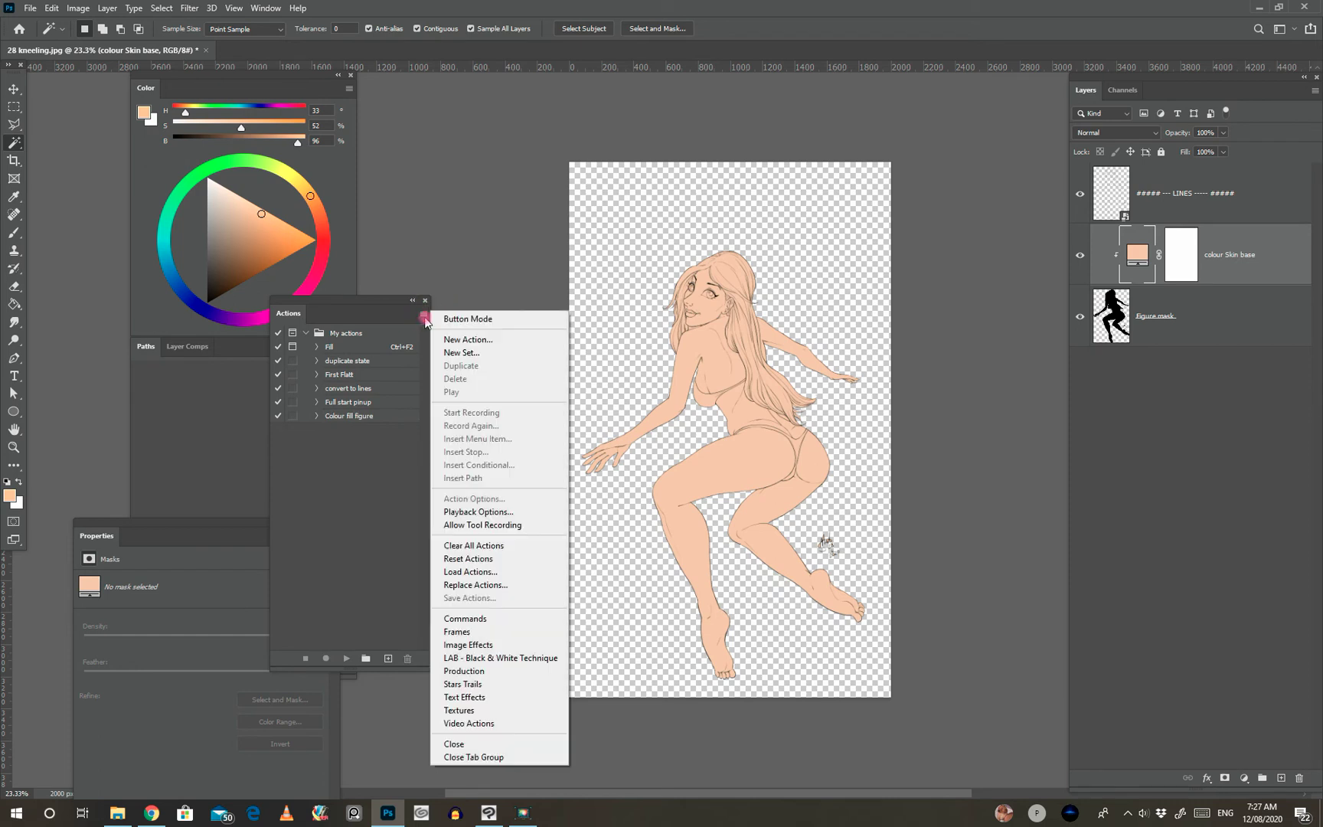
click(445, 318)
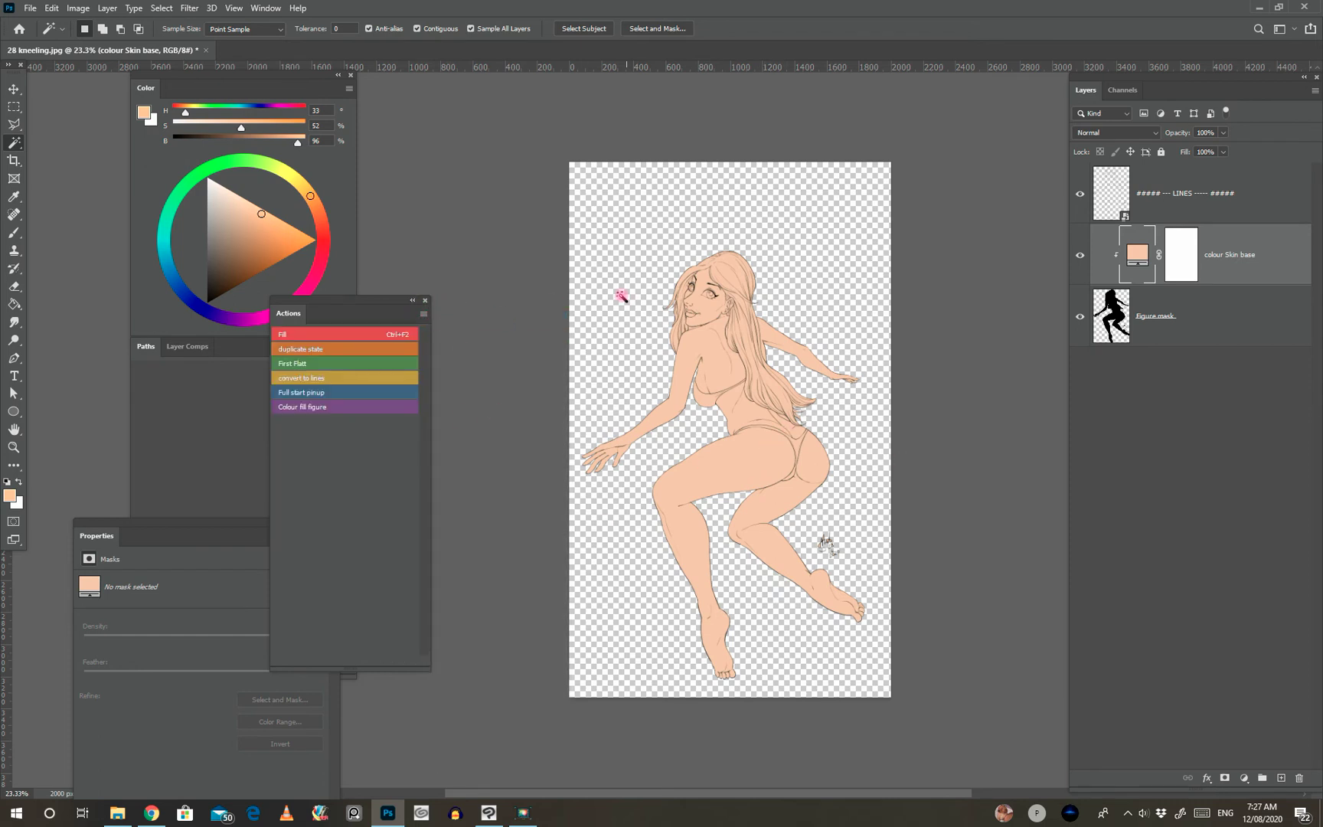
Open the line drawing 27 stand.jpg
click(30, 9)
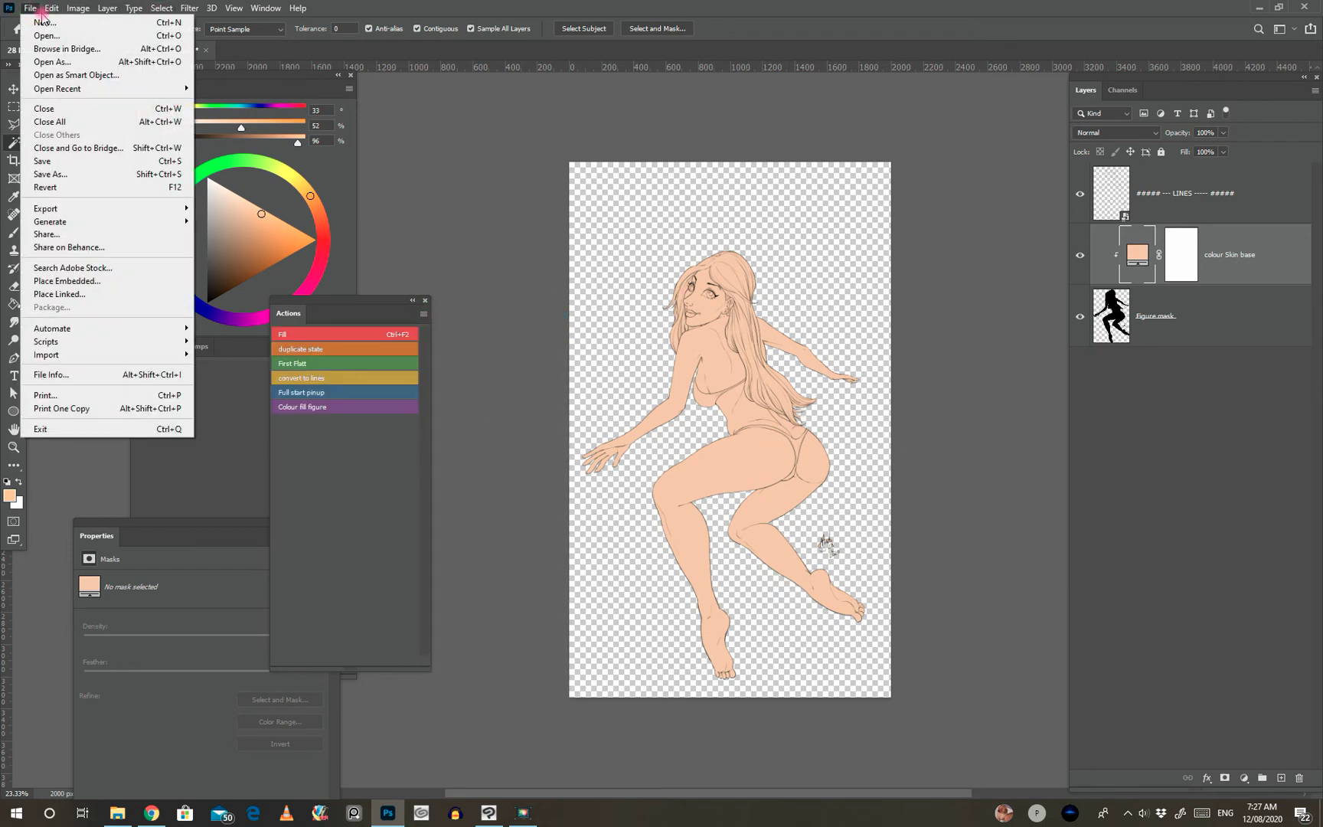
click(733, 188)
key(ctrl+o)
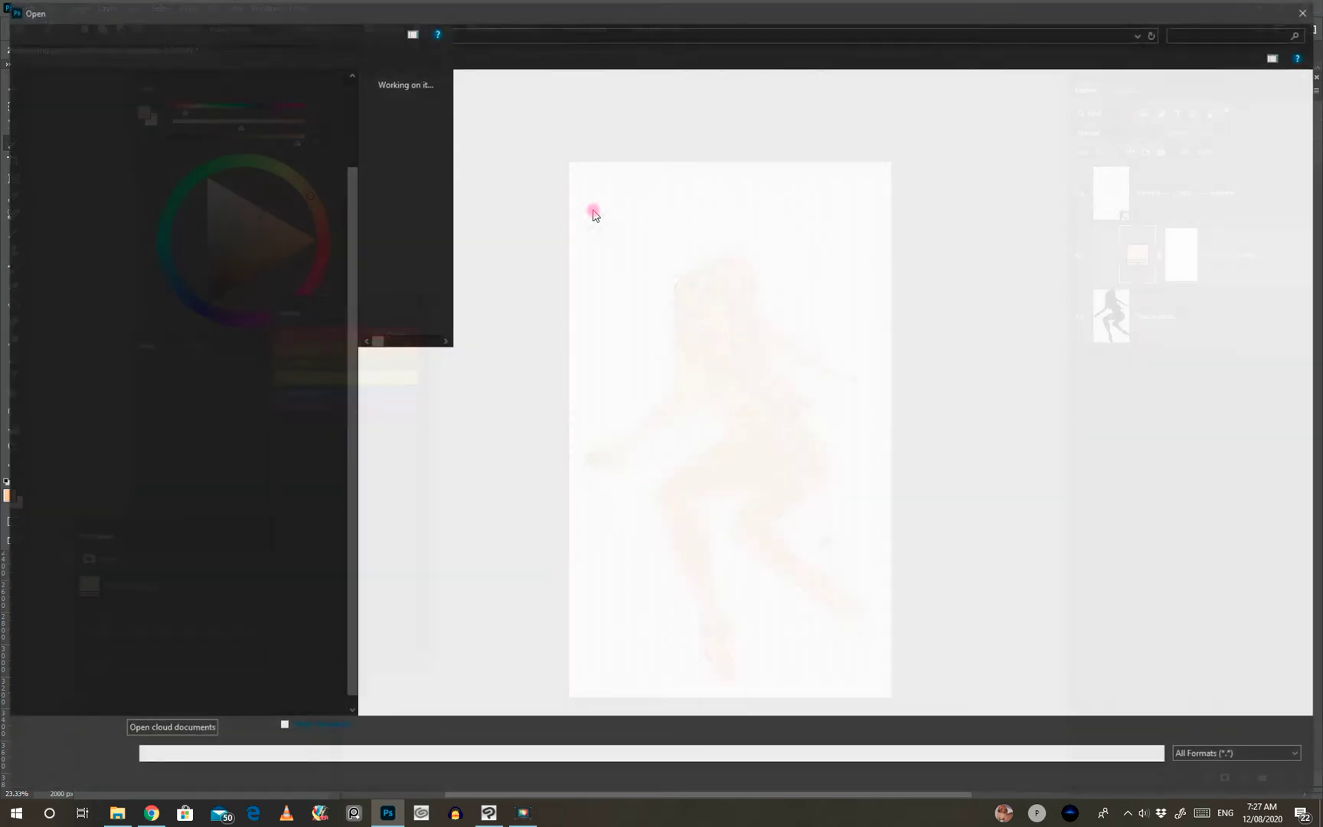
click(660, 346)
double_click(660, 346)
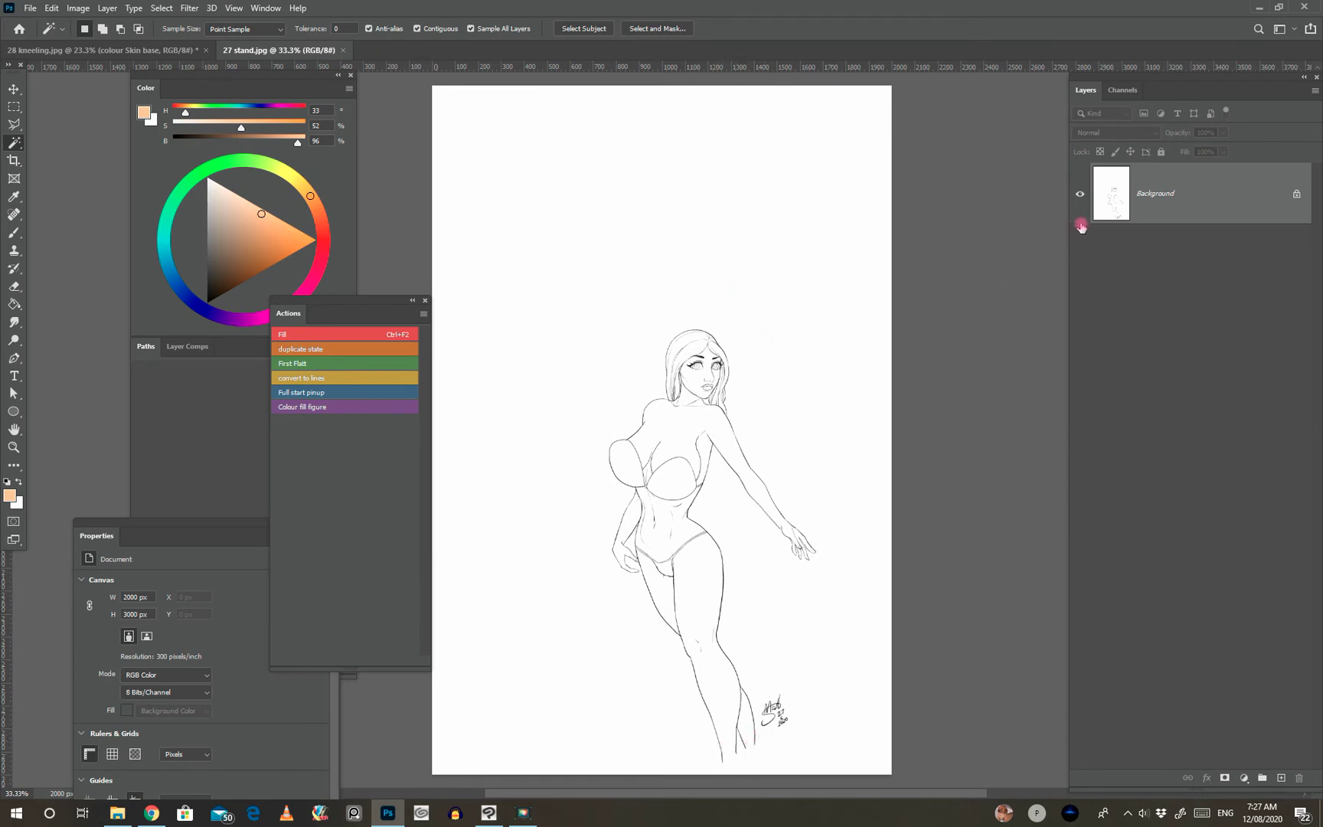
Select the Brush tool and try a stroke across the open lower ends of the legs
drag(706, 451, 710, 486)
drag(706, 473, 719, 383)
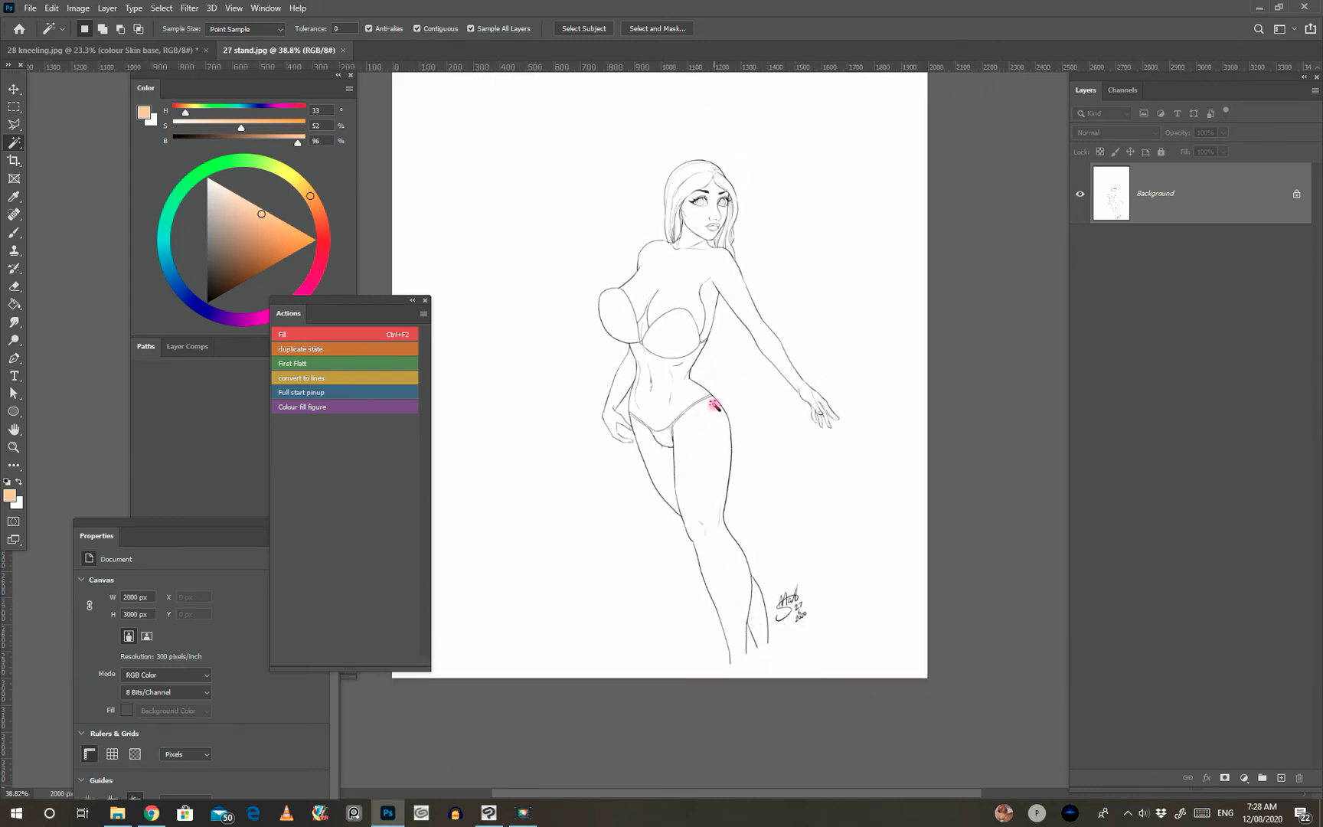
drag(768, 575, 808, 567)
drag(809, 567, 800, 492)
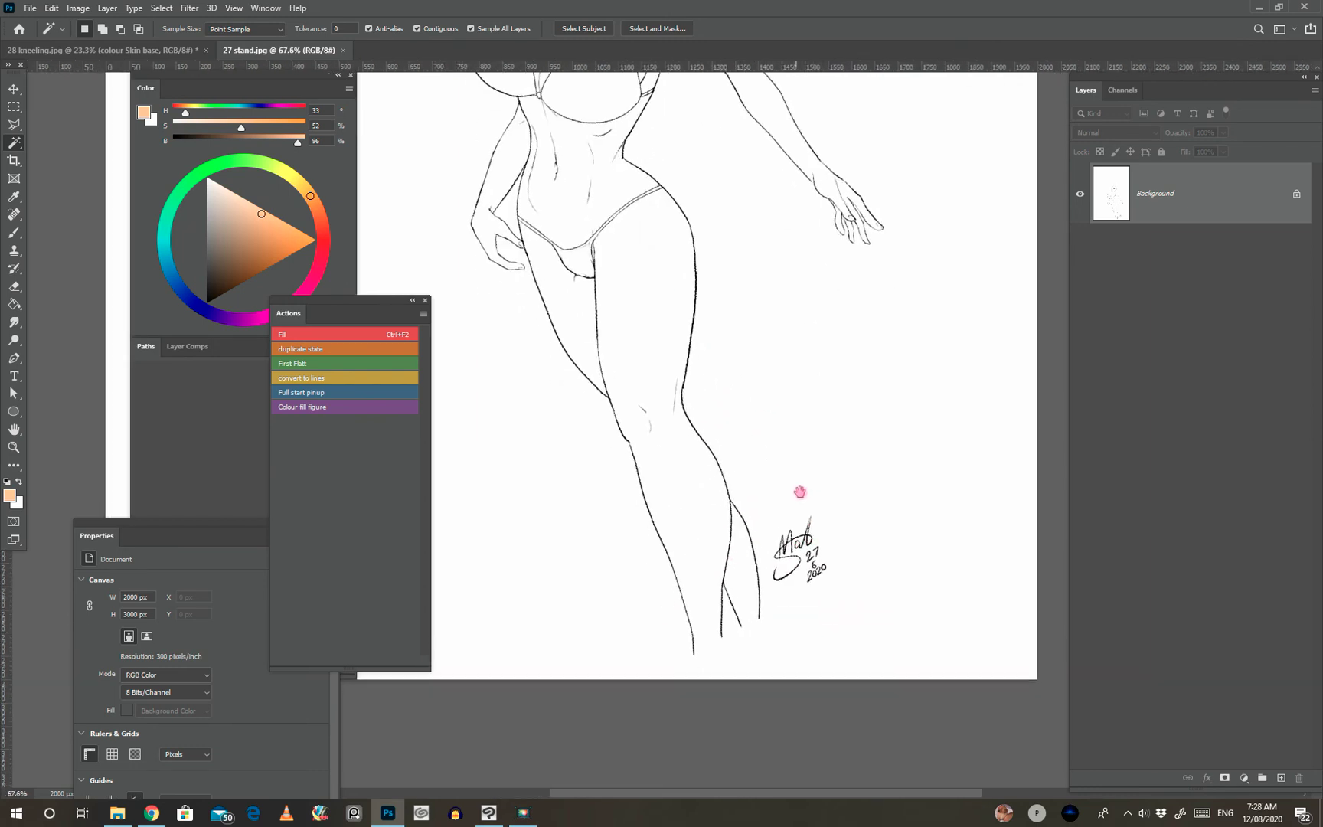
click(14, 232)
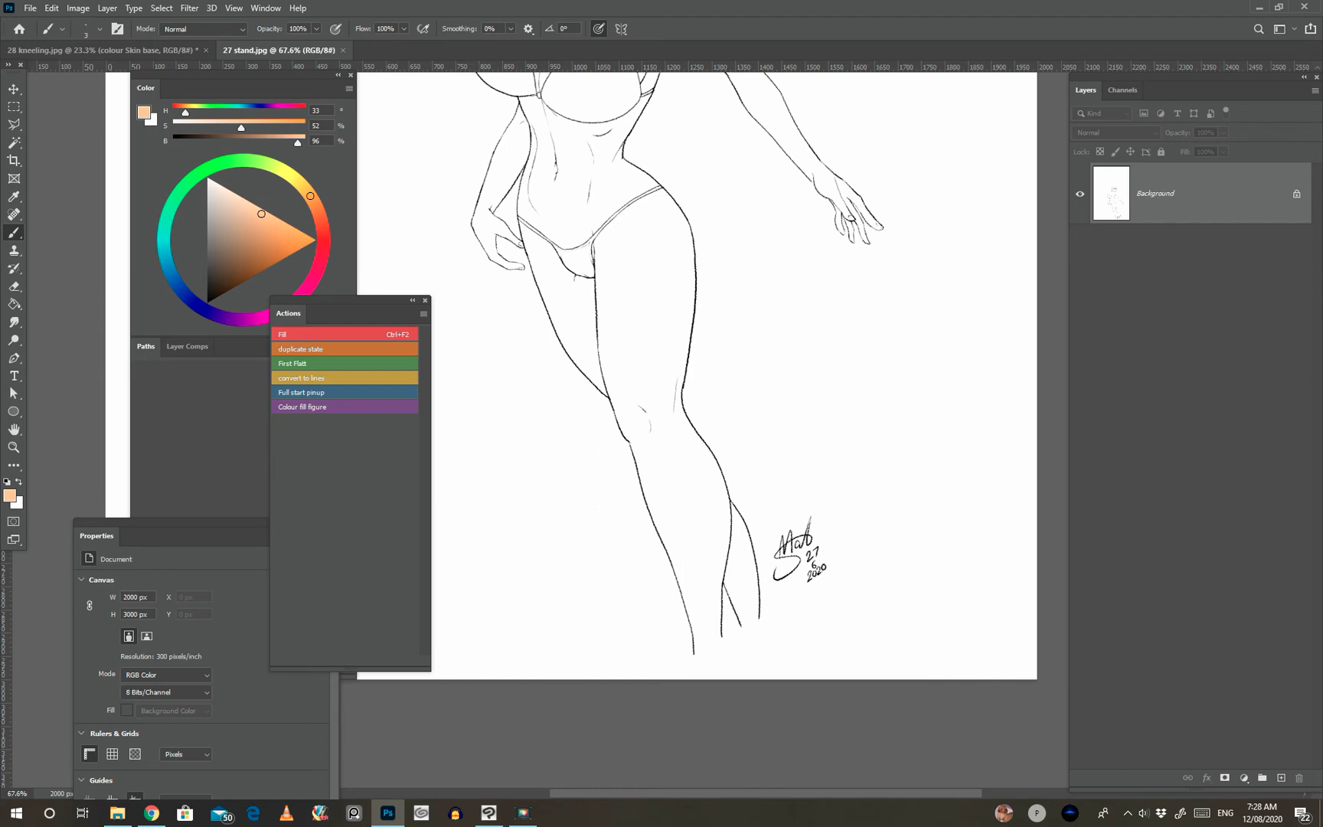
drag(695, 665, 767, 656)
mouse_move(669, 646)
mouse_down()
mouse_move(831, 548)
mouse_move(911, 529)
mouse_up()
key(ctrl+z)
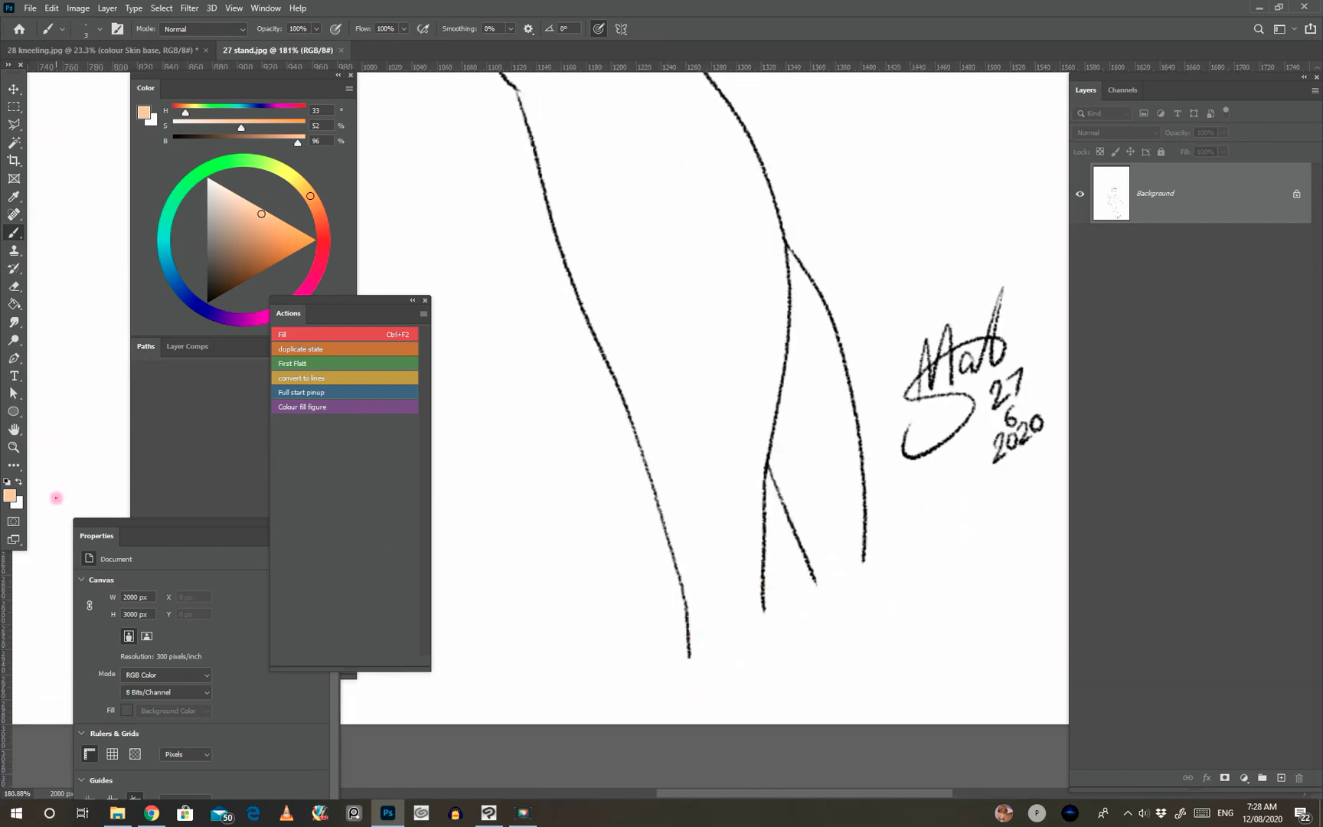
Set the foreground colour to black (000000) and paint a line closing the open lower ends of the legs
click(9, 496)
click(959, 734)
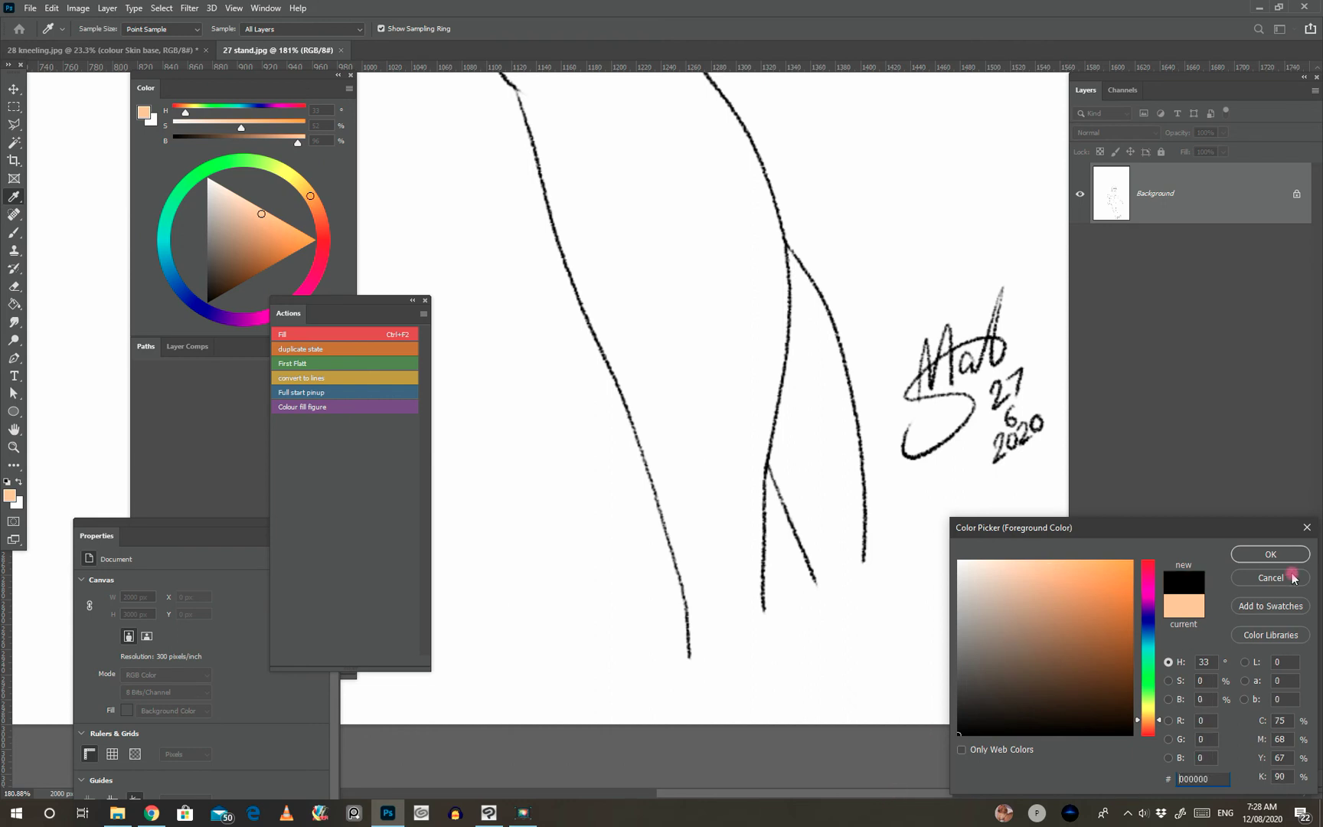
click(1270, 551)
mouse_move(645, 634)
mouse_down()
mouse_move(825, 568)
mouse_move(865, 523)
mouse_move(911, 513)
mouse_move(611, 667)
mouse_up()
key(ctrl+z)
scroll(753, 493, down, 6)
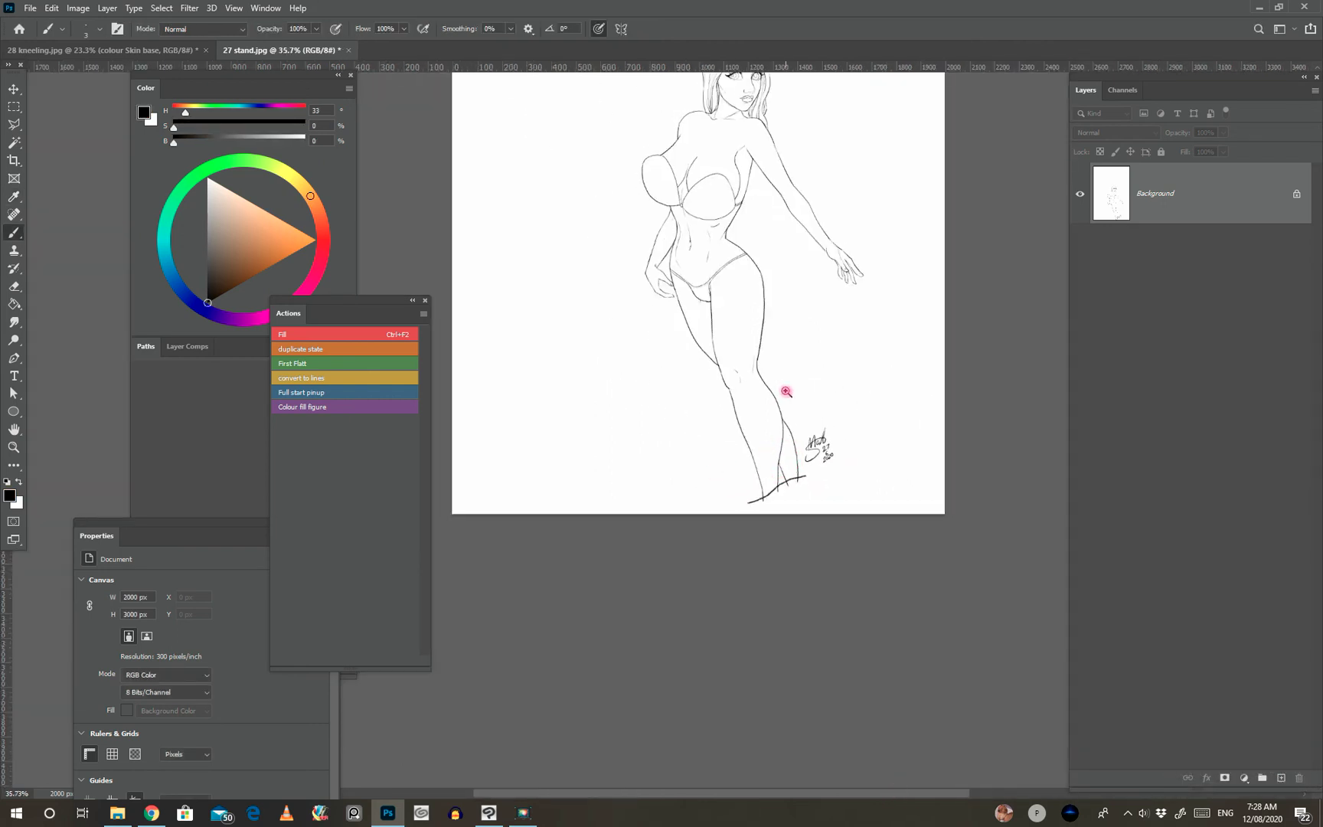
Run the Colour fill figure action on the standing figure drawing and select its LINES smart object layer
drag(775, 412, 706, 552)
scroll(706, 538, down, 2)
scroll(705, 540, up, 2)
drag(777, 473, 784, 468)
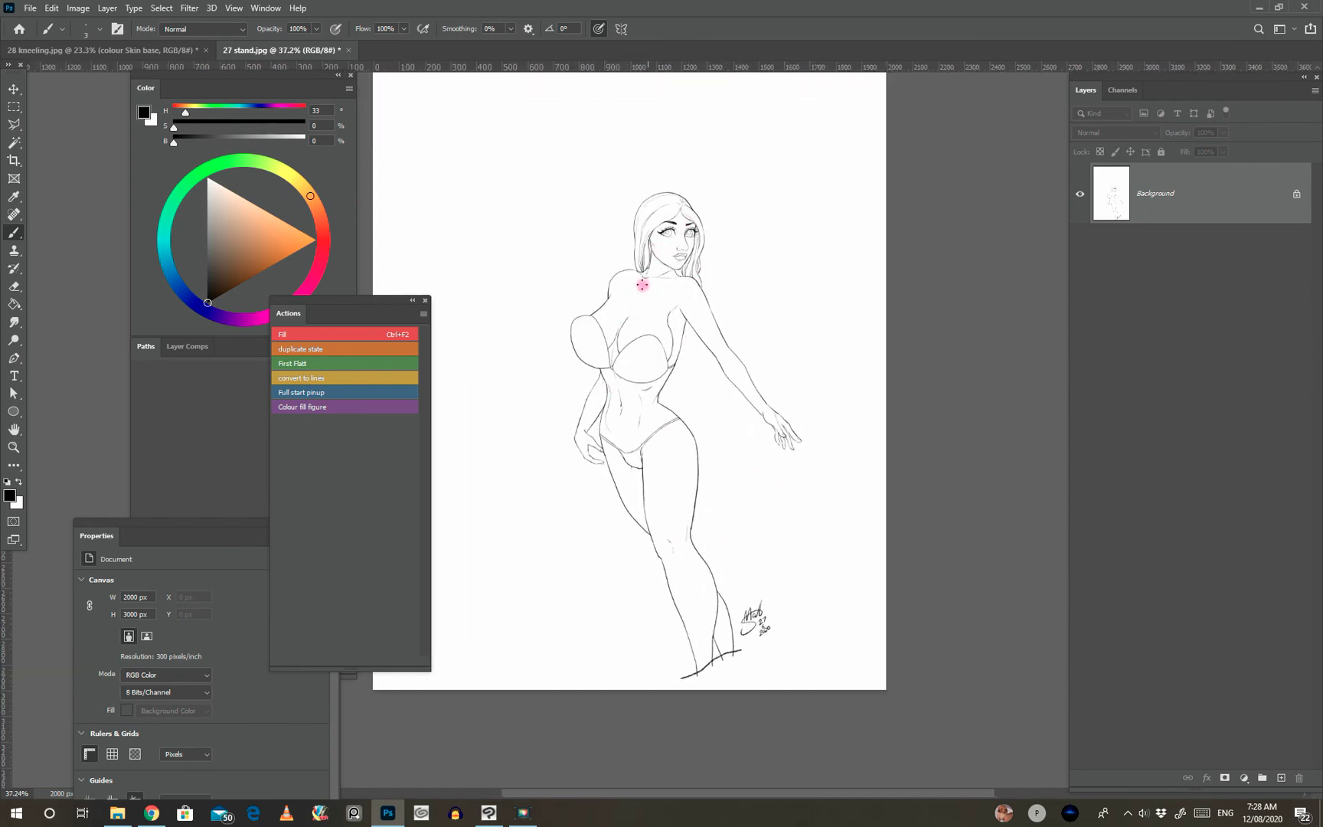
click(399, 412)
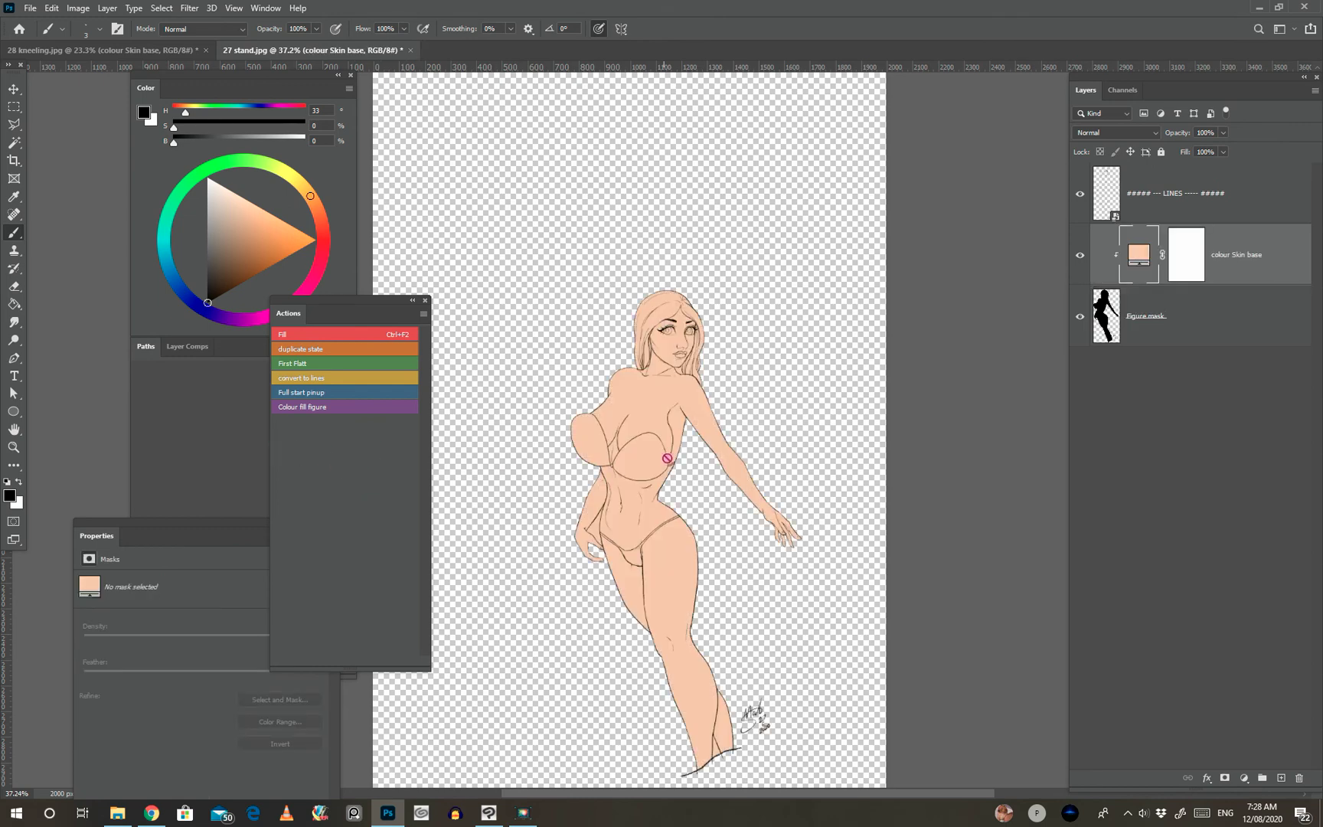
mouse_move(666, 442)
mouse_down()
mouse_move(692, 455)
mouse_move(673, 451)
mouse_up()
drag(779, 473, 777, 356)
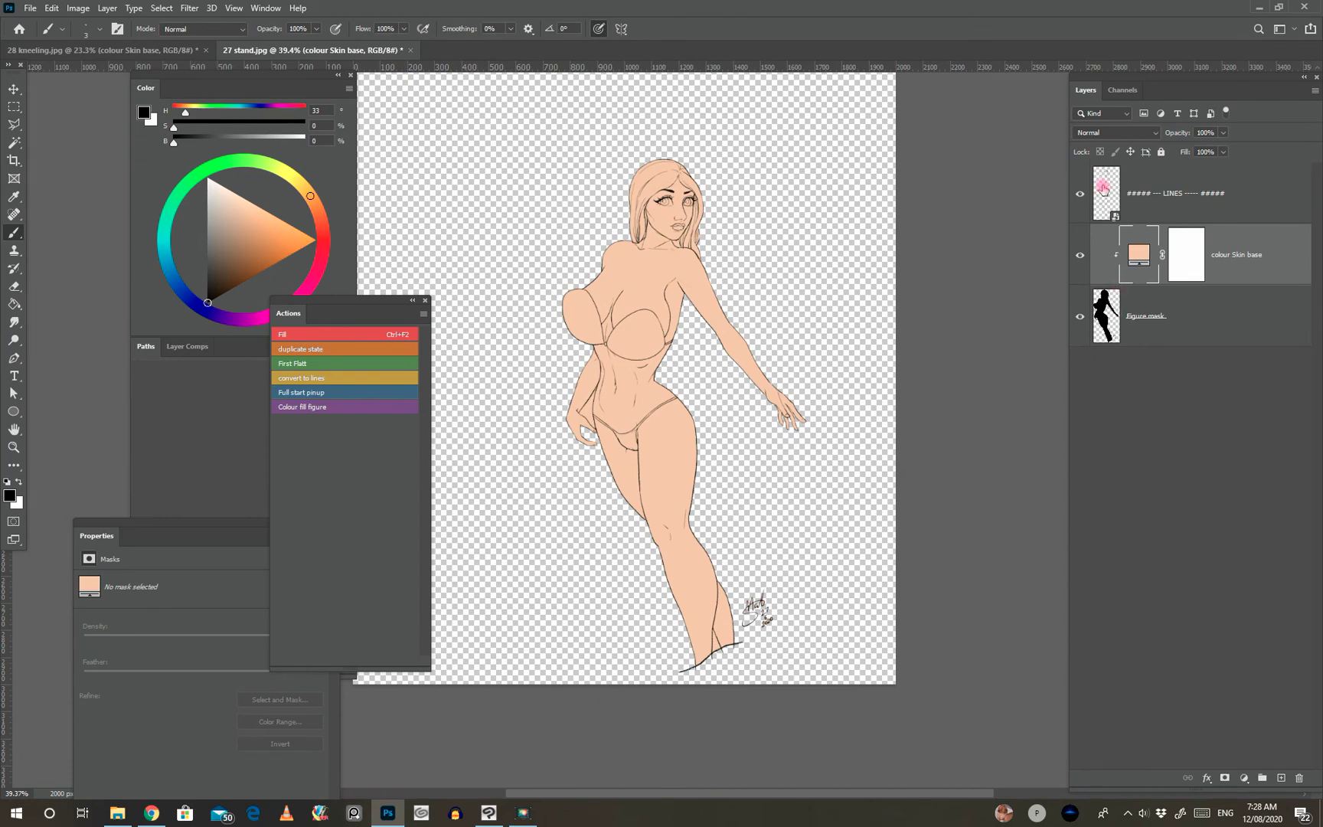
click(1102, 186)
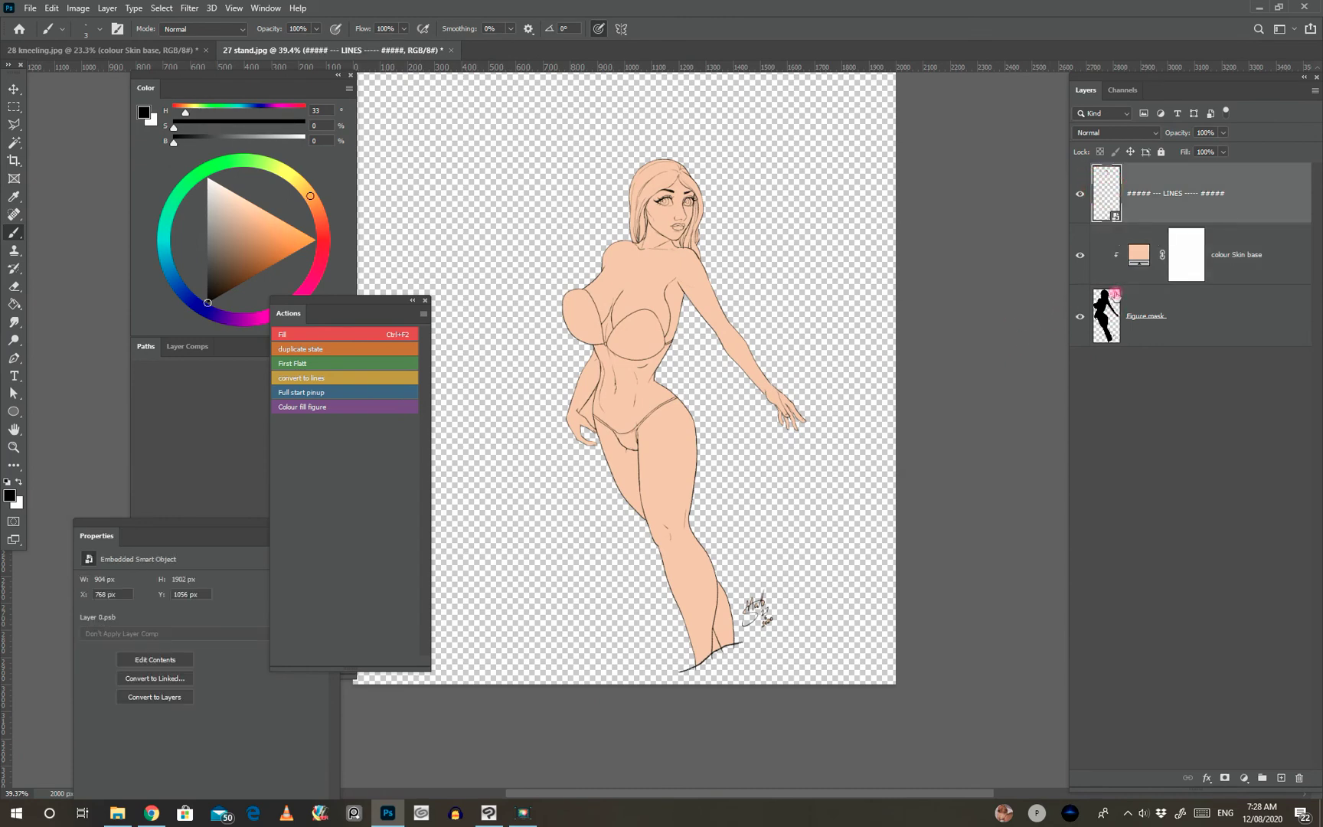
drag(699, 320, 666, 356)
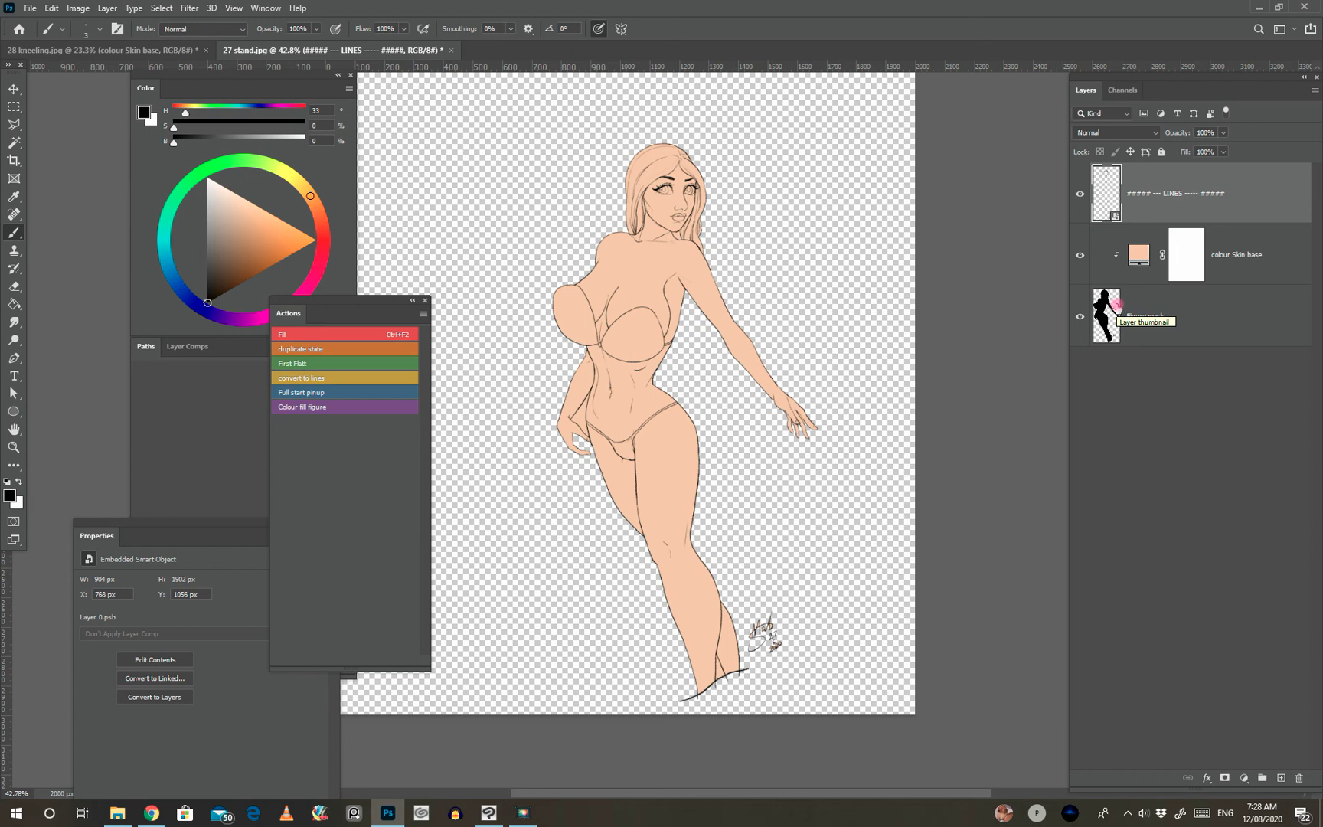
Change the colour Skin base fill to a stronger orange skin tone, about e7a865
double_click(1140, 253)
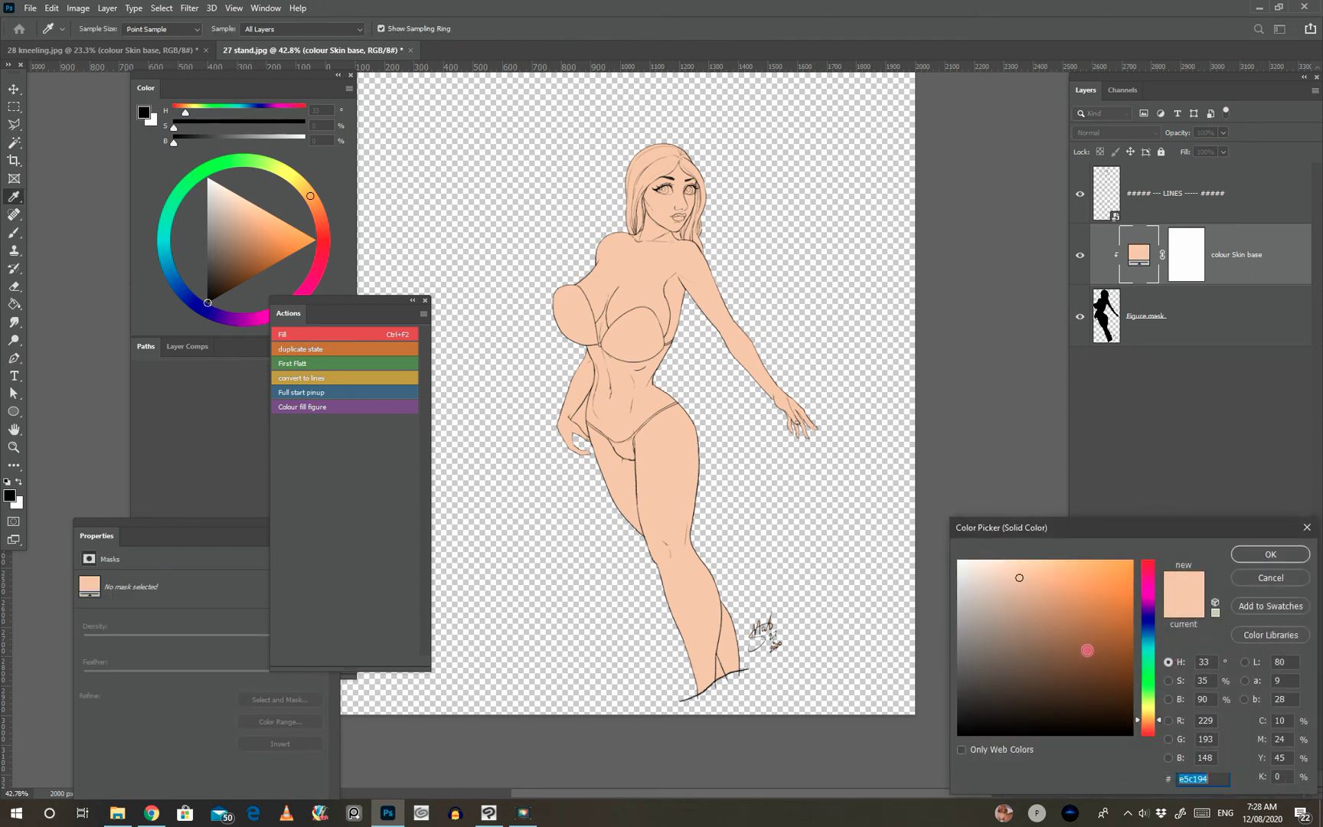
mouse_move(1152, 655)
mouse_down()
mouse_move(1107, 632)
mouse_move(963, 641)
mouse_move(991, 625)
mouse_up()
click(1148, 721)
mouse_move(1074, 622)
mouse_down()
mouse_move(1039, 635)
mouse_move(1063, 575)
mouse_up()
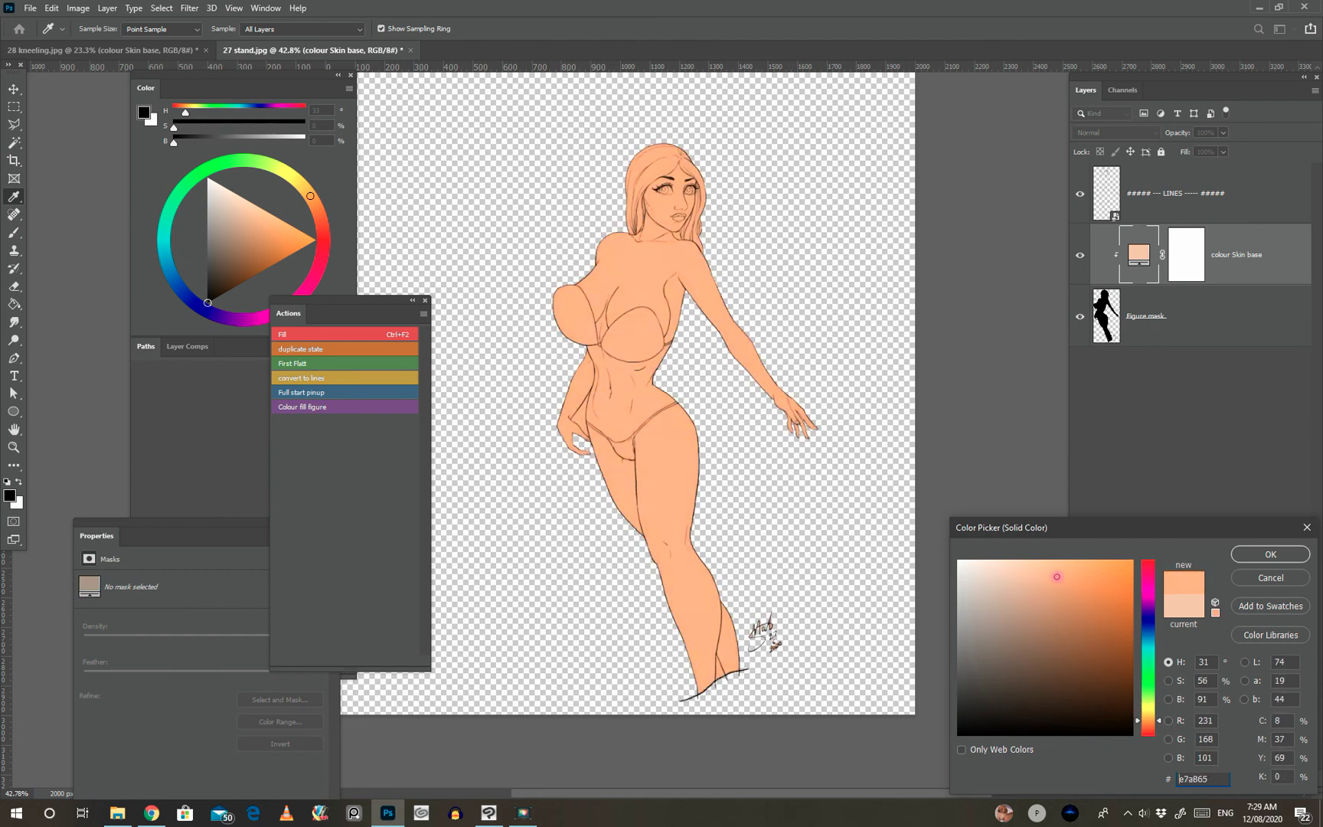
click(1270, 554)
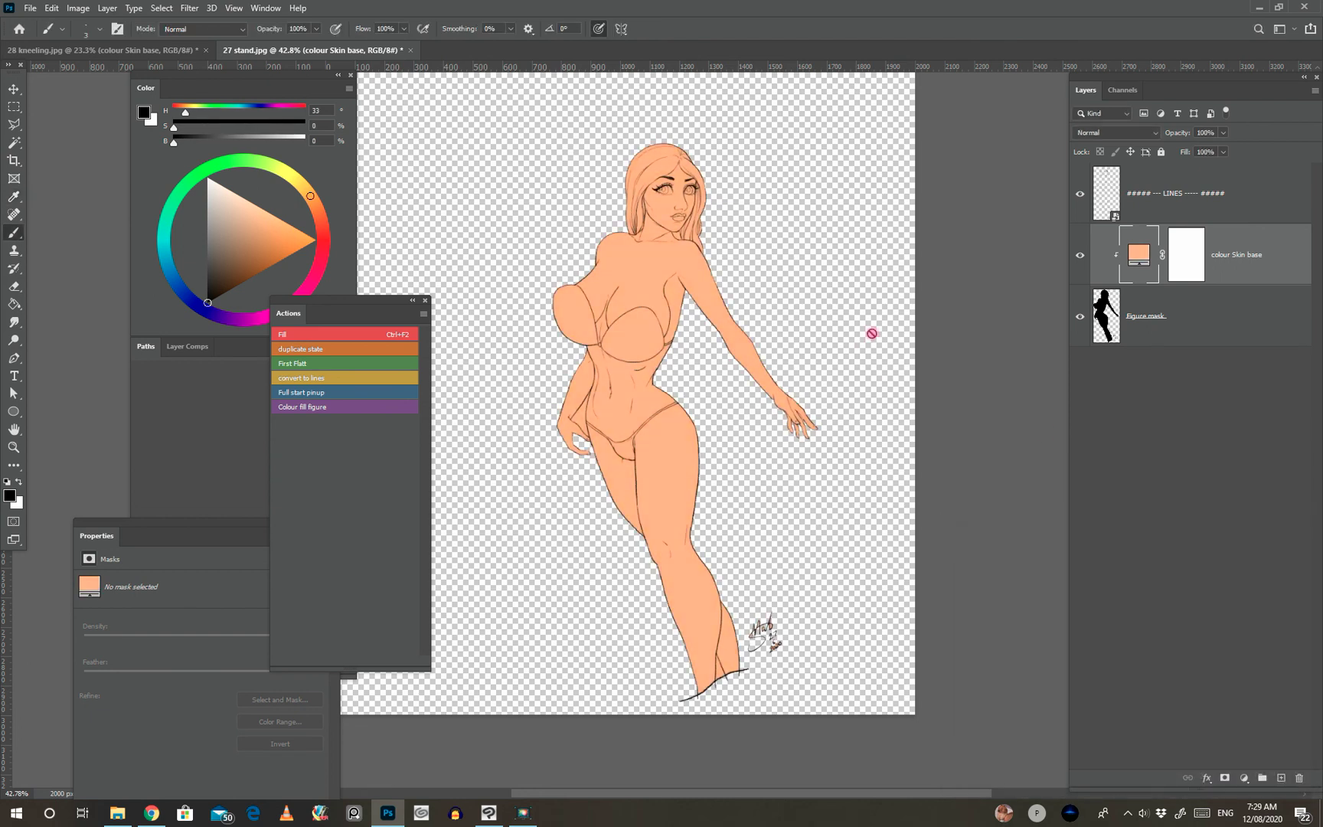
Select the small triangular gap between the lower legs with the Magic Wand
drag(725, 661, 794, 596)
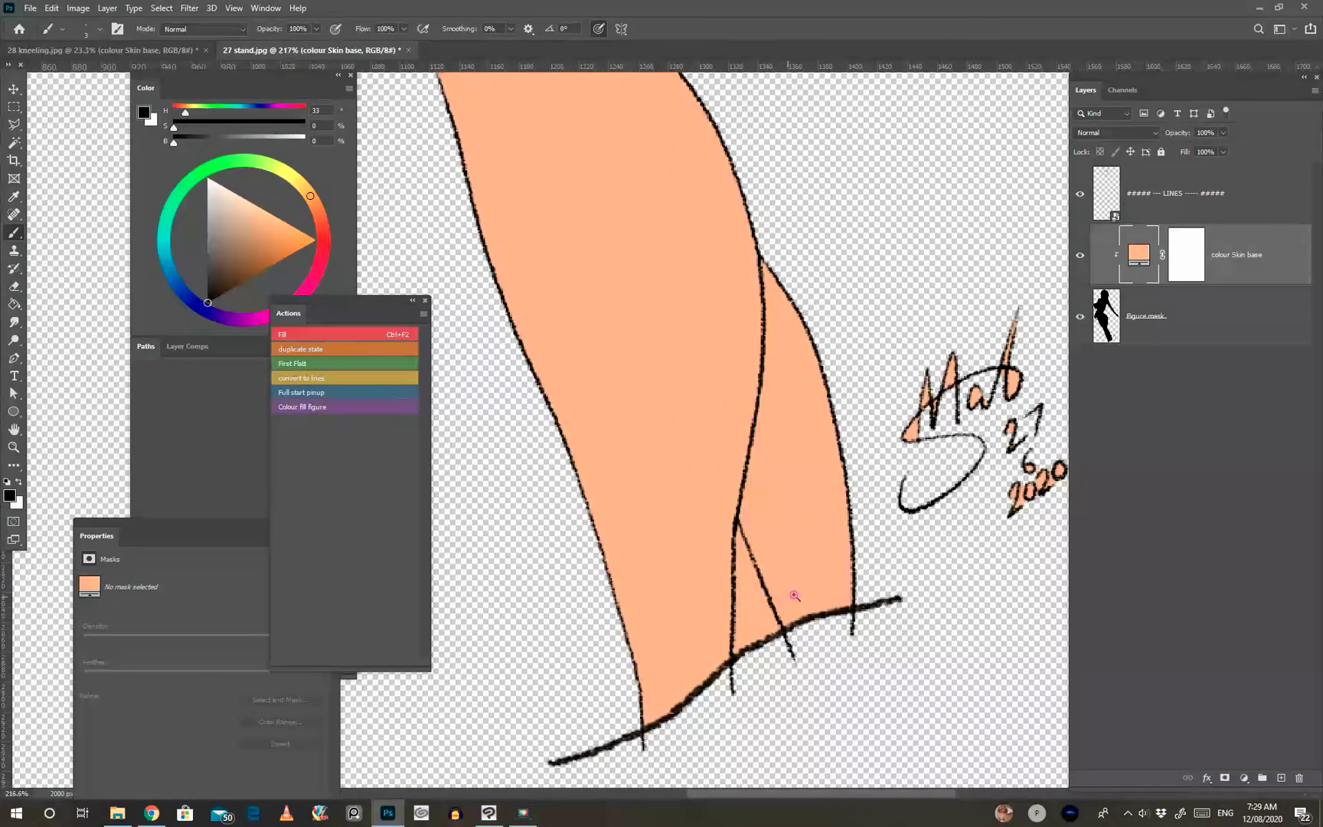
click(13, 145)
click(762, 609)
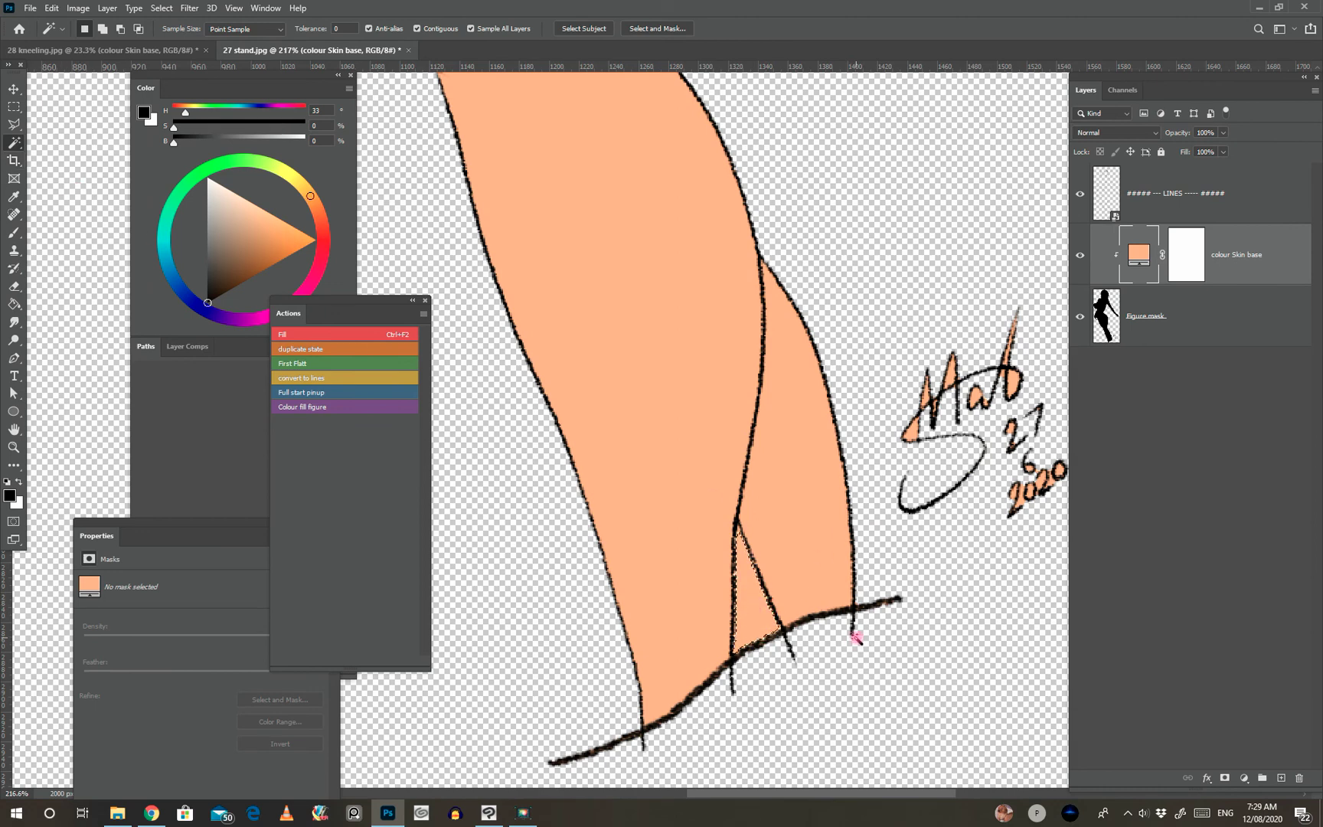
click(162, 8)
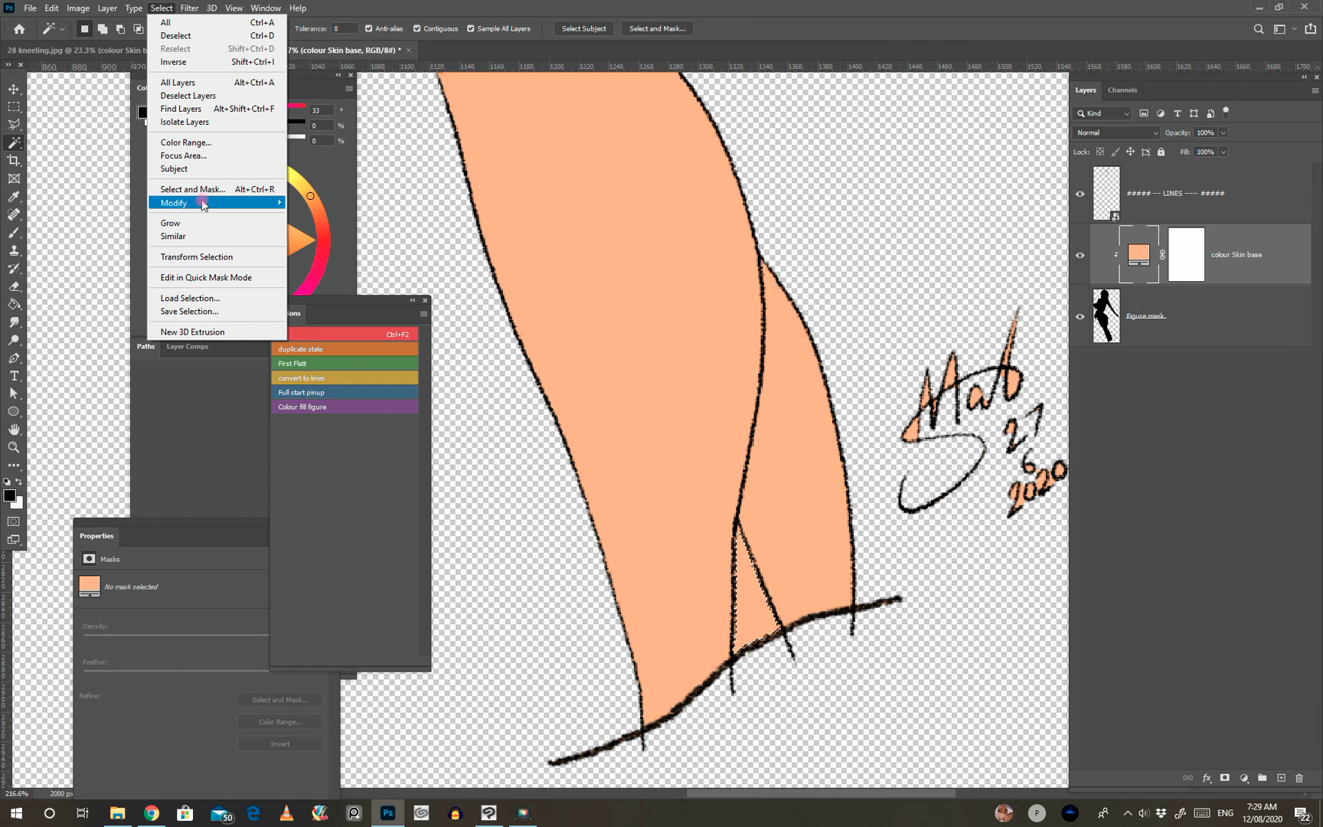
click(314, 242)
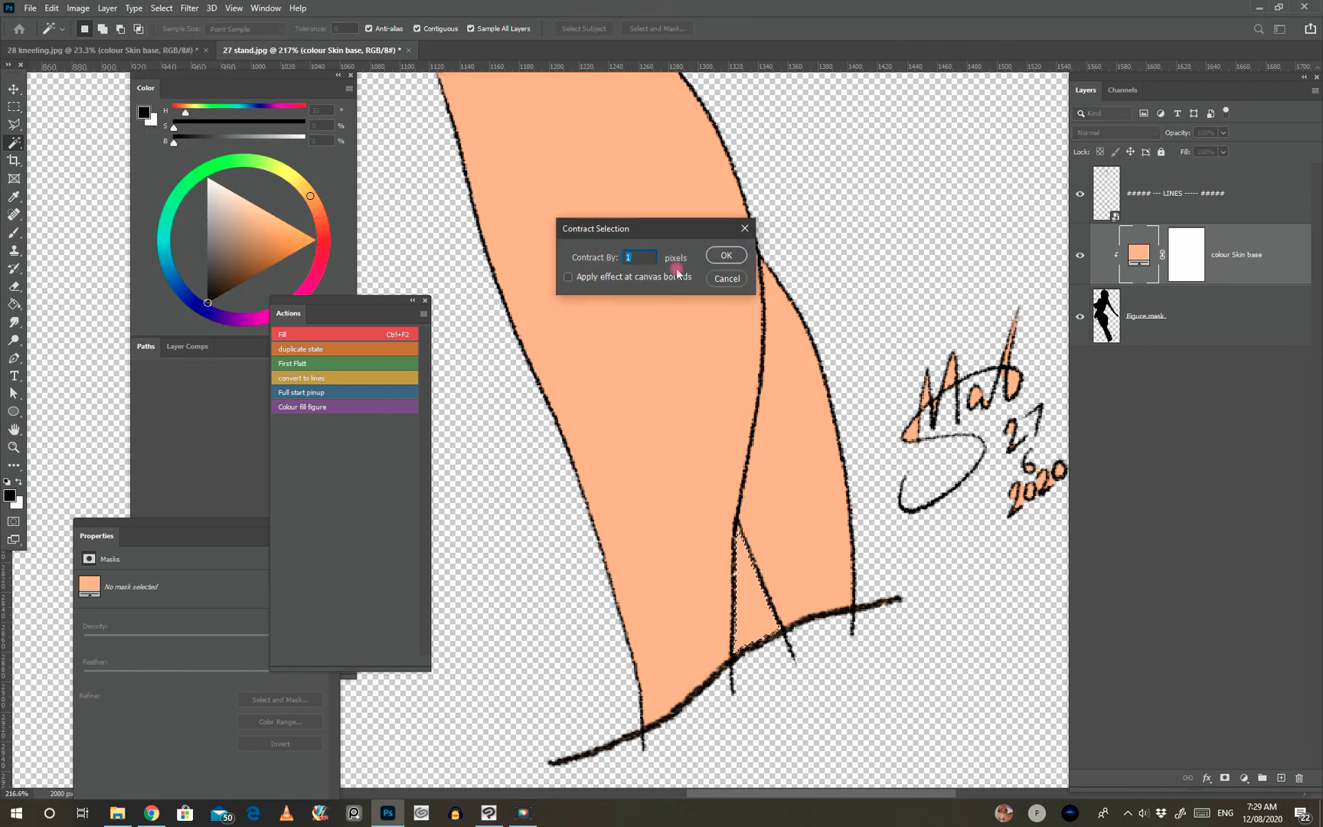
click(724, 281)
Expand the leg gap selection by 1 pixel, delete that area from the Figure mask layer and deselect
click(134, 8)
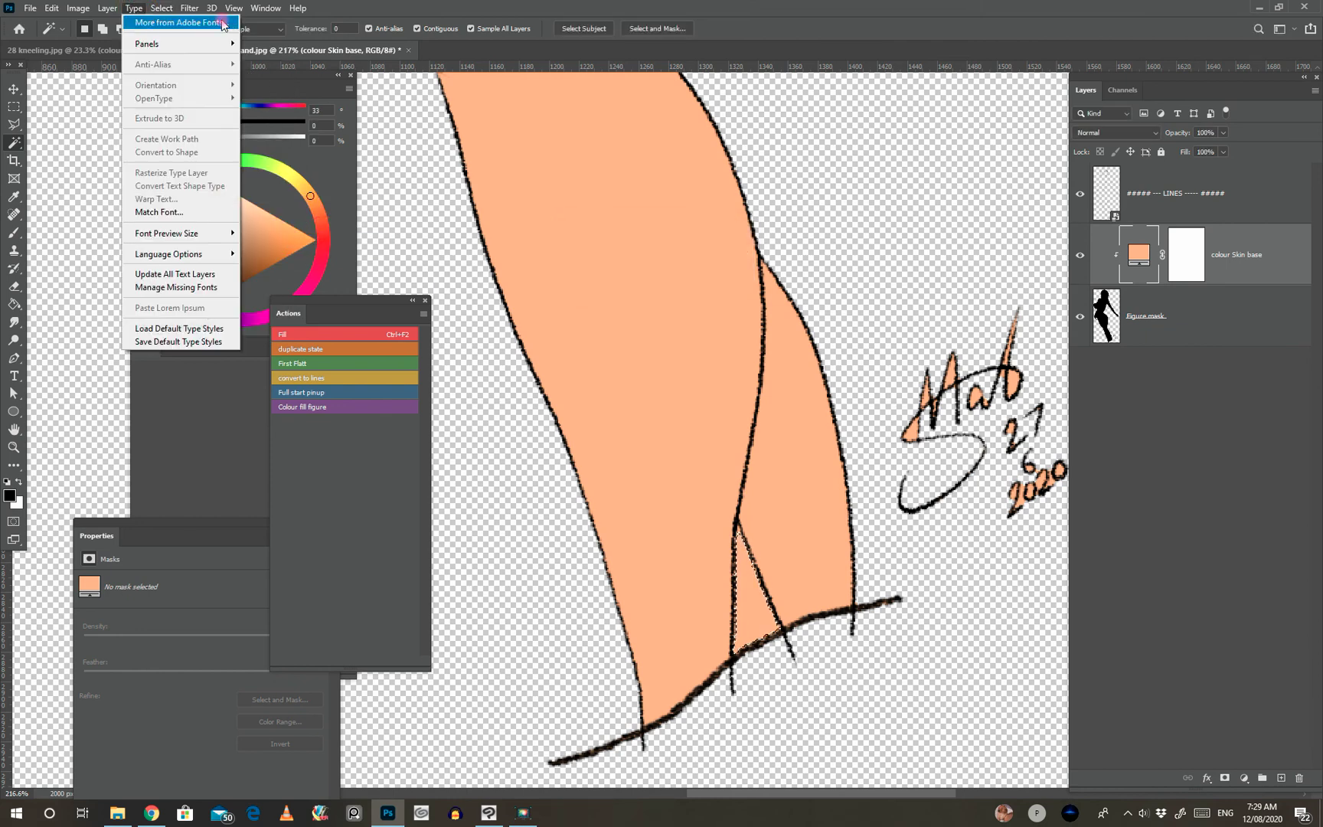
mouse_move(234, 213)
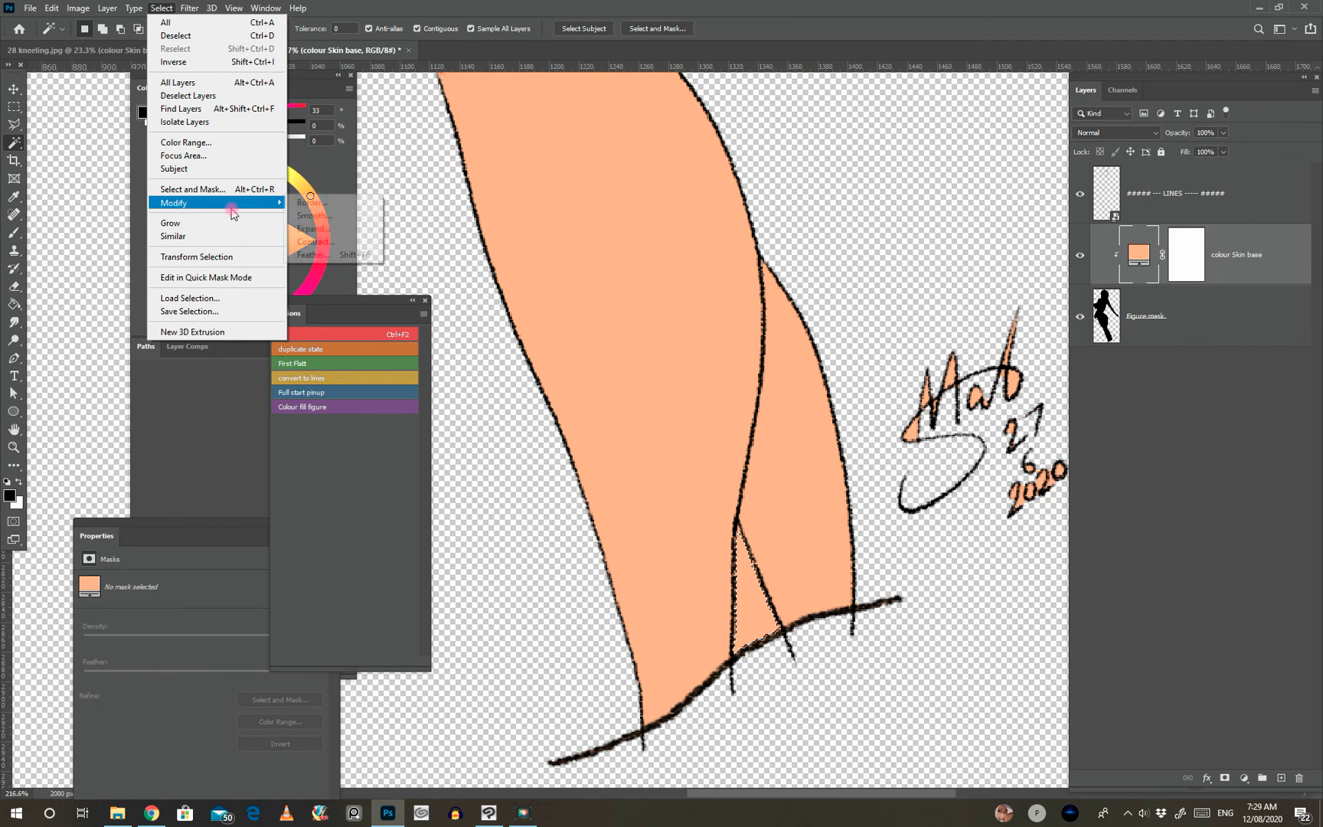
click(310, 228)
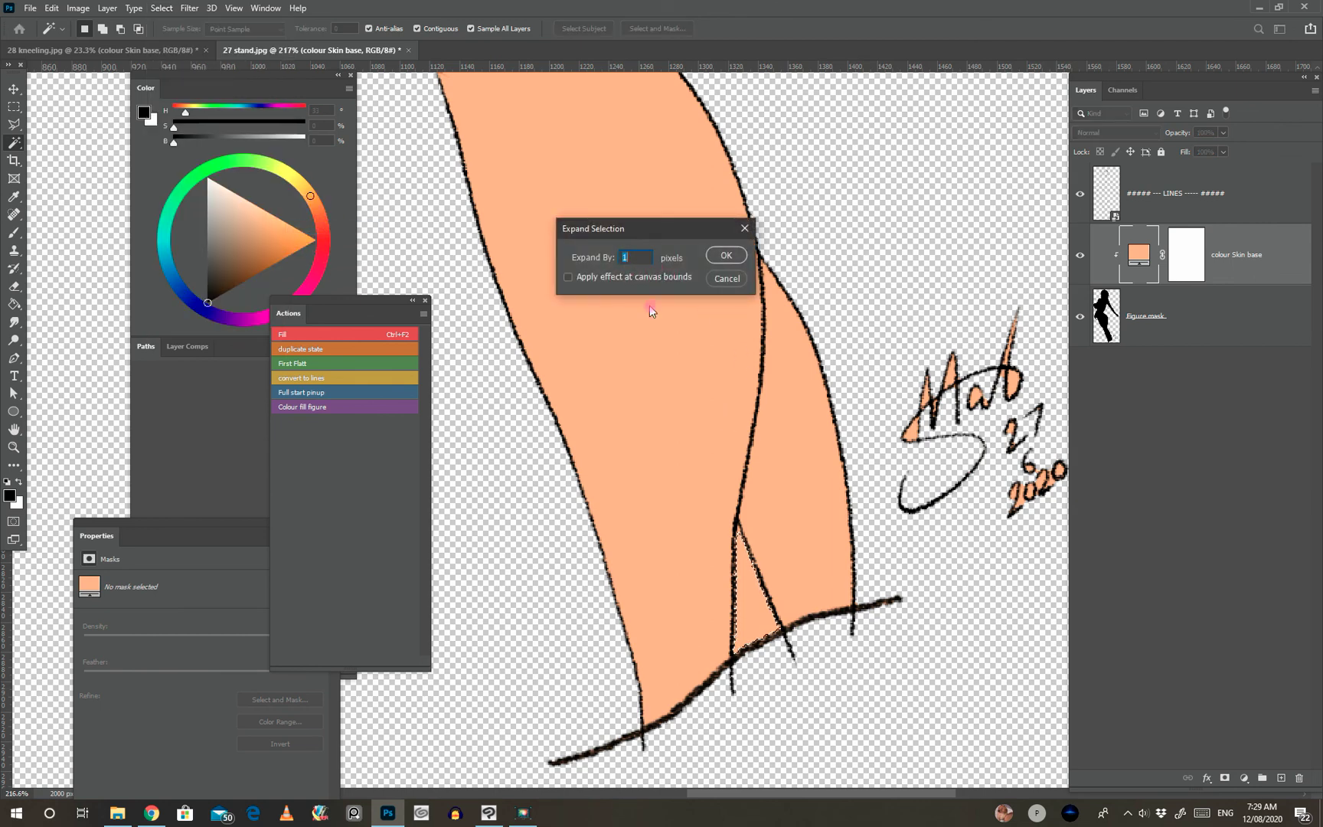
click(725, 255)
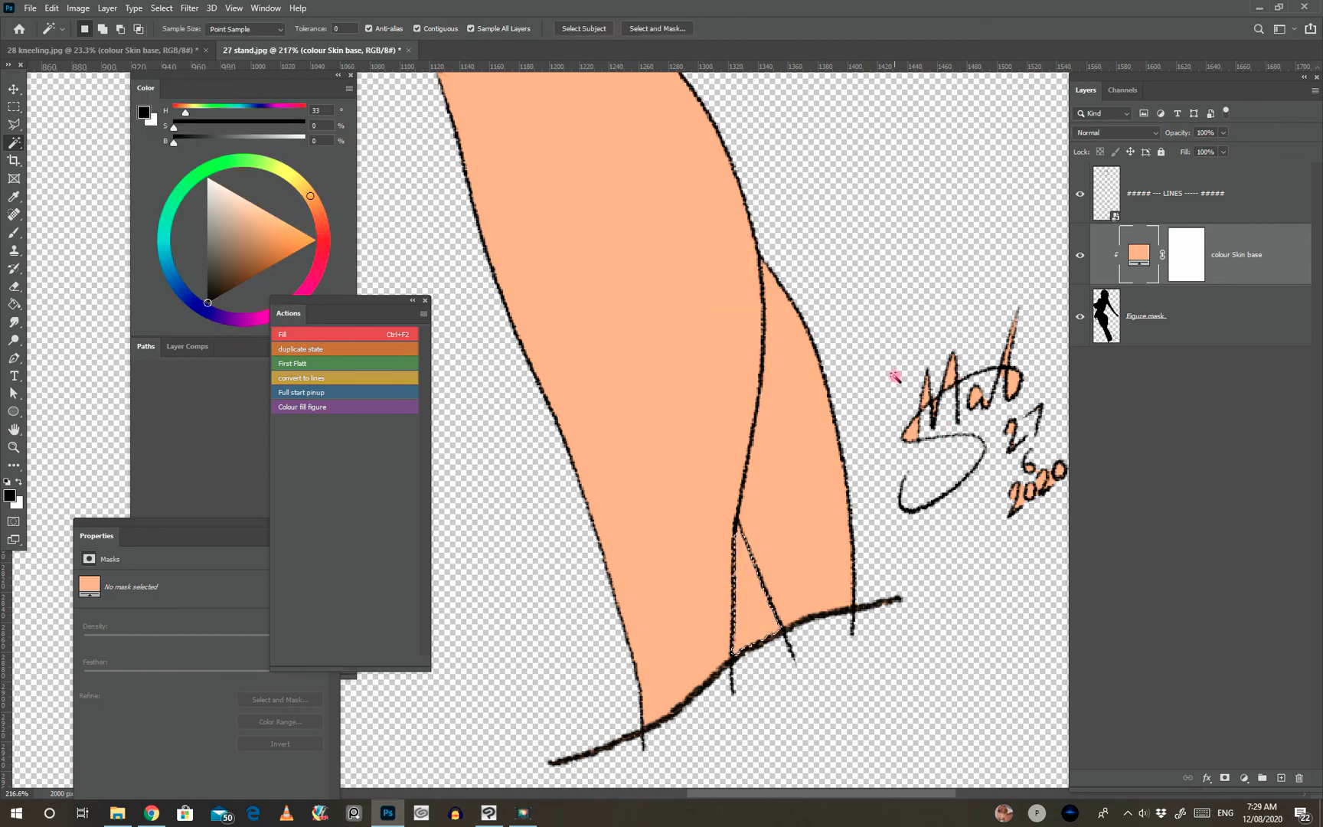
click(1105, 328)
key(Delete)
key(ctrl+d)
Erase the Figure mask in the gap between the bent arm and the waist using a small eraser
drag(830, 425, 737, 445)
drag(804, 396, 769, 538)
drag(814, 370, 769, 455)
drag(571, 382, 752, 473)
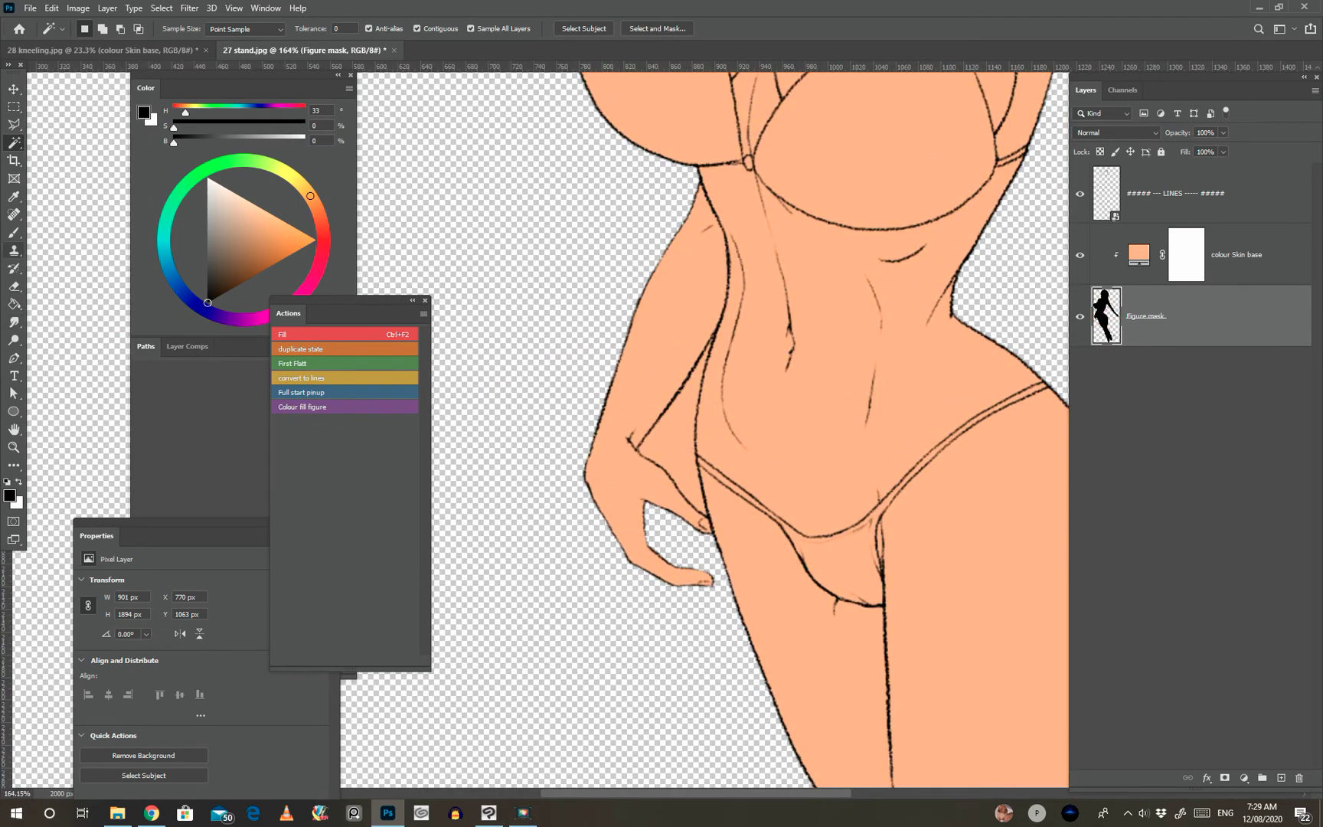
click(14, 286)
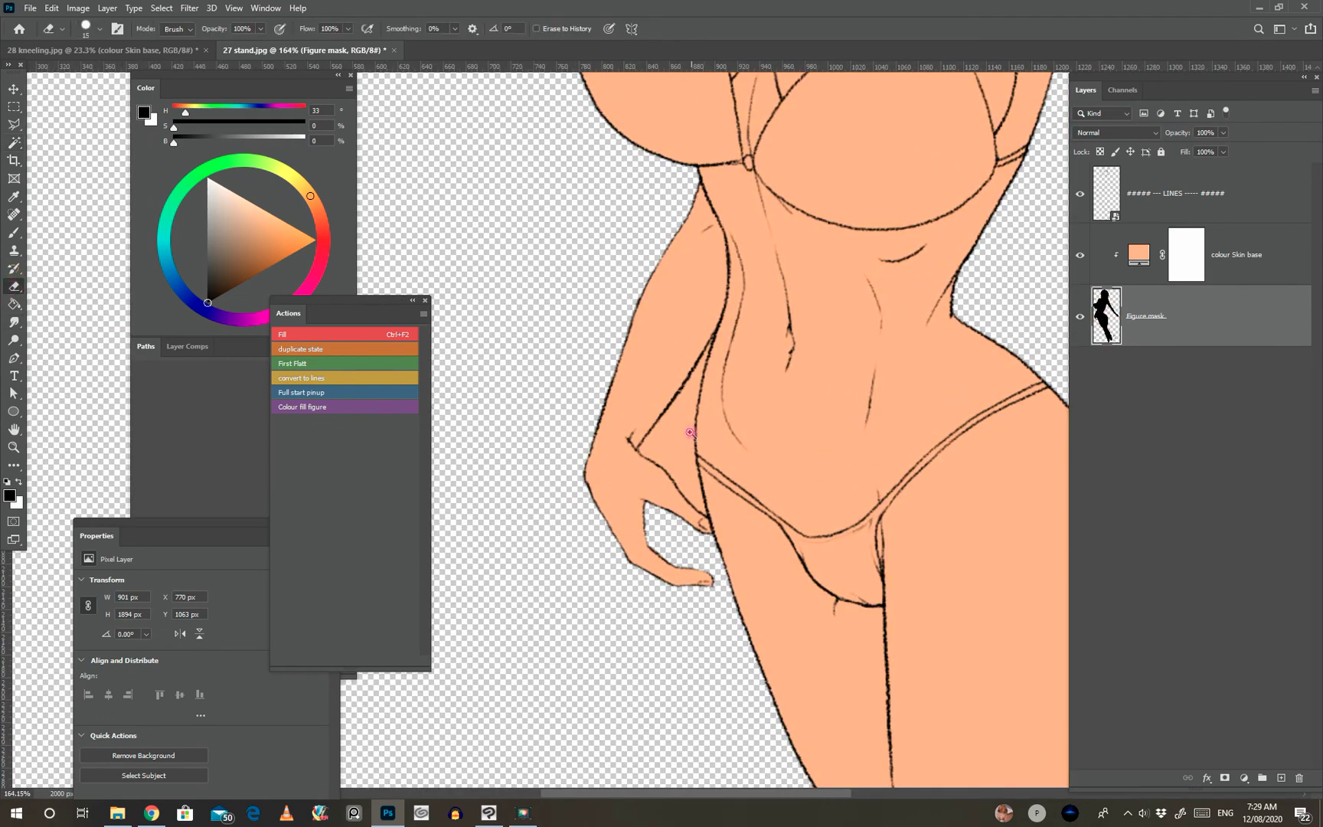
scroll(687, 443, up, 2)
mouse_move(684, 450)
mouse_down()
mouse_move(662, 431)
mouse_move(662, 451)
mouse_move(674, 444)
mouse_move(663, 438)
mouse_up()
key(ctrl+z)
scroll(661, 454, up, 1)
key(bracketleft)
key(bracketleft)
mouse_move(706, 535)
mouse_down()
mouse_move(703, 431)
mouse_move(687, 519)
mouse_up()
Try adjusting the skin tone of the colour Skin base fill
double_click(1130, 261)
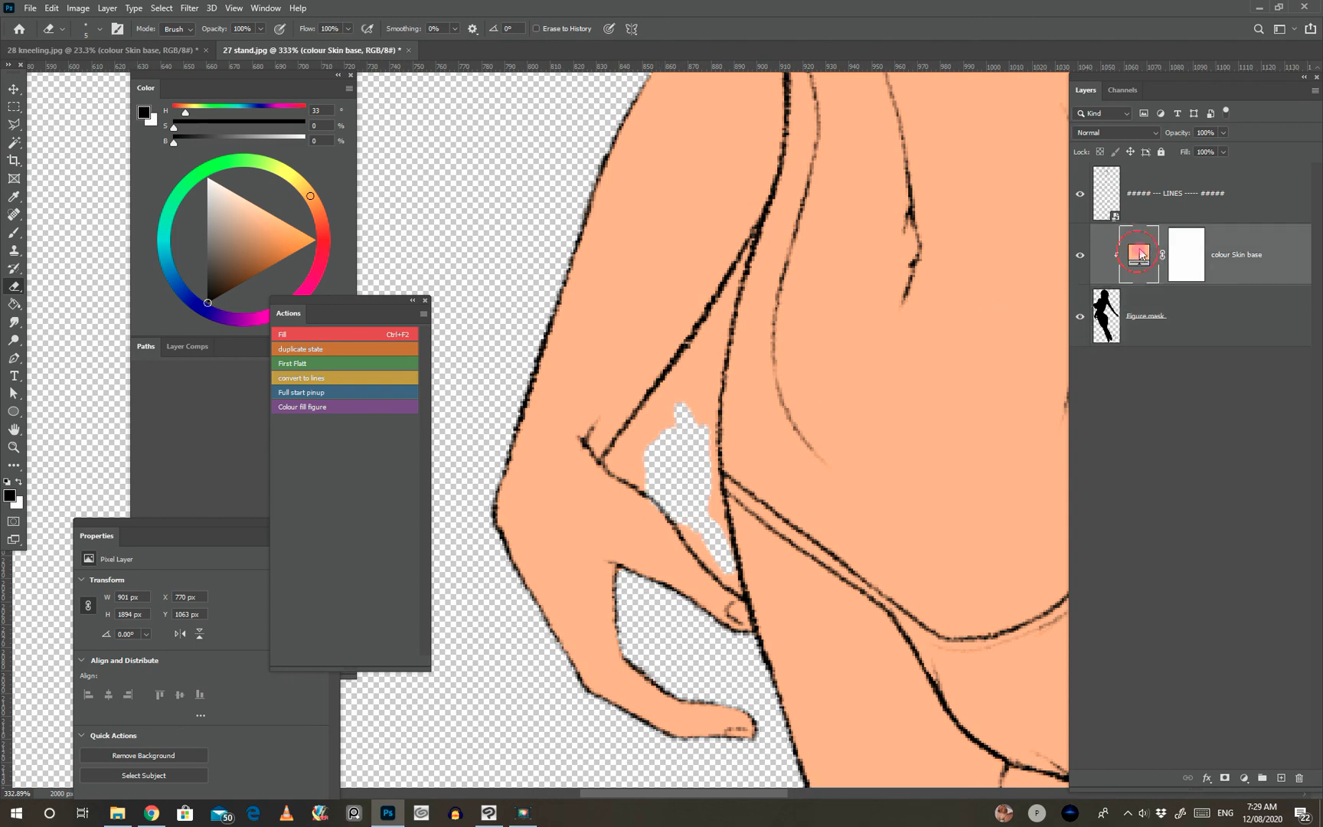
mouse_move(1022, 588)
mouse_down()
mouse_move(1040, 600)
mouse_move(1024, 627)
mouse_move(1036, 596)
mouse_up()
click(1248, 577)
drag(933, 430, 627, 400)
scroll(628, 399, down, 6)
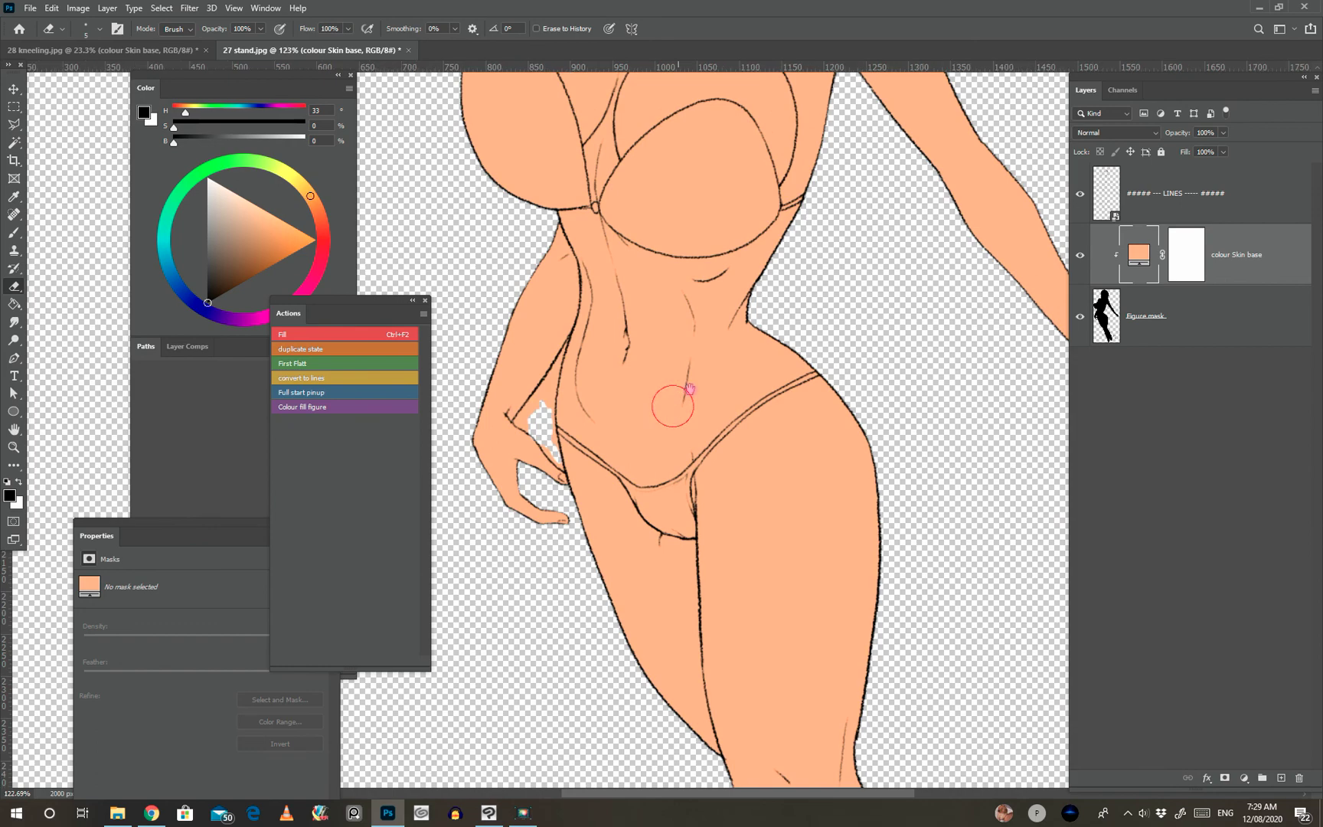